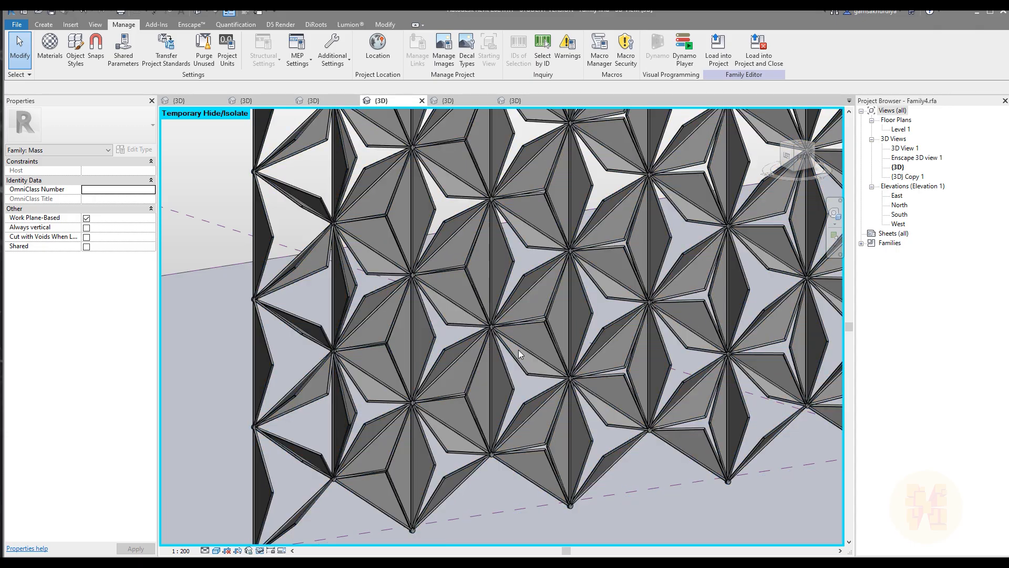
Pan and orbit the 3D view to inspect the finished star-pattern facade from several angles.
{"action": "middle_click_drag", "start_coordinate": [476, 374], "coordinate": [660, 301]}
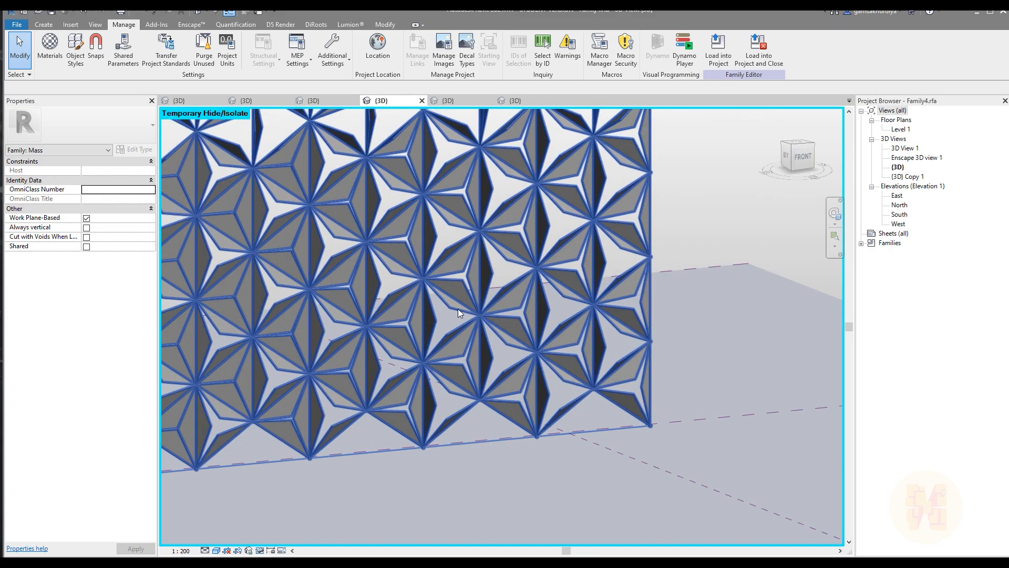
{"action": "middle_click_drag", "start_coordinate": [458, 313], "coordinate": [557, 342], "text": "shift"}
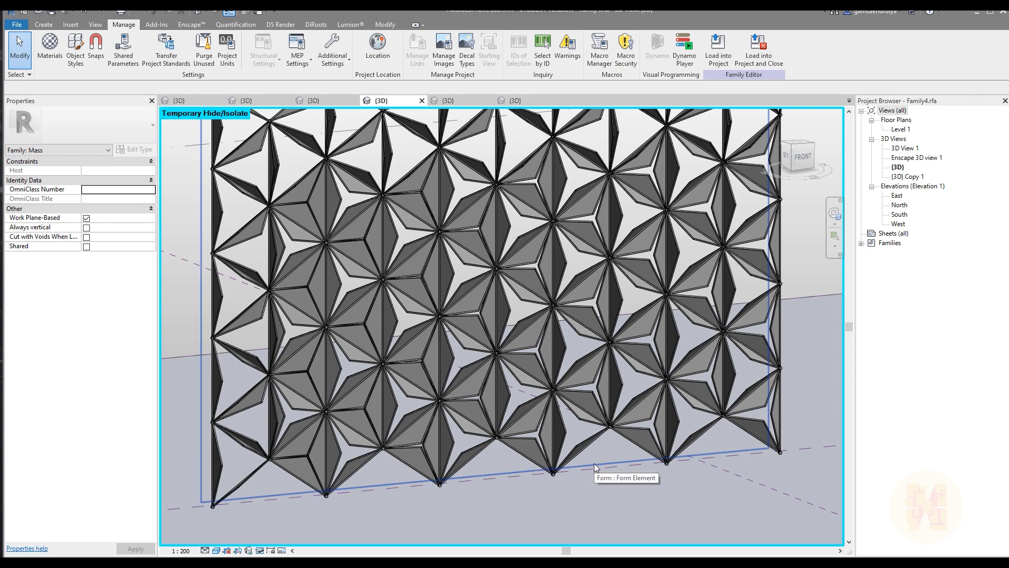
{"action": "middle_click_drag", "start_coordinate": [495, 392], "coordinate": [558, 420], "text": "shift"}
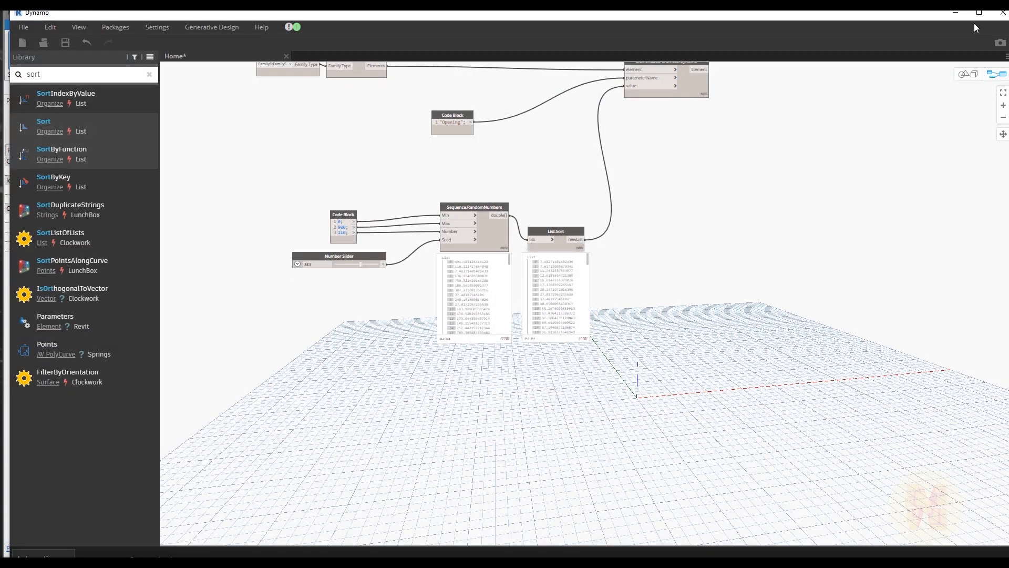
Set Dynamo aside and fly the Enscape camera around the rendered copper star facade.
{"action": "left_click", "coordinate": [962, 16]}
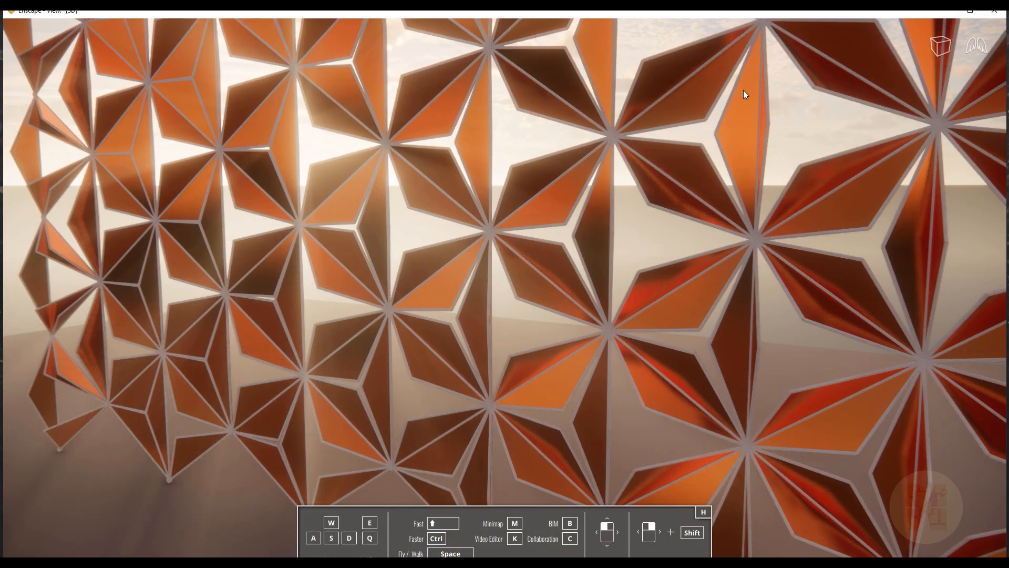
{"action": "left_click_drag", "start_coordinate": [524, 291], "coordinate": [355, 372]}
{"action": "key", "text": "s"}
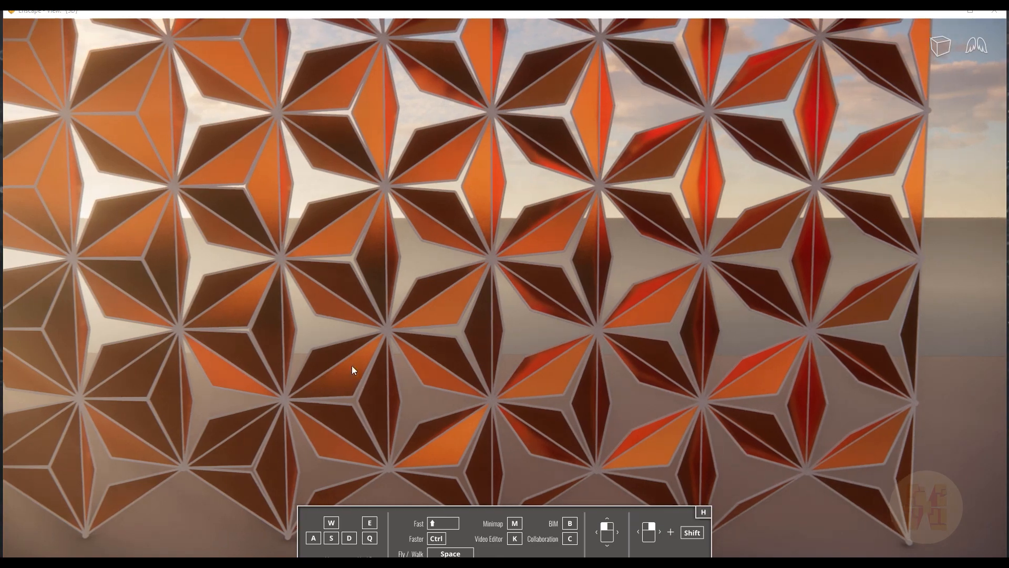
{"action": "left_click_drag", "start_coordinate": [274, 387], "coordinate": [378, 376]}
{"action": "key", "text": "a"}
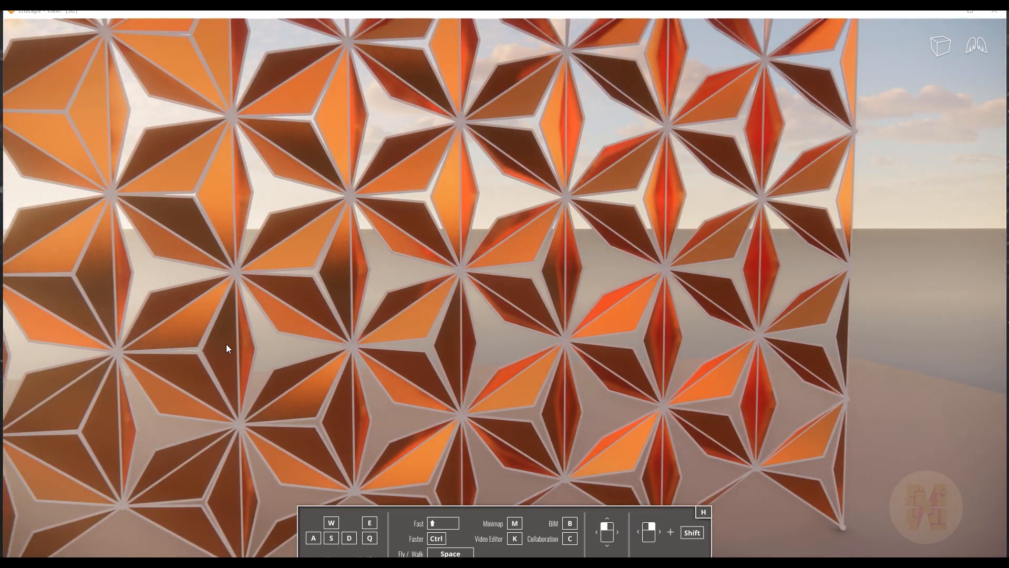
{"action": "left_click_drag", "start_coordinate": [423, 375], "coordinate": [526, 371]}
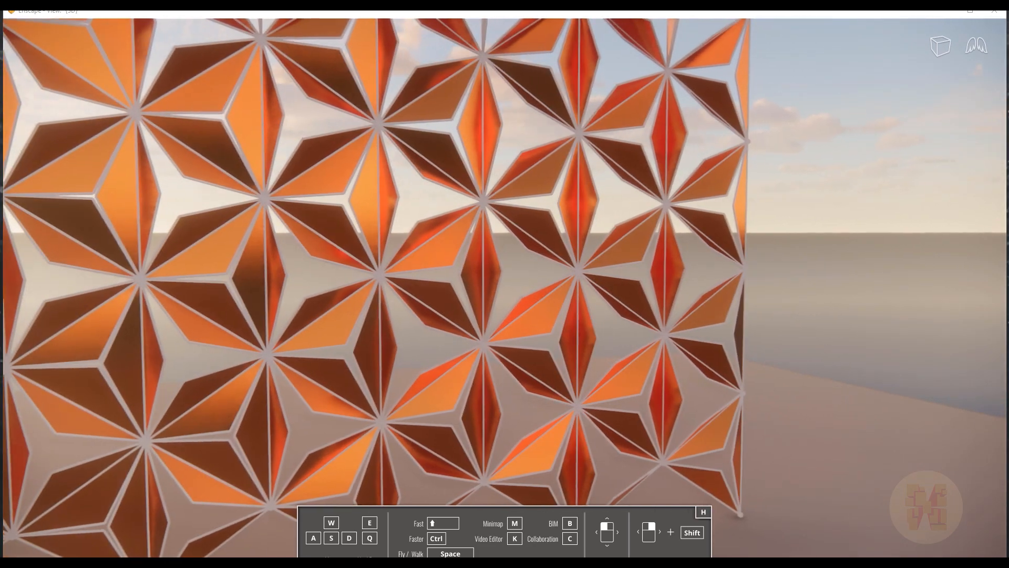
{"action": "key", "text": "a"}
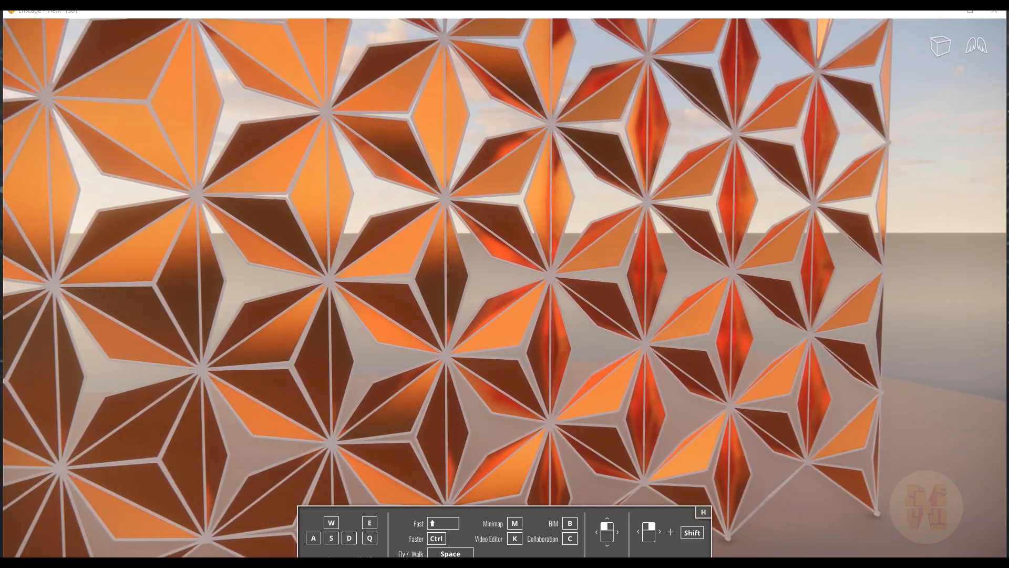
{"action": "left_click_drag", "start_coordinate": [420, 369], "coordinate": [237, 340]}
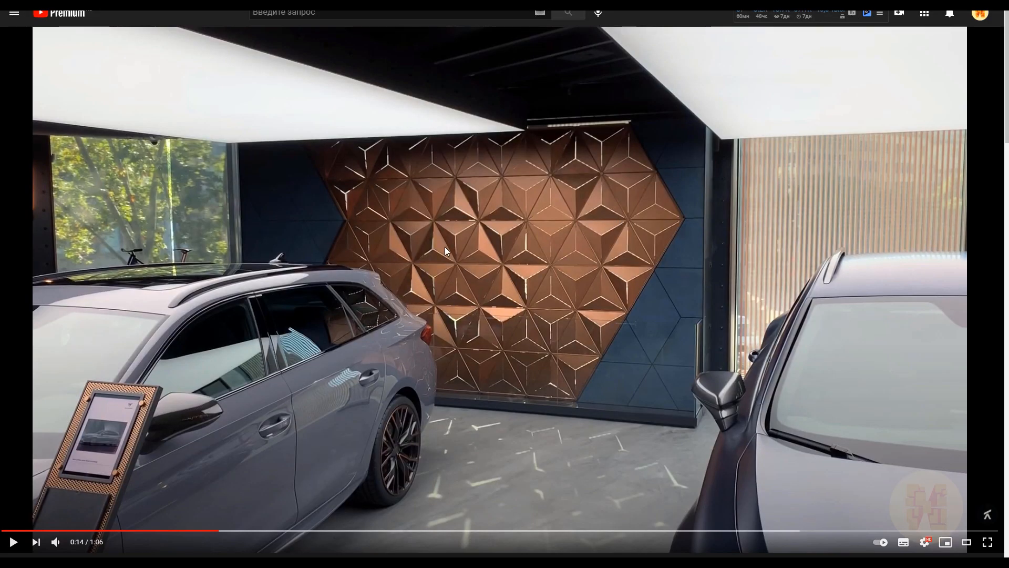
Skip the copper facade video ahead to 0:36, mute and pause it, then minimise the browser.
{"action": "left_click_drag", "start_coordinate": [221, 530], "coordinate": [256, 532]}
{"action": "left_click", "coordinate": [401, 418]}
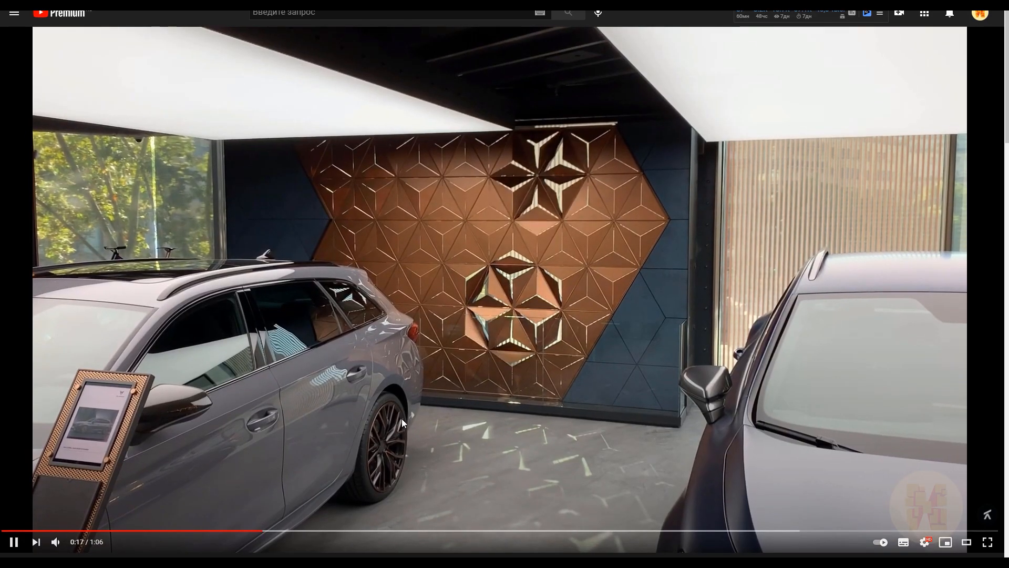
{"action": "left_click", "coordinate": [55, 542]}
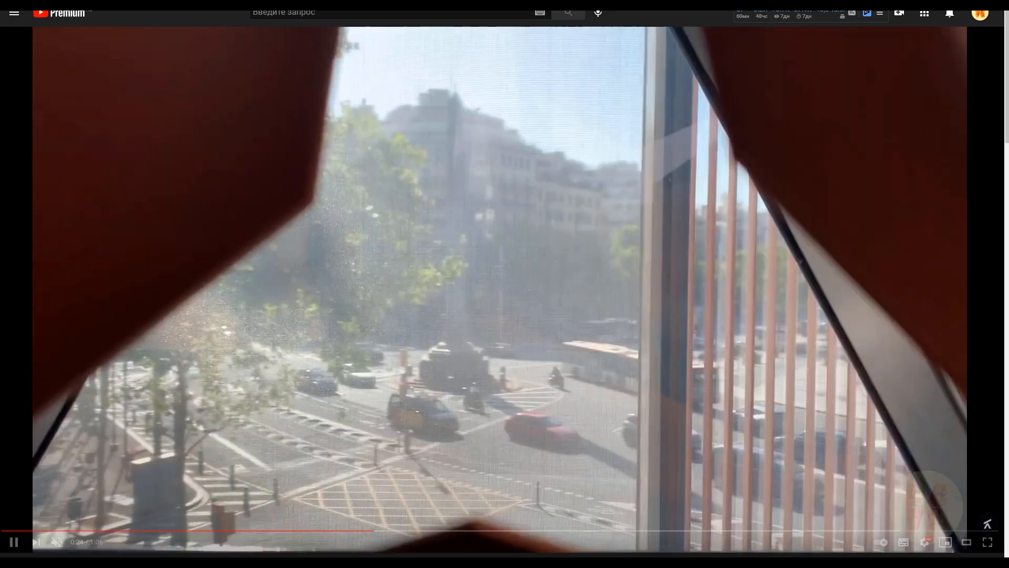
{"action": "left_click", "coordinate": [468, 531]}
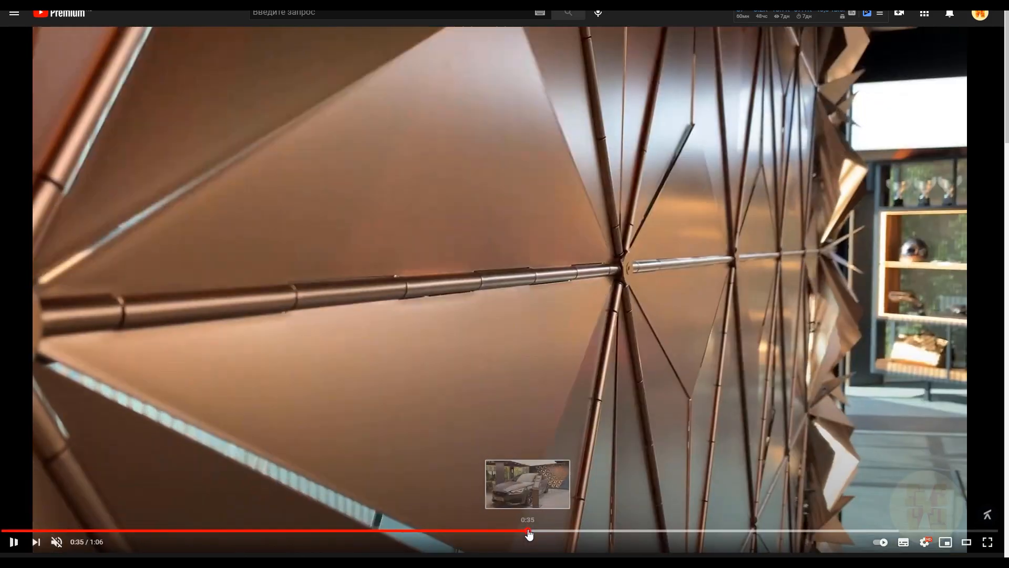
{"action": "left_click", "coordinate": [529, 531]}
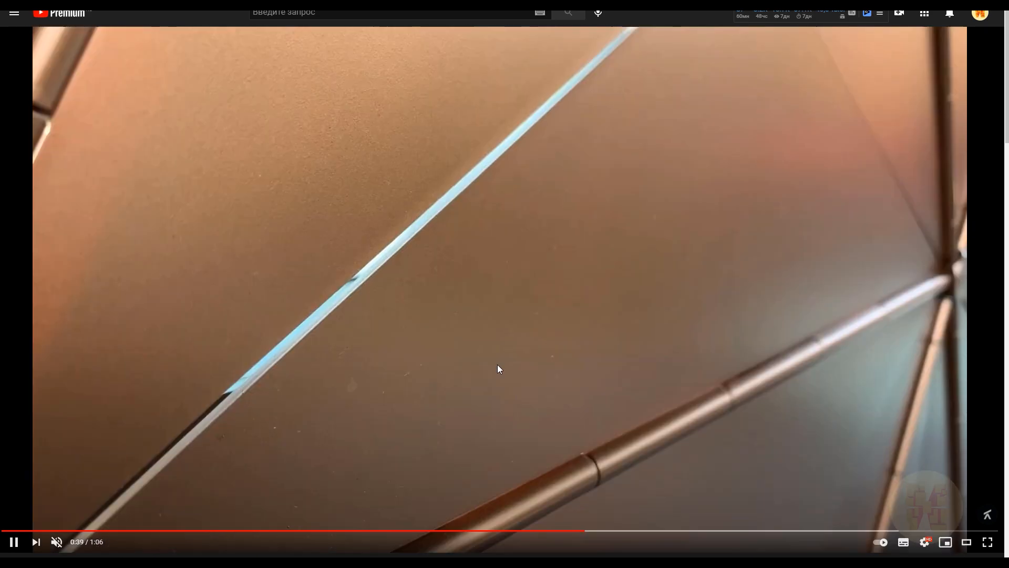
{"action": "left_click", "coordinate": [457, 371]}
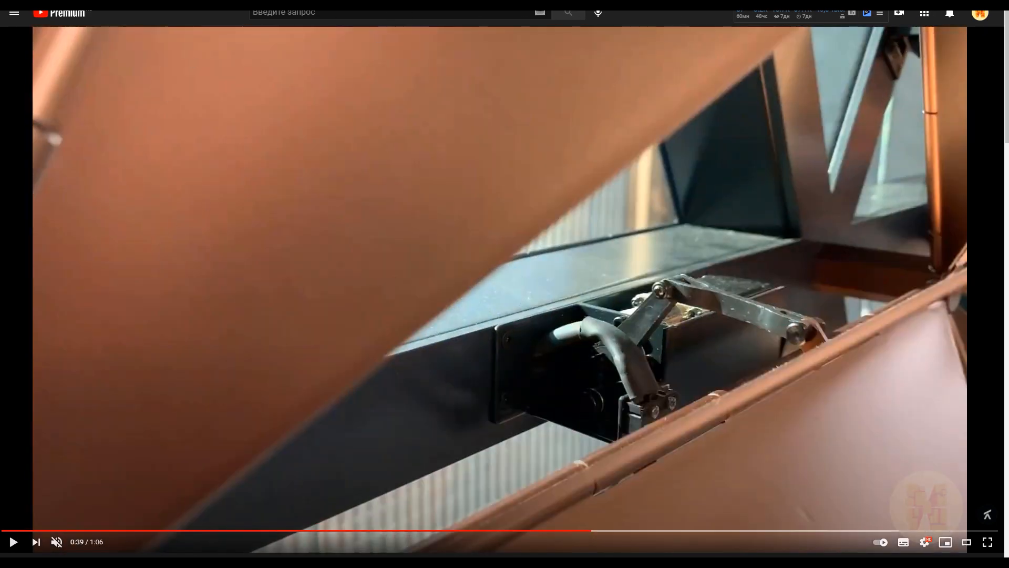
{"action": "left_click_drag", "start_coordinate": [947, 0], "coordinate": [468, 75]}
{"action": "left_click", "coordinate": [471, 70]}
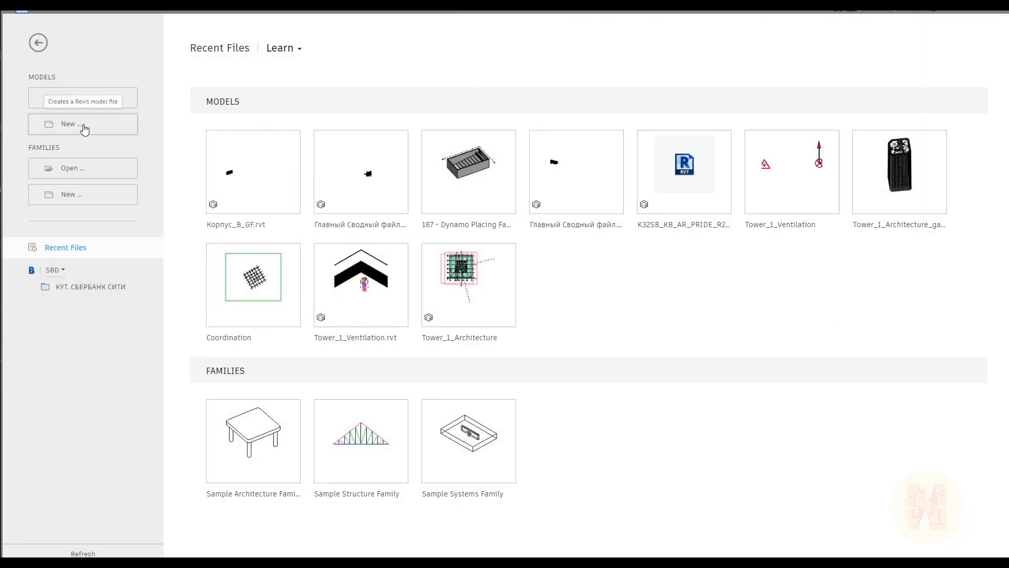
Create a new family from the Metric Generic Model Pattern Based.rft template.
{"action": "left_click", "coordinate": [87, 197]}
{"action": "scroll", "coordinate": [277, 217], "scroll_direction": "down", "scroll_amount": 2}
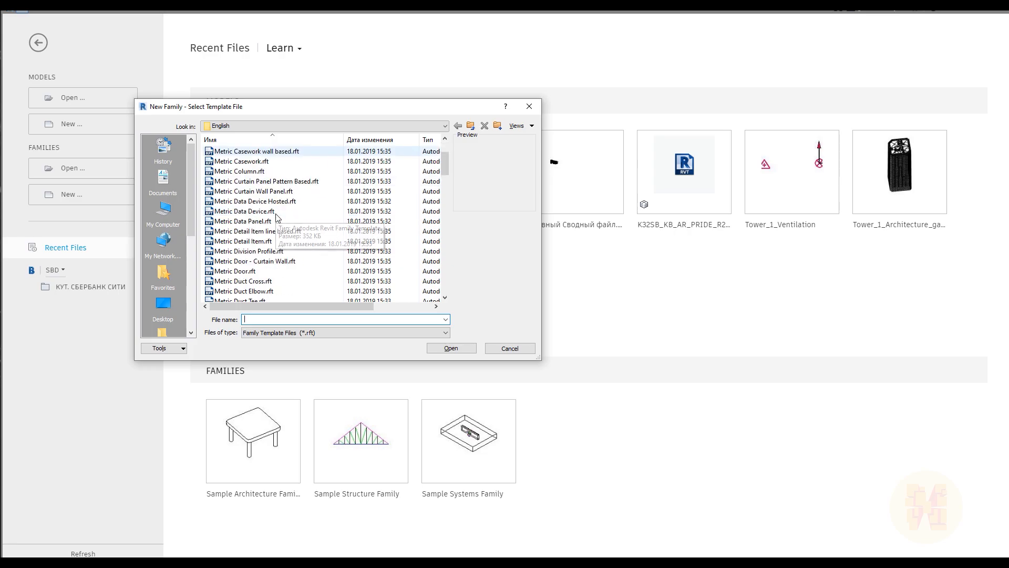
{"action": "scroll", "coordinate": [277, 216], "scroll_direction": "down", "scroll_amount": 7}
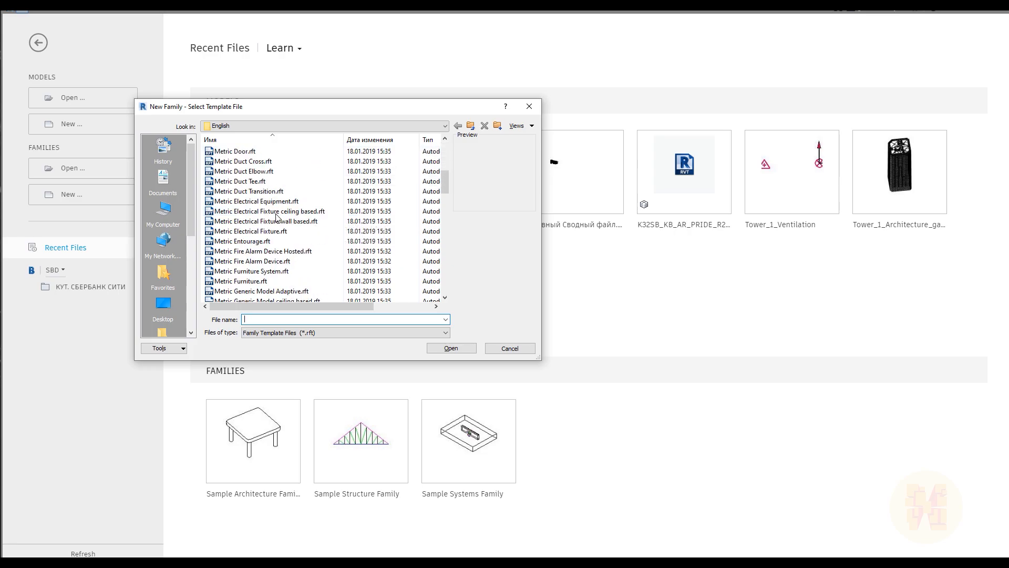
{"action": "scroll", "coordinate": [280, 215], "scroll_direction": "down", "scroll_amount": 3}
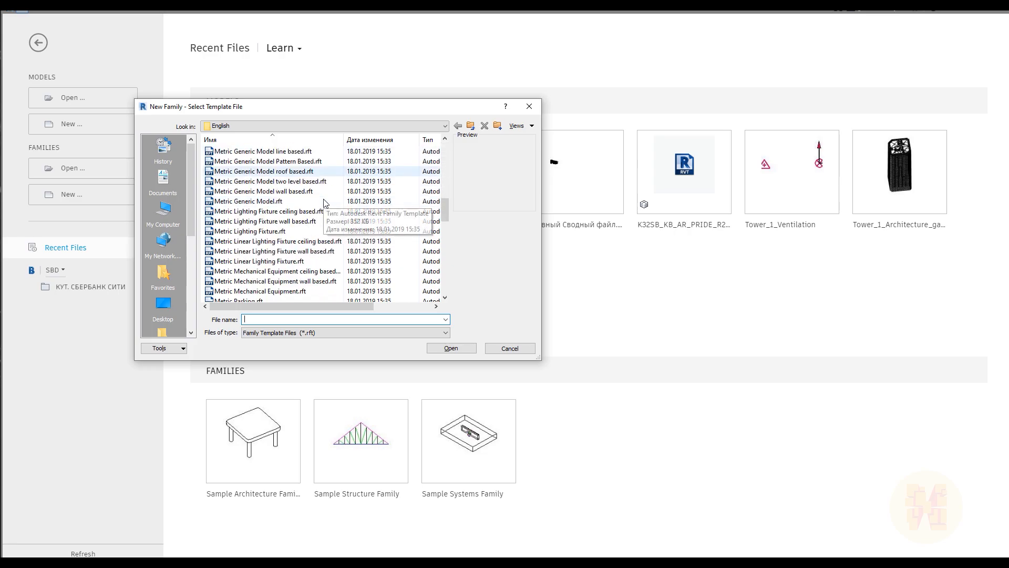
{"action": "scroll", "coordinate": [303, 205], "scroll_direction": "up", "scroll_amount": 1}
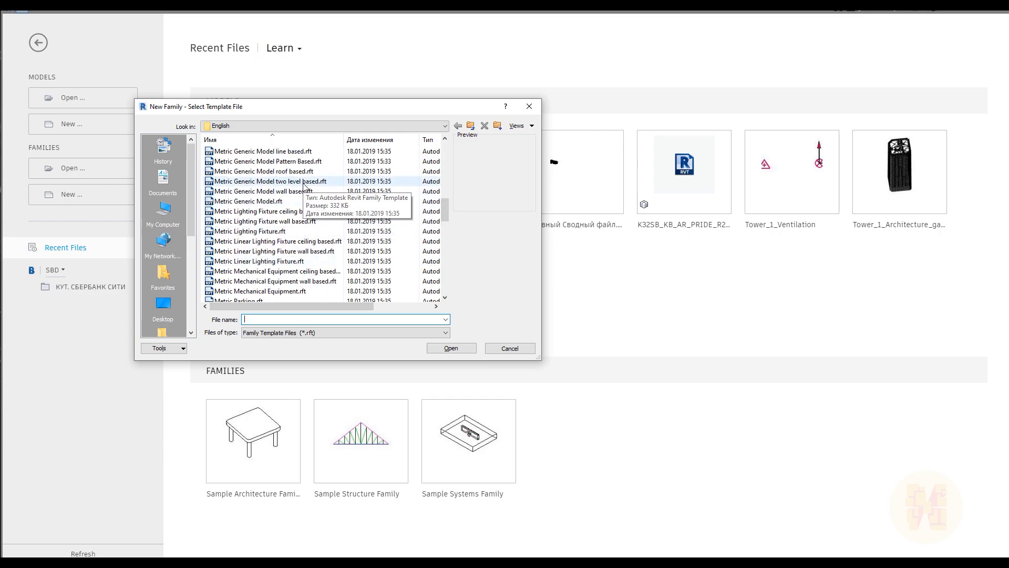
{"action": "left_click", "coordinate": [255, 162]}
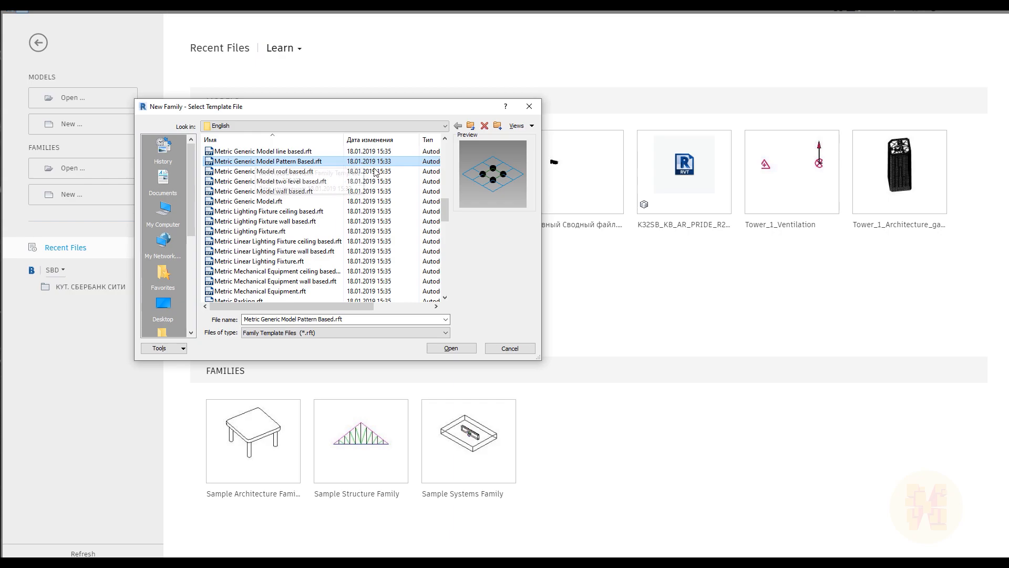
{"action": "left_click", "coordinate": [453, 348]}
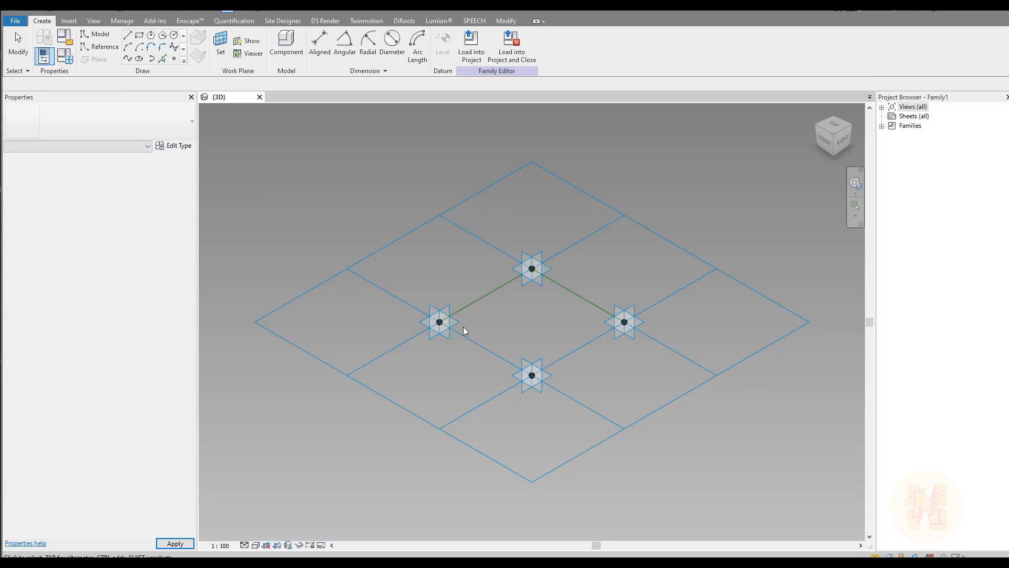
Switch the tile pattern grid's type to Triangle (flat).
{"action": "middle_click_drag", "start_coordinate": [633, 301], "coordinate": [500, 302], "text": "shift"}
{"action": "left_click_drag", "start_coordinate": [691, 290], "coordinate": [568, 430]}
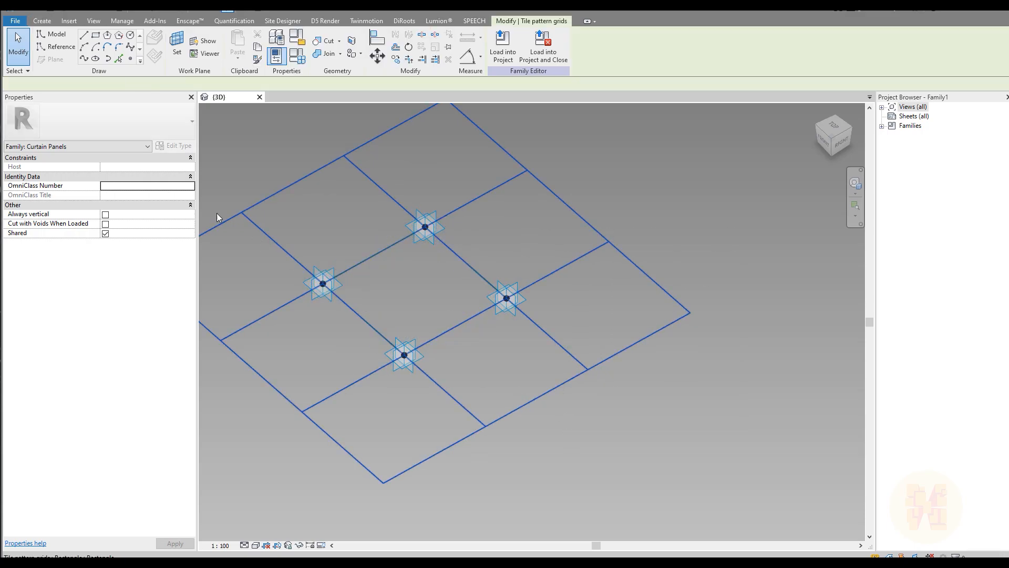
{"action": "left_click", "coordinate": [80, 122]}
{"action": "scroll", "coordinate": [87, 252], "scroll_direction": "down", "scroll_amount": 3}
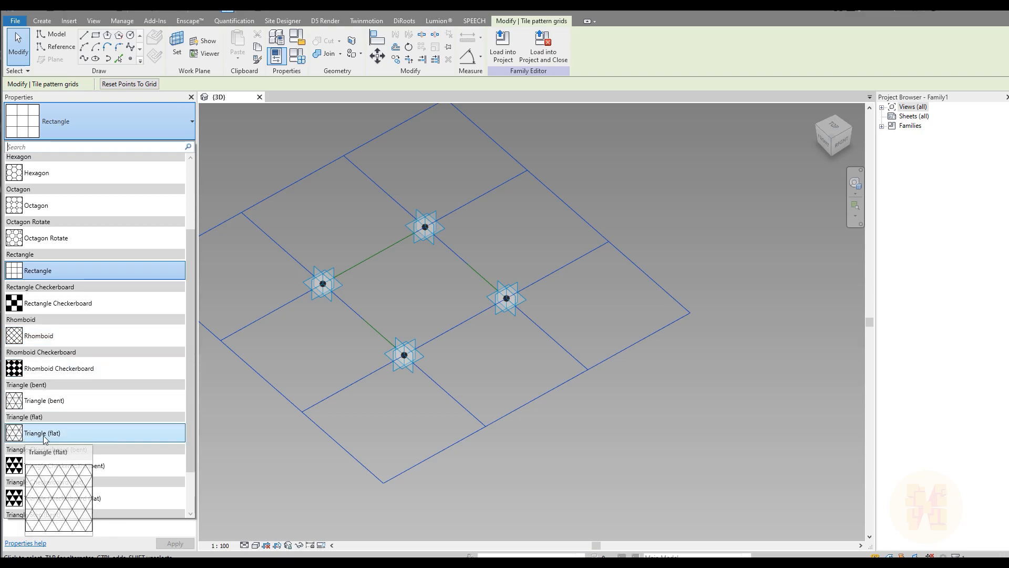
{"action": "left_click", "coordinate": [80, 434]}
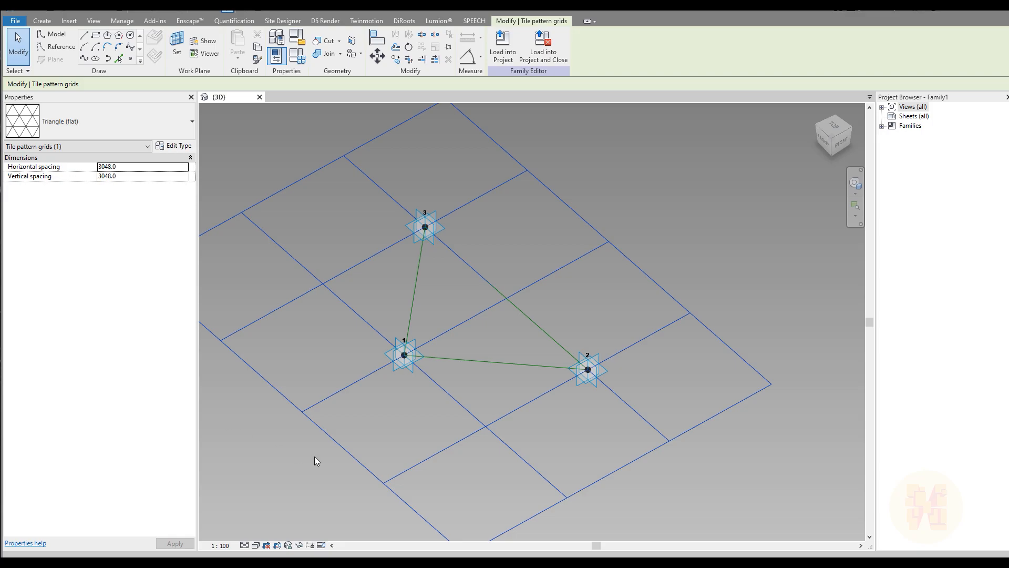
Reselect the triangular grid and enter 3000 for its Horizontal spacing.
{"action": "middle_click_drag", "start_coordinate": [417, 427], "coordinate": [427, 335]}
{"action": "mouse_move", "coordinate": [564, 293]}
{"action": "middle_mouse_down", "text": "shift"}
{"action": "mouse_move", "coordinate": [631, 297]}
{"action": "mouse_move", "coordinate": [543, 292]}
{"action": "mouse_move", "coordinate": [602, 301]}
{"action": "mouse_move", "coordinate": [551, 304]}
{"action": "middle_mouse_up", "text": "shift"}
{"action": "scroll", "coordinate": [551, 304], "scroll_direction": "up", "scroll_amount": 2}
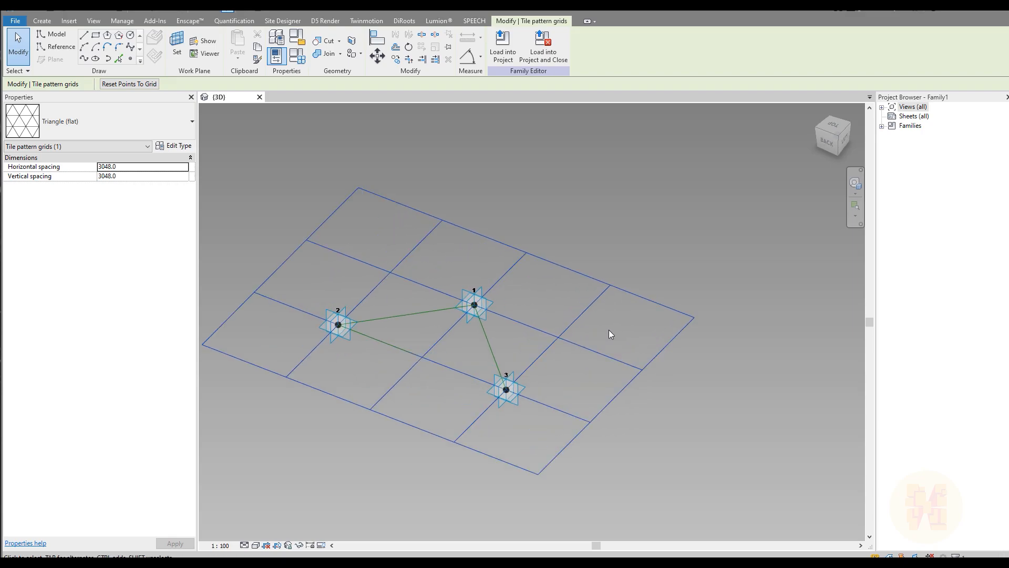
{"action": "left_click_drag", "start_coordinate": [752, 257], "coordinate": [629, 427]}
{"action": "type", "text": "3000"}
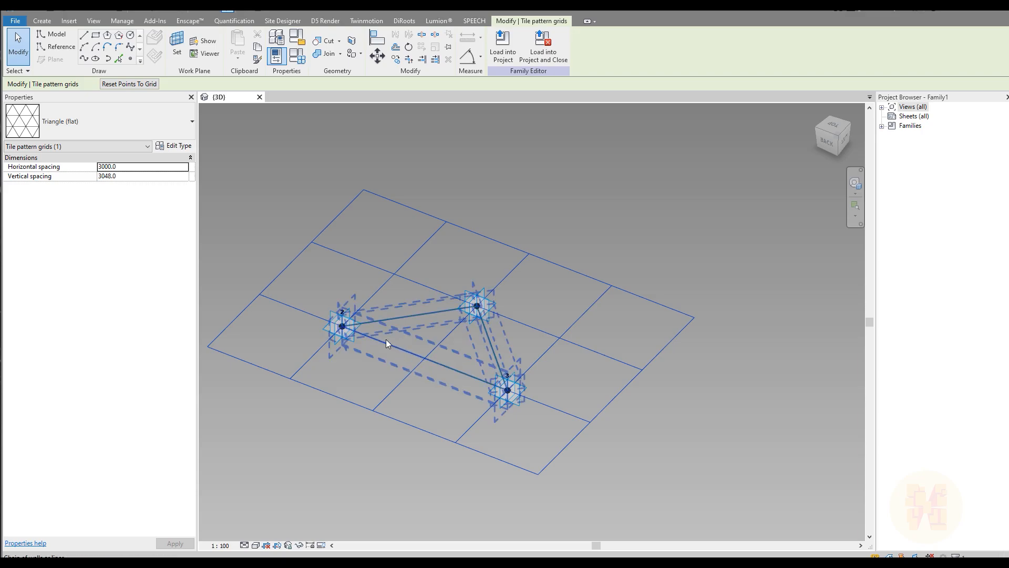
Set the grid spacing to 1500 horizontal and 3000 vertical.
{"action": "left_click", "coordinate": [132, 180]}
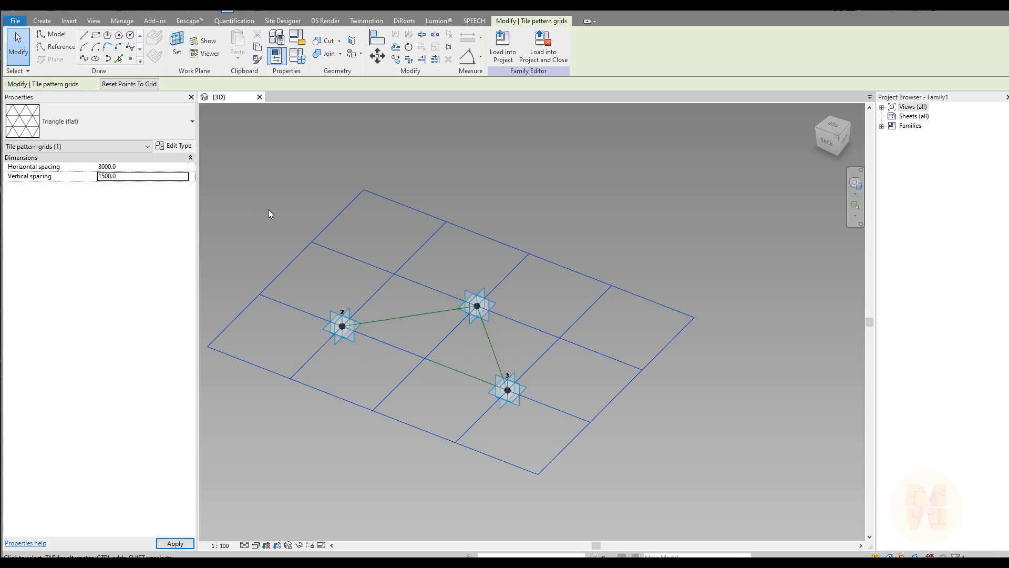
{"action": "left_click", "coordinate": [131, 168]}
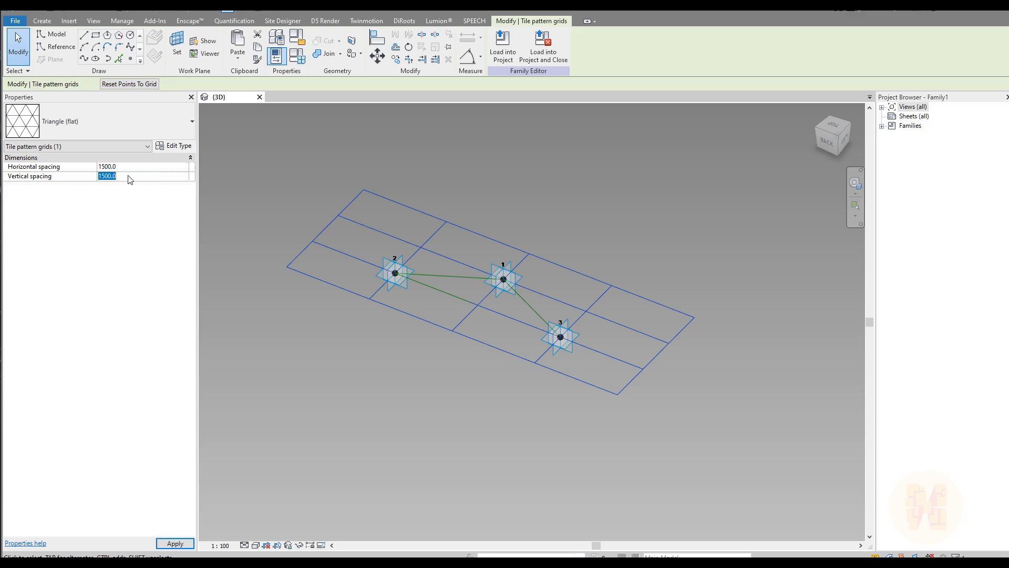
{"action": "key", "text": "Return"}
Orbit and zoom in on the triangle joining adaptive points 1, 2 and 3.
{"action": "middle_click_drag", "start_coordinate": [547, 302], "coordinate": [414, 327], "text": "shift"}
{"action": "scroll", "coordinate": [421, 315], "scroll_direction": "up", "scroll_amount": 4}
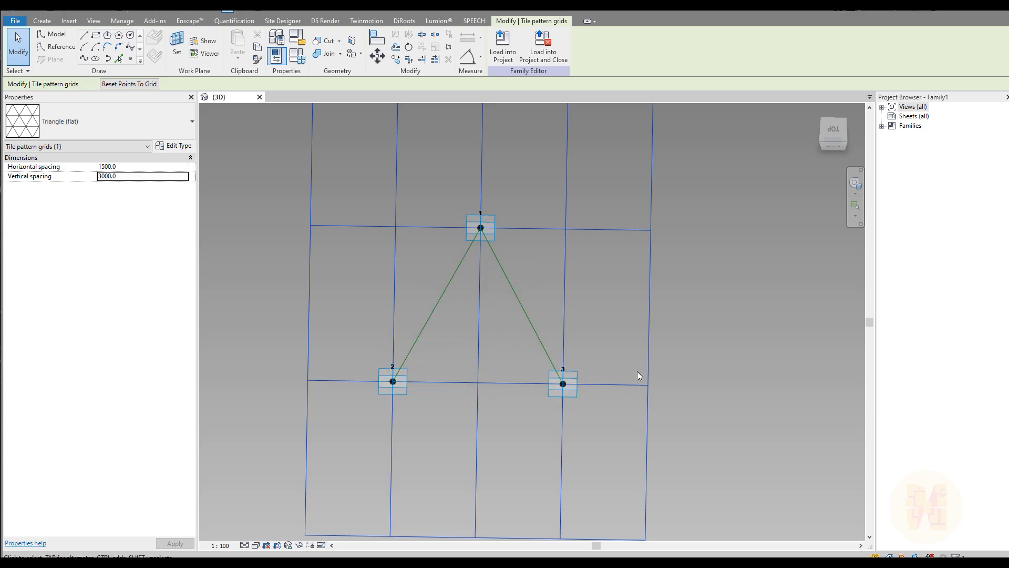
{"action": "middle_click_drag", "start_coordinate": [626, 379], "coordinate": [460, 342], "text": "shift"}
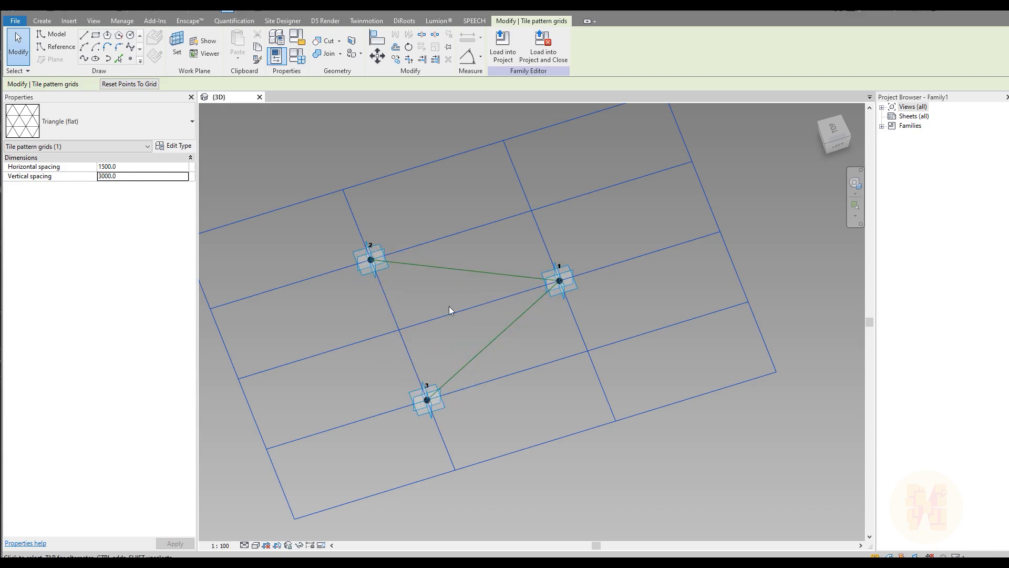
{"action": "middle_click_drag", "start_coordinate": [458, 267], "coordinate": [545, 207], "text": "shift"}
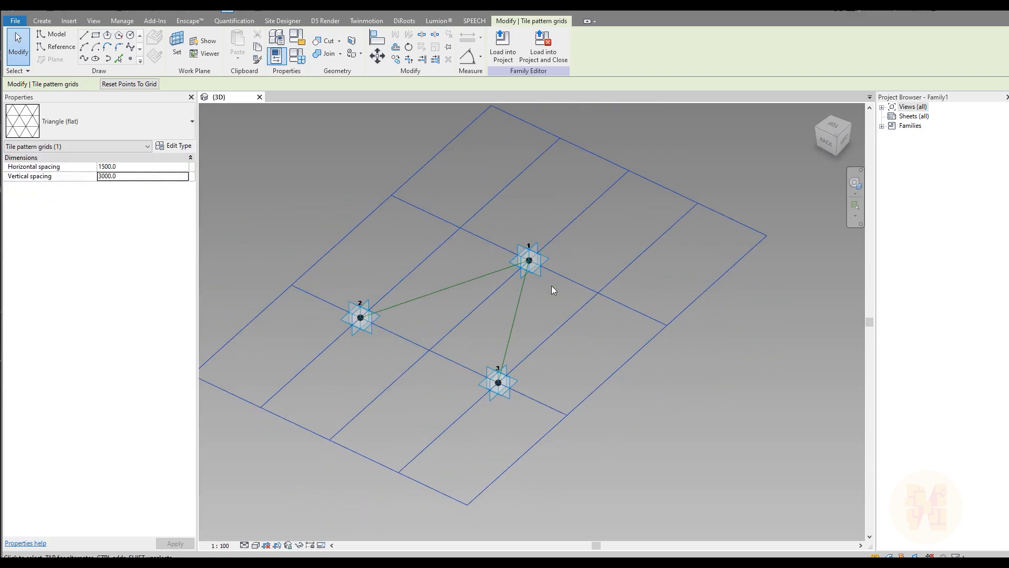
{"action": "middle_click_drag", "start_coordinate": [550, 311], "coordinate": [484, 281], "text": "shift"}
{"action": "scroll", "coordinate": [485, 281], "scroll_direction": "up", "scroll_amount": 3}
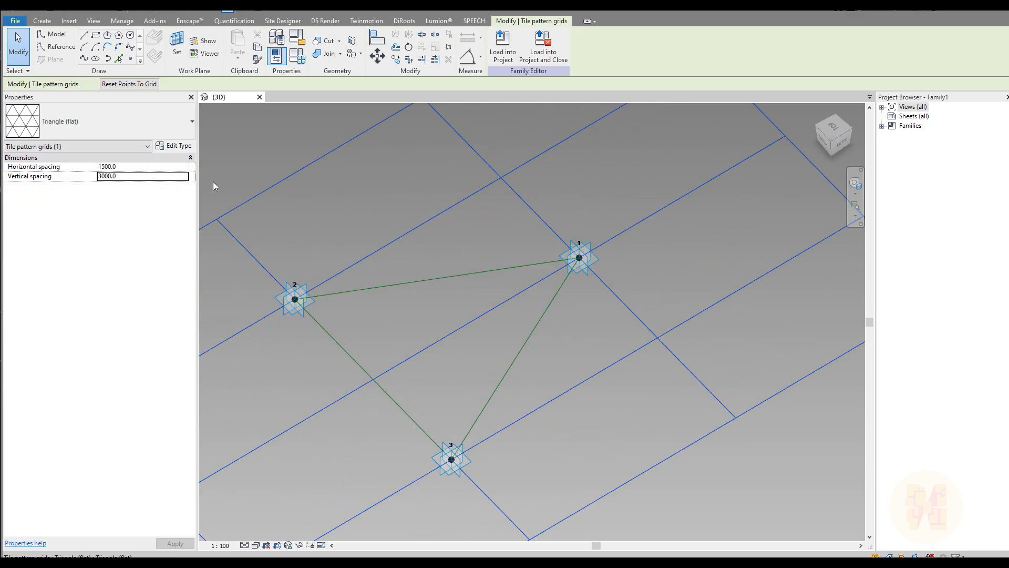
Place reference points at the midpoints of edges 2–1 and 1–3.
{"action": "left_click", "coordinate": [129, 59]}
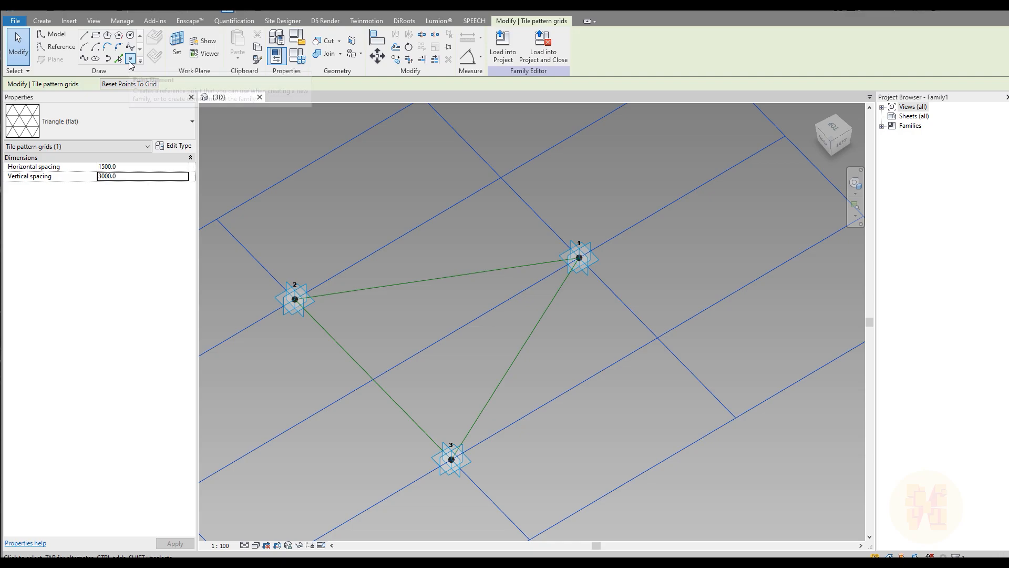
{"action": "left_click", "coordinate": [437, 278]}
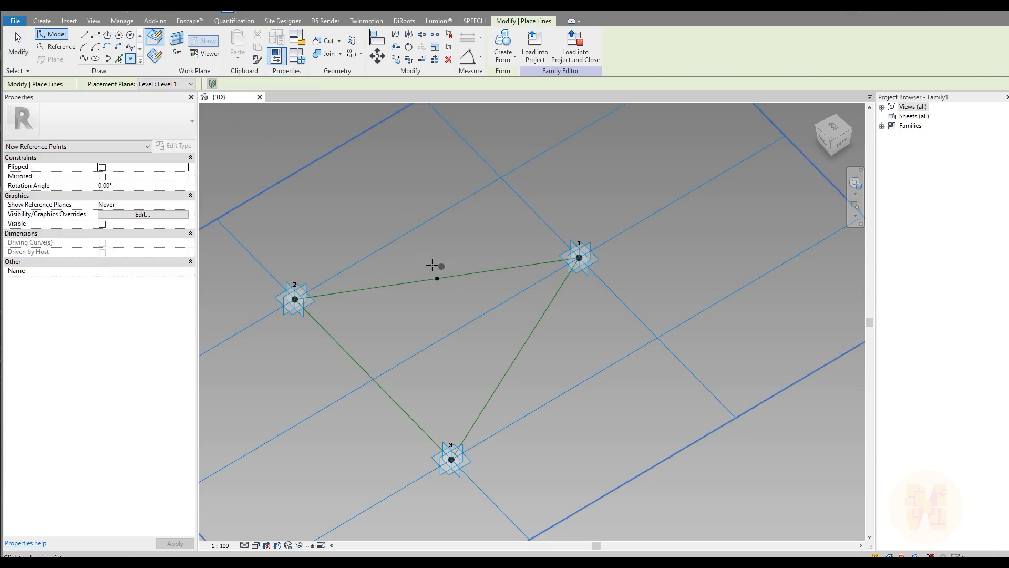
{"action": "left_click", "coordinate": [516, 359]}
Draw 3D-snapped reference lines from corners 2 and 3 to the opposite edge midpoints.
{"action": "left_click", "coordinate": [52, 47]}
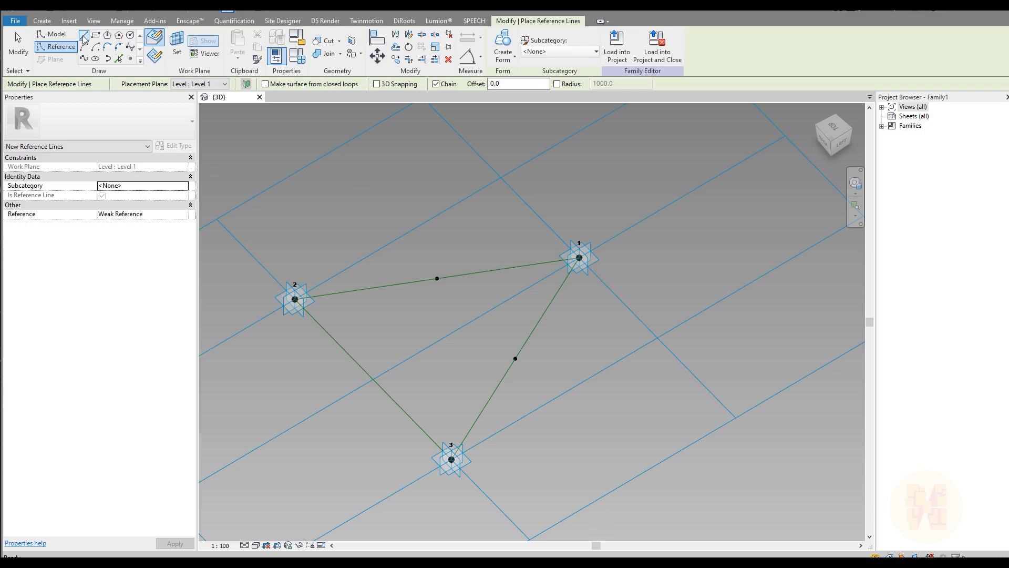
{"action": "left_click", "coordinate": [378, 84]}
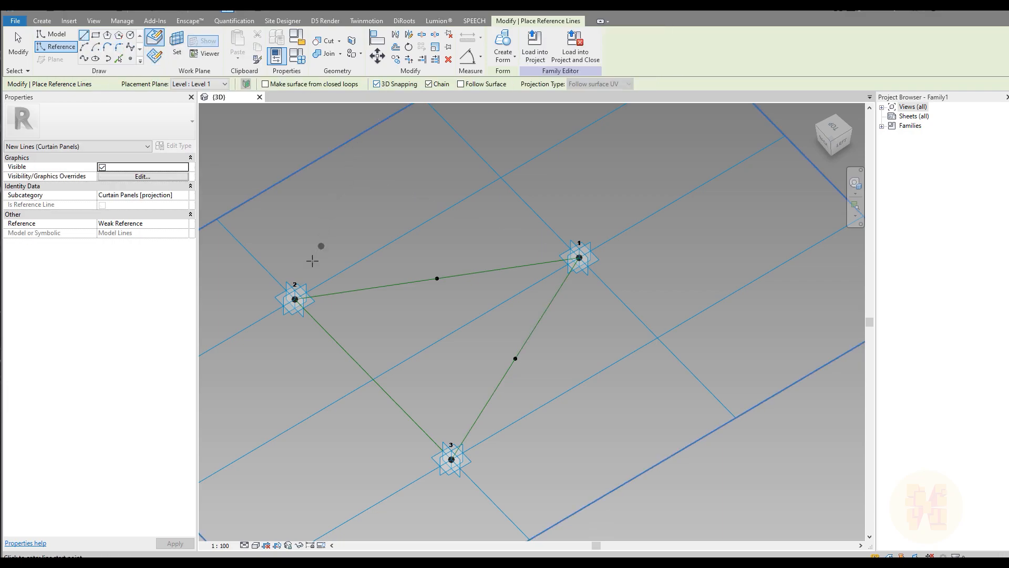
{"action": "left_click", "coordinate": [294, 299]}
{"action": "left_click", "coordinate": [516, 357]}
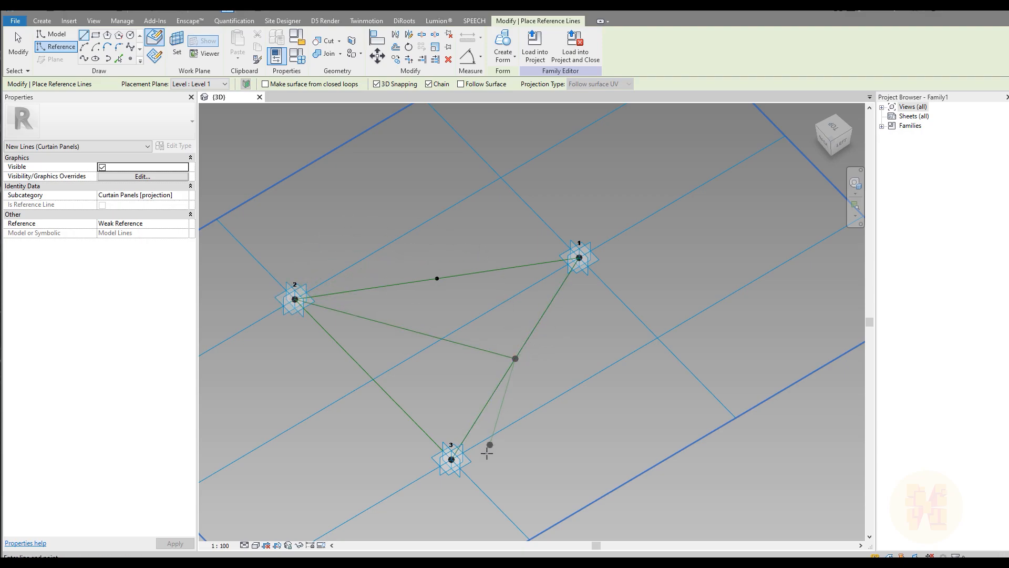
{"action": "left_click", "coordinate": [451, 459]}
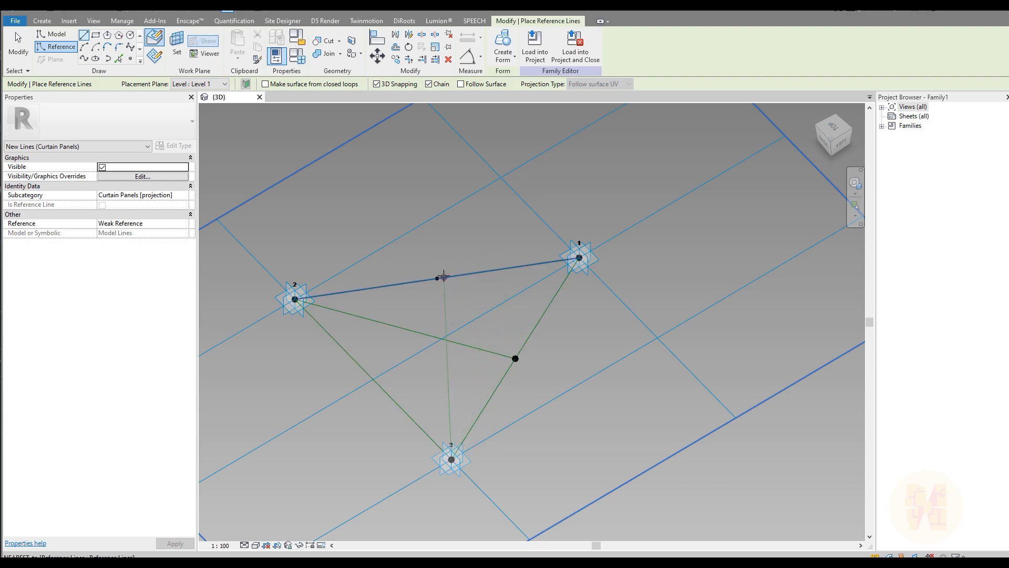
{"action": "left_click", "coordinate": [437, 277]}
{"action": "key", "text": "Escape"}
{"action": "key", "text": "Escape"}
{"action": "left_click", "coordinate": [446, 338]}
{"action": "mouse_move", "coordinate": [443, 335]}
{"action": "middle_mouse_down", "text": "shift"}
{"action": "mouse_move", "coordinate": [535, 372]}
{"action": "mouse_move", "coordinate": [565, 278]}
{"action": "mouse_move", "coordinate": [465, 325]}
{"action": "mouse_move", "coordinate": [458, 345]}
{"action": "middle_mouse_up", "text": "shift"}
{"action": "key", "text": "Escape"}
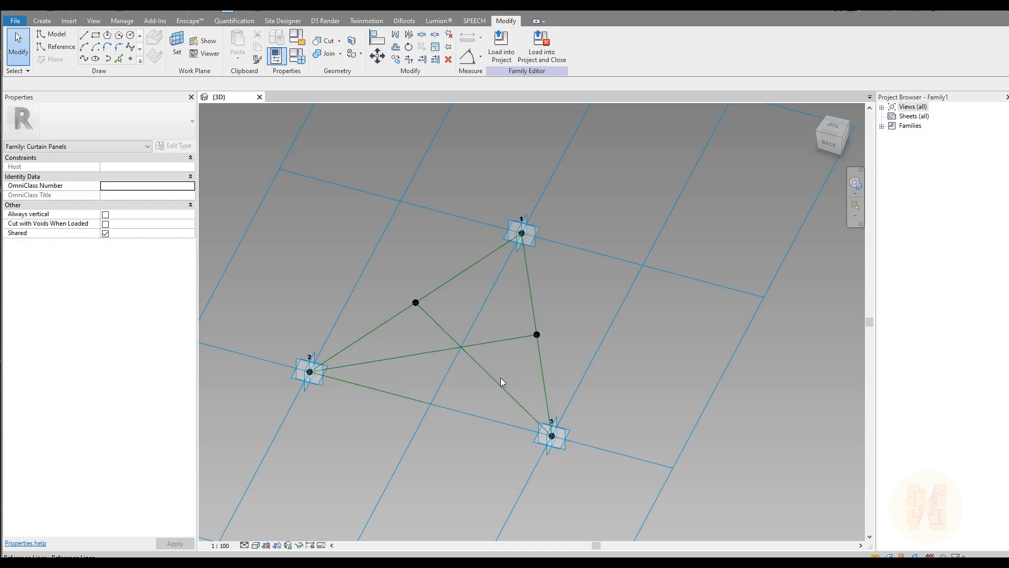
{"action": "middle_click_drag", "start_coordinate": [561, 361], "coordinate": [456, 327], "text": "shift"}
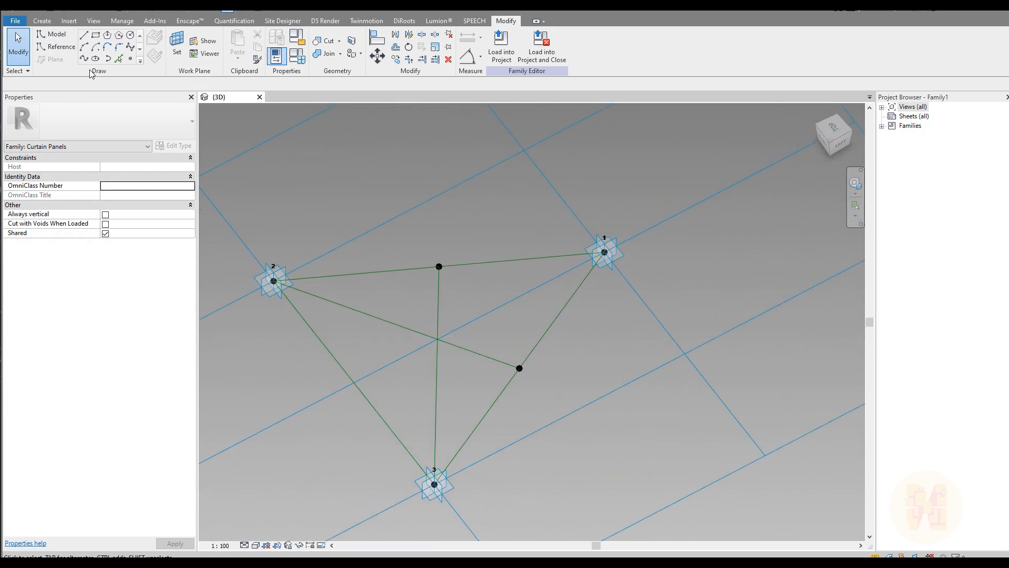
Place a reference point where the two inner reference lines cross.
{"action": "left_click", "coordinate": [131, 59]}
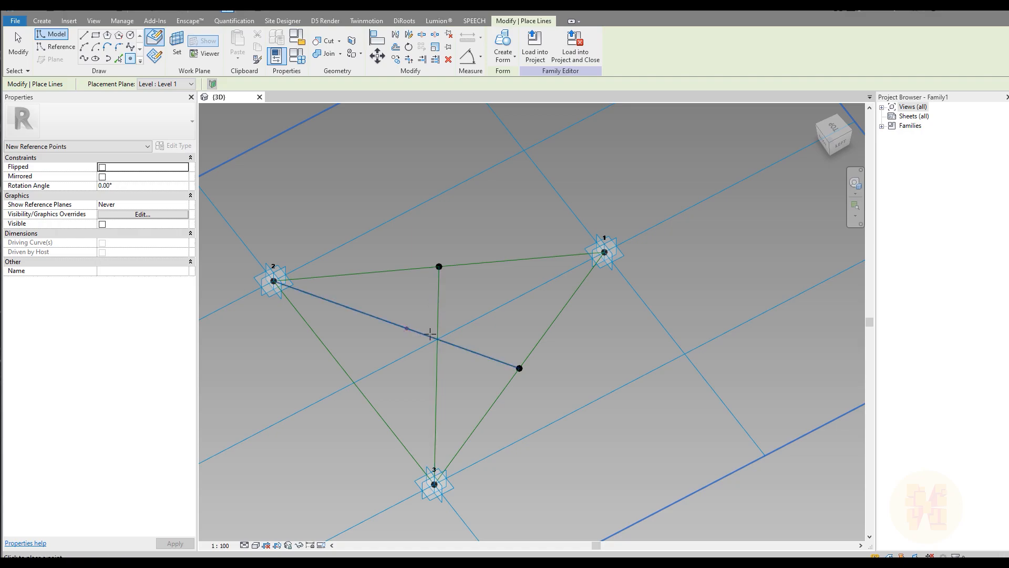
{"action": "left_click", "coordinate": [439, 339]}
{"action": "key", "text": "Escape"}
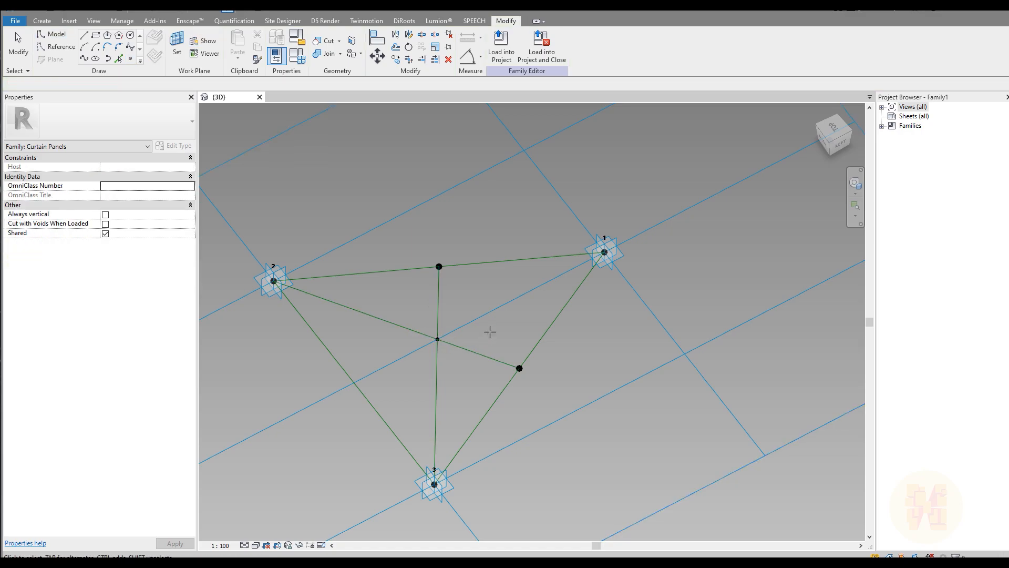
{"action": "scroll", "coordinate": [487, 301], "scroll_direction": "down", "scroll_amount": 2}
{"action": "middle_click_drag", "start_coordinate": [545, 309], "coordinate": [453, 280]}
{"action": "left_click_drag", "start_coordinate": [744, 241], "coordinate": [608, 365]}
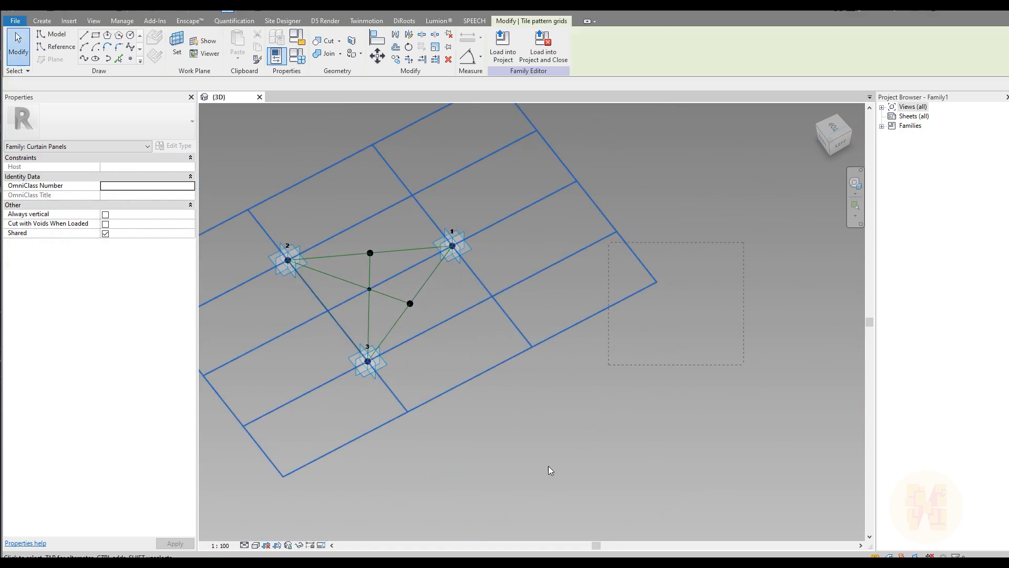
{"action": "left_click", "coordinate": [138, 178]}
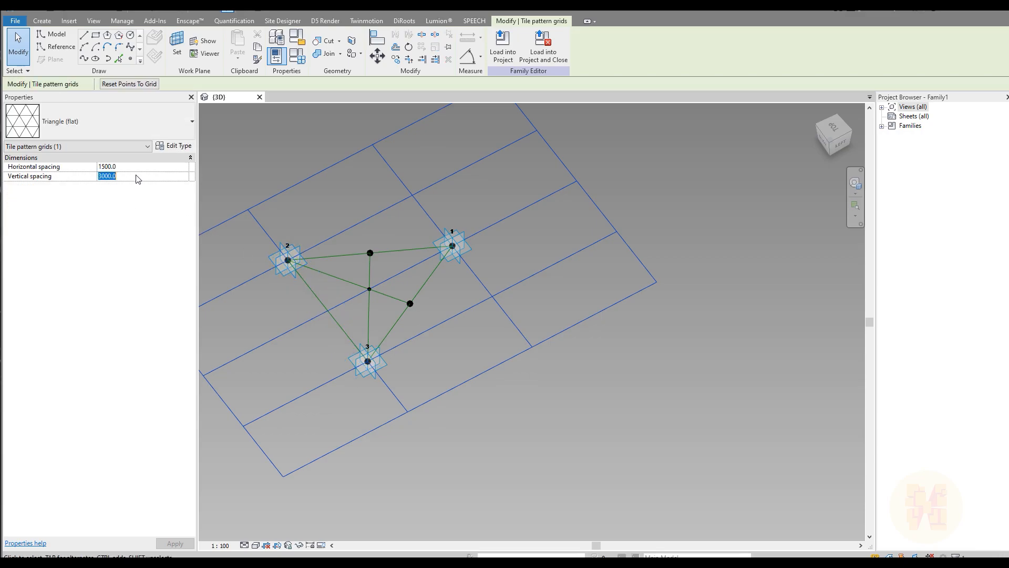
{"action": "type", "text": "6"}
{"action": "middle_click_drag", "start_coordinate": [396, 382], "coordinate": [687, 316]}
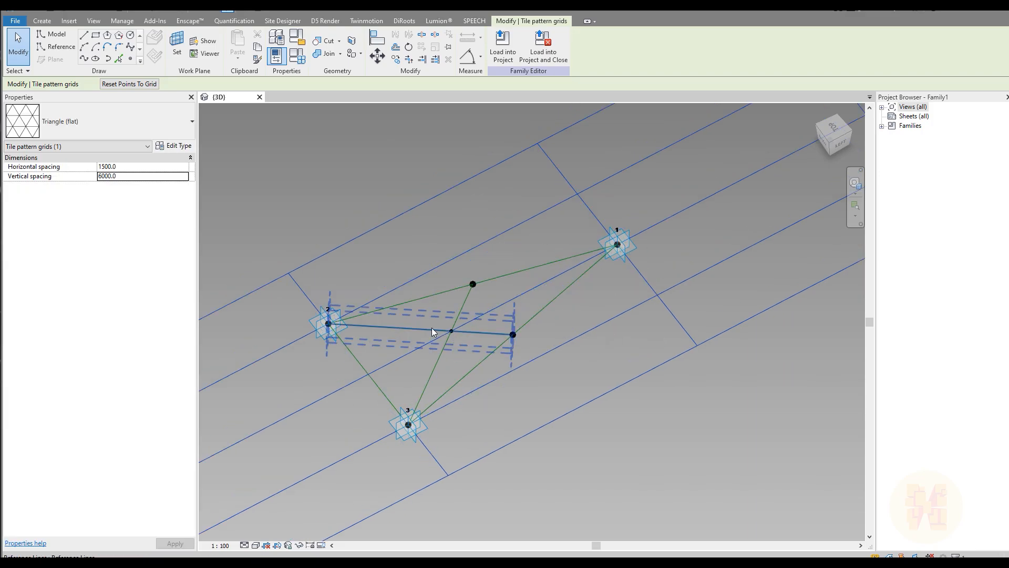
{"action": "left_click", "coordinate": [137, 178]}
{"action": "type", "text": "300"}
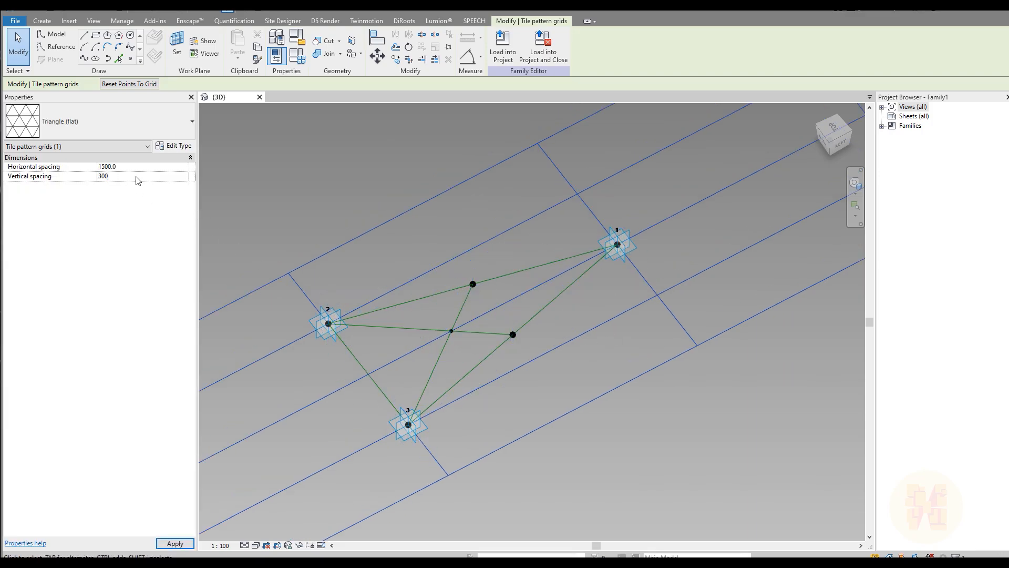
{"action": "type", "text": "0"}
{"action": "left_click", "coordinate": [142, 171]}
{"action": "type", "text": "3000"}
{"action": "key", "text": "Return"}
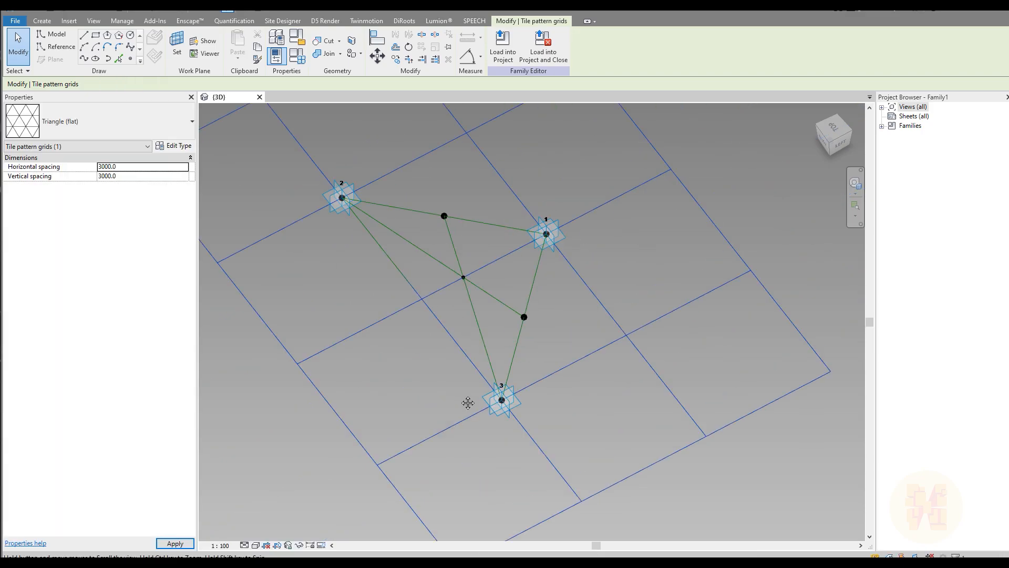
{"action": "left_click", "coordinate": [142, 168]}
{"action": "type", "text": "1500"}
{"action": "key", "text": "Return"}
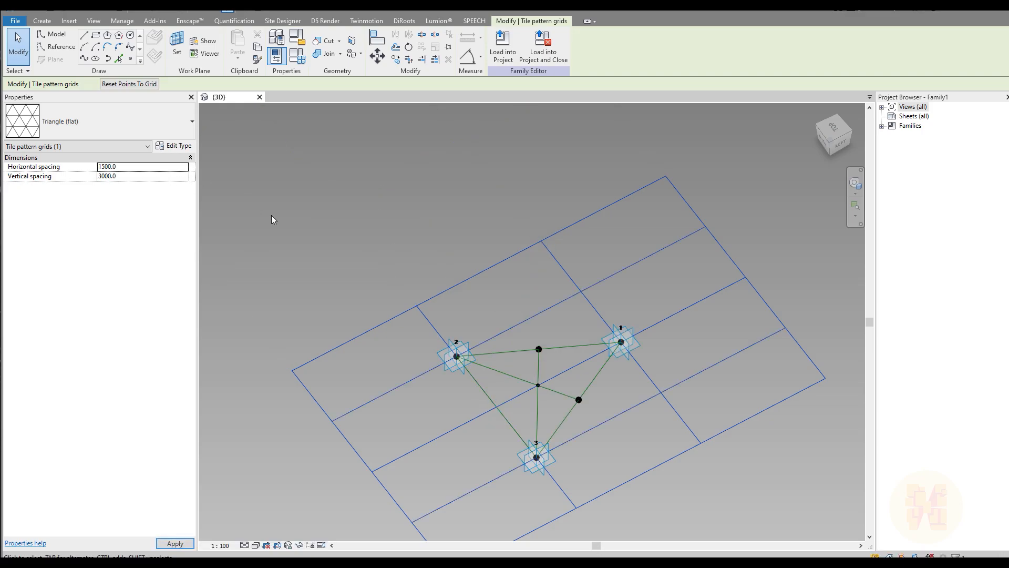
{"action": "middle_click_drag", "start_coordinate": [474, 294], "coordinate": [374, 188]}
{"action": "left_click", "coordinate": [331, 174]}
{"action": "middle_click_drag", "start_coordinate": [493, 305], "coordinate": [443, 314], "text": "shift"}
{"action": "scroll", "coordinate": [455, 257], "scroll_direction": "up", "scroll_amount": 5}
{"action": "scroll", "coordinate": [441, 322], "scroll_direction": "up", "scroll_amount": 2}
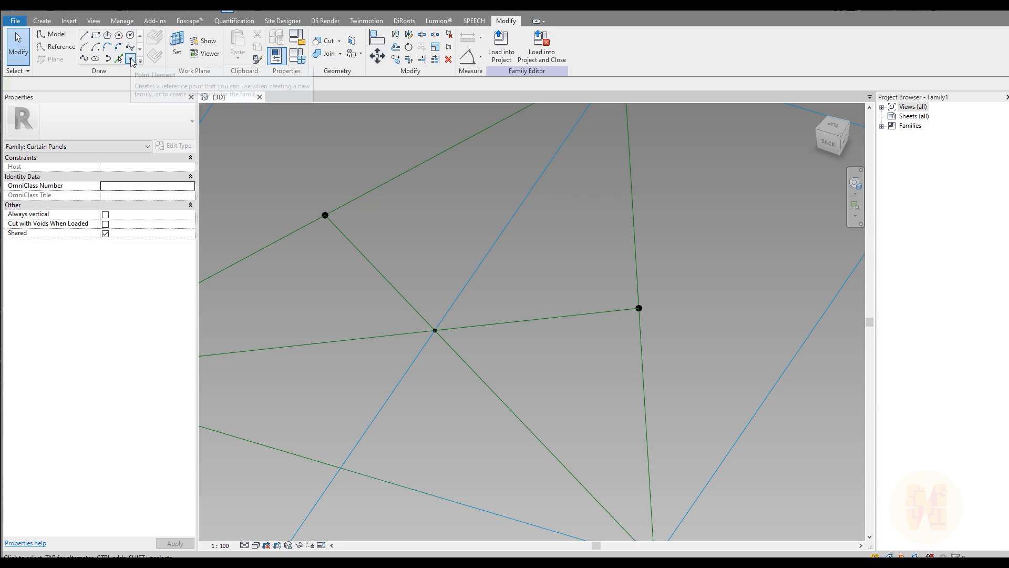
Set the work plane to the centre intersection point's horizontal plane.
{"action": "left_click", "coordinate": [177, 47]}
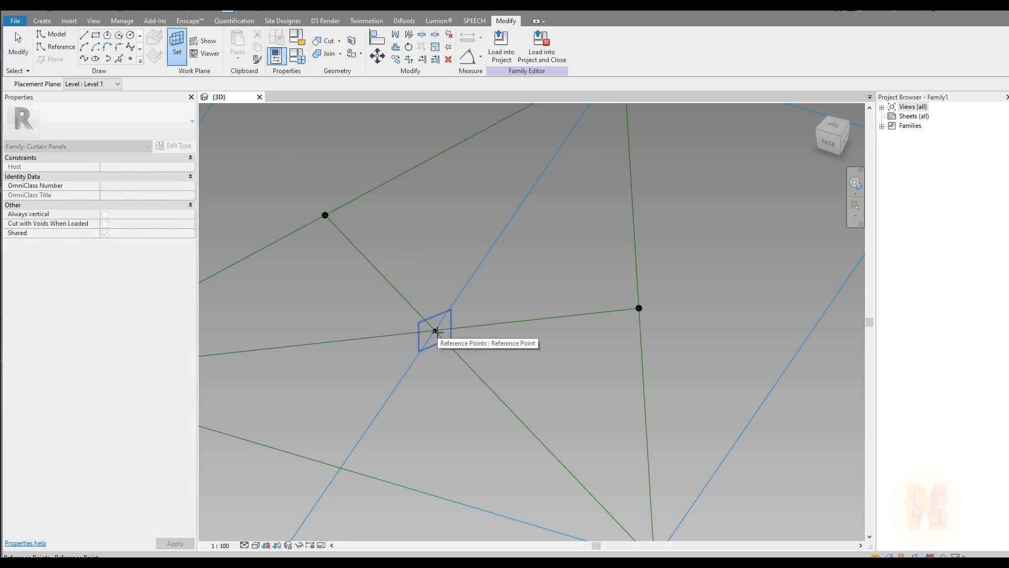
{"action": "key", "text": "Tab"}
{"action": "left_click", "coordinate": [435, 331]}
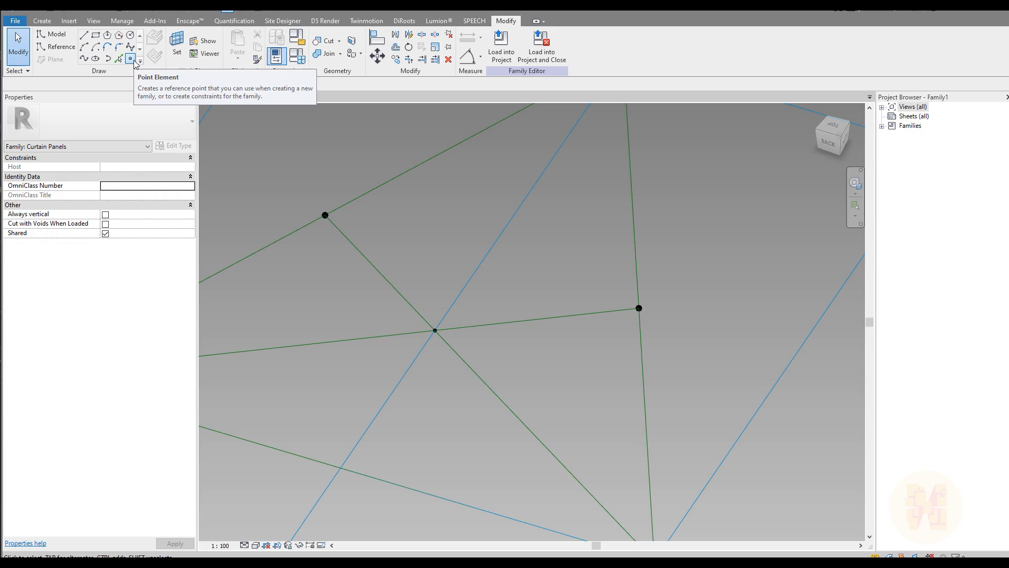
Place a hosted reference point on the centre intersection, dismissing the duplicate-point warning.
{"action": "left_click", "coordinate": [131, 59]}
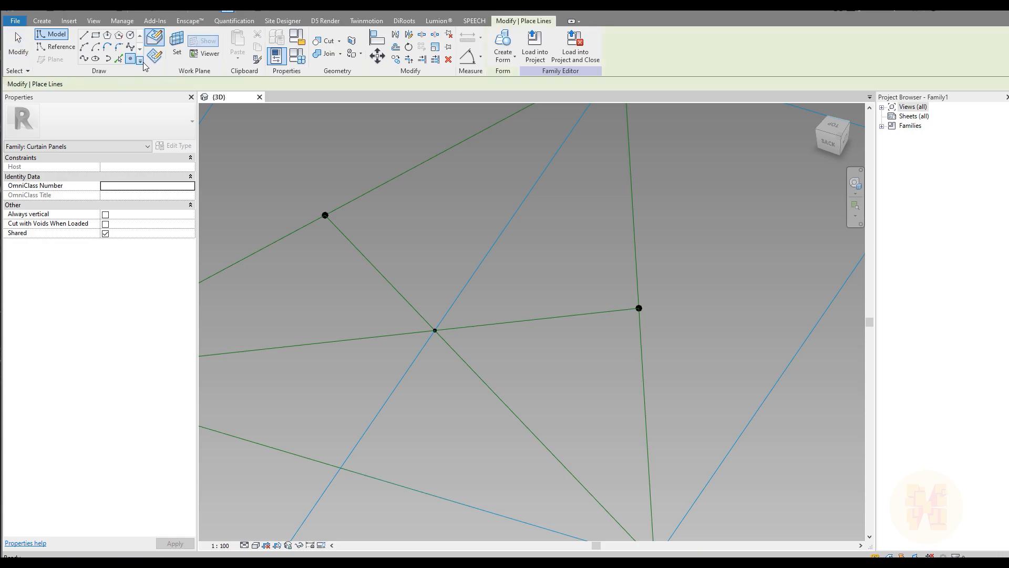
{"action": "left_click", "coordinate": [434, 330]}
{"action": "left_click", "coordinate": [541, 324]}
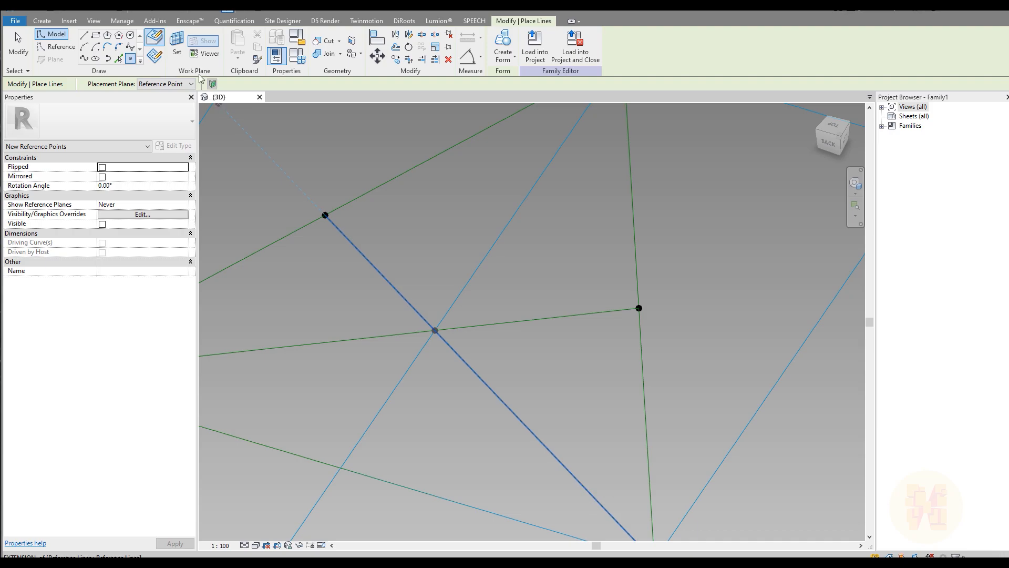
{"action": "key", "text": "Escape"}
{"action": "key", "text": "Escape"}
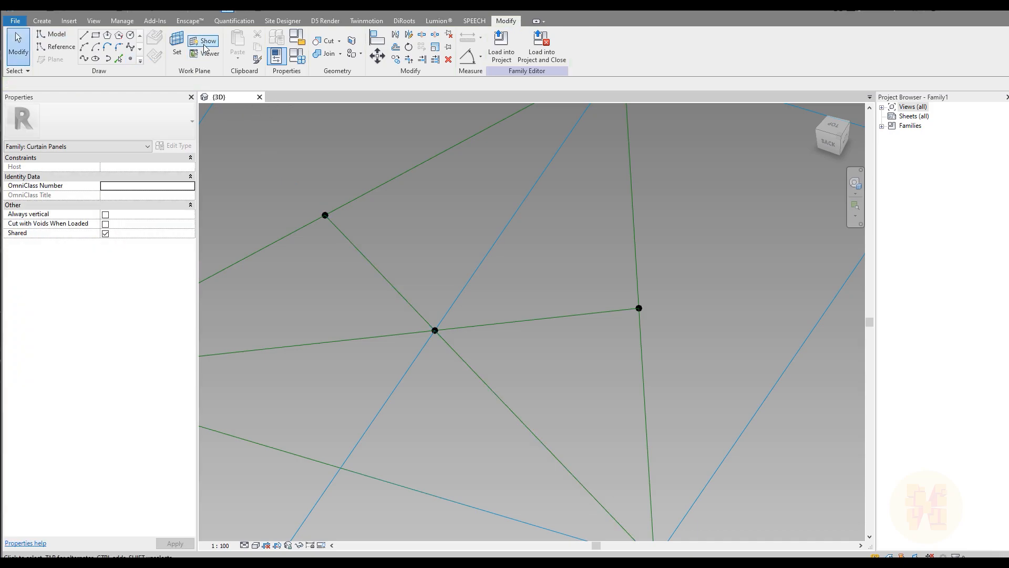
{"action": "scroll", "coordinate": [469, 309], "scroll_direction": "down", "scroll_amount": 5}
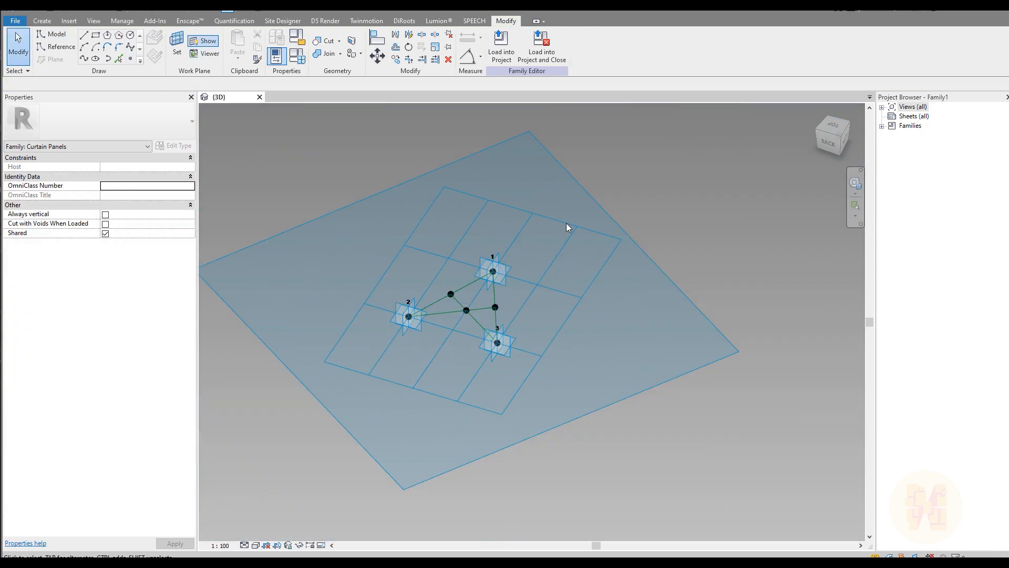
{"action": "scroll", "coordinate": [484, 321], "scroll_direction": "up", "scroll_amount": 5}
{"action": "scroll", "coordinate": [479, 304], "scroll_direction": "down", "scroll_amount": 6}
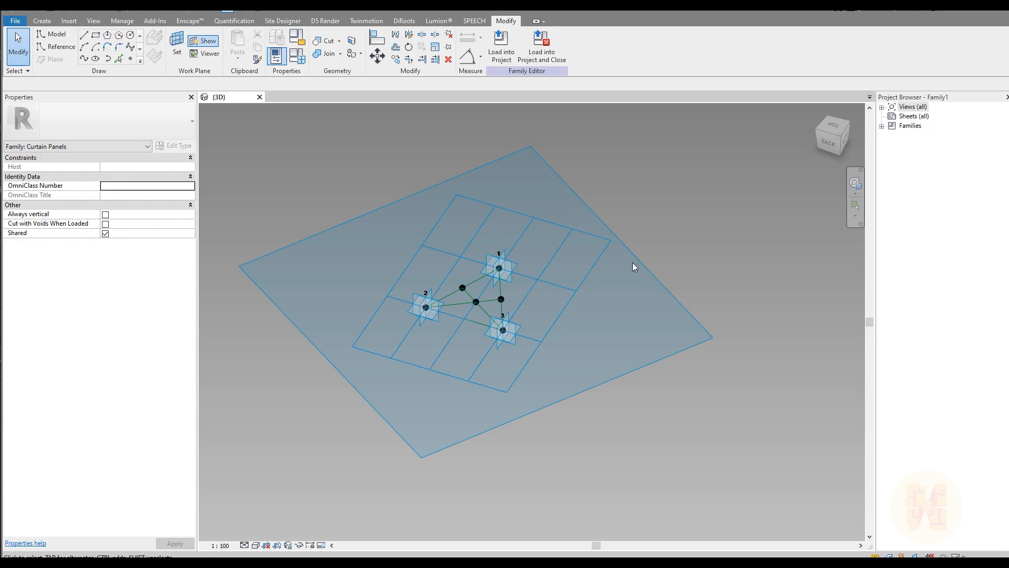
{"action": "scroll", "coordinate": [507, 295], "scroll_direction": "up", "scroll_amount": 6}
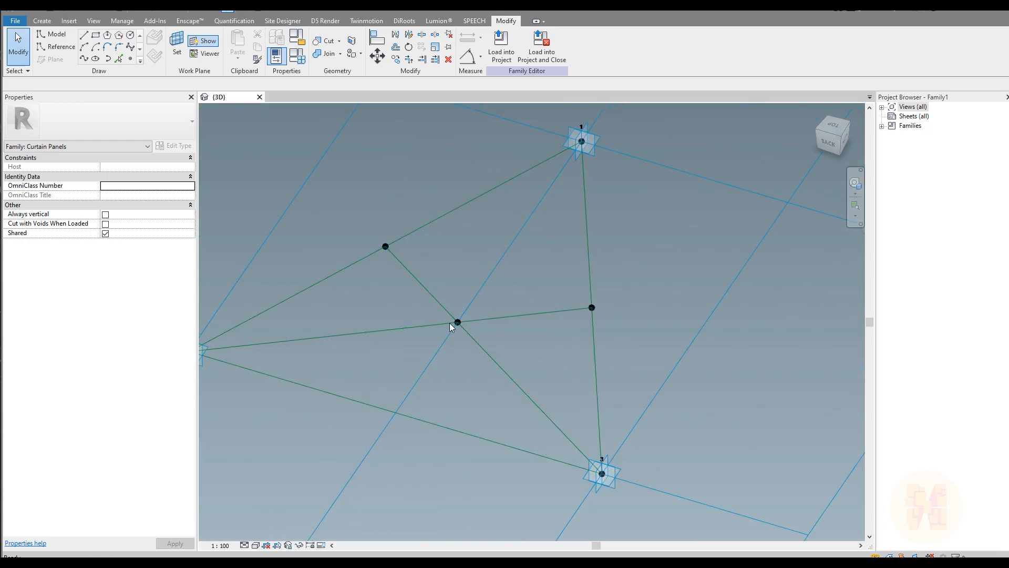
Set the centre-hosted reference point's Offset to -1000 so it sits apart from the triangle.
{"action": "left_click", "coordinate": [457, 322]}
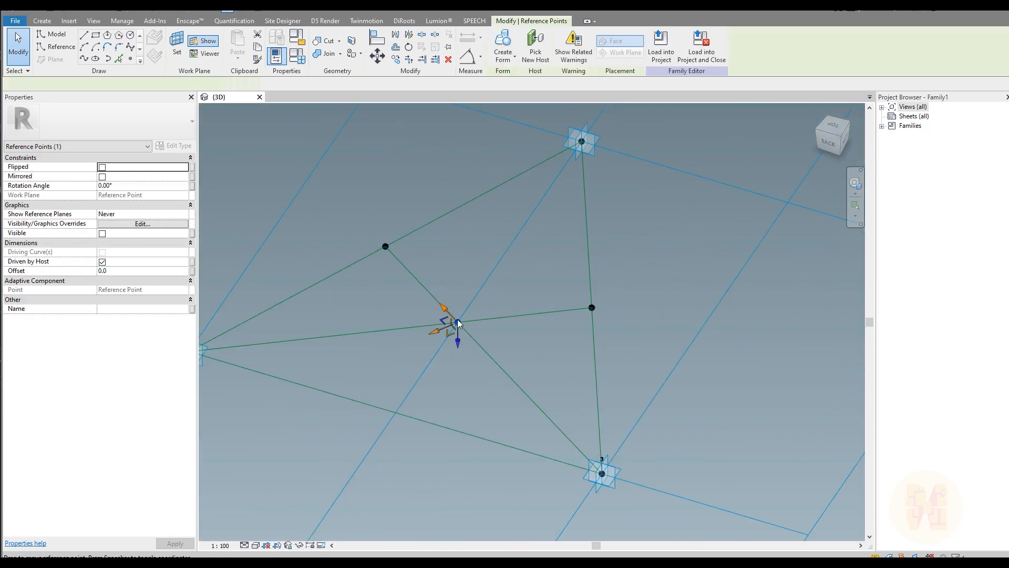
{"action": "left_click", "coordinate": [152, 272]}
{"action": "type", "text": "1000"}
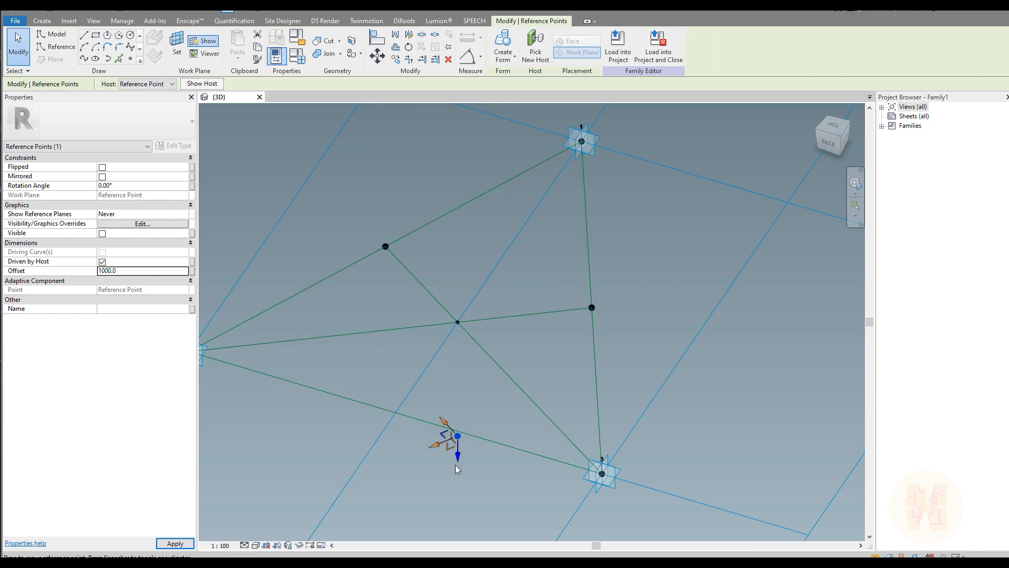
{"action": "middle_click_drag", "start_coordinate": [506, 461], "coordinate": [507, 291], "text": "shift"}
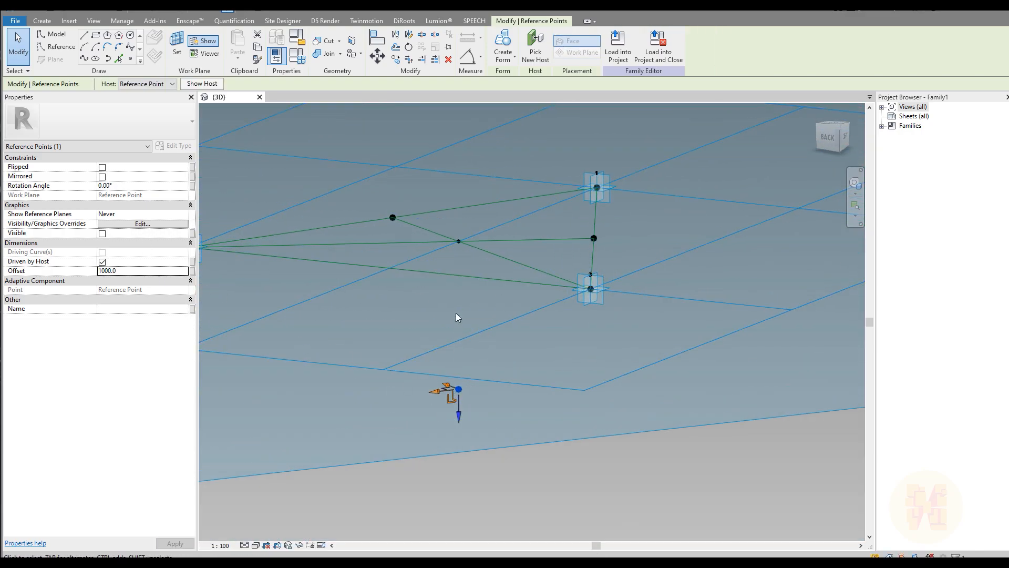
{"action": "double_click", "coordinate": [135, 270]}
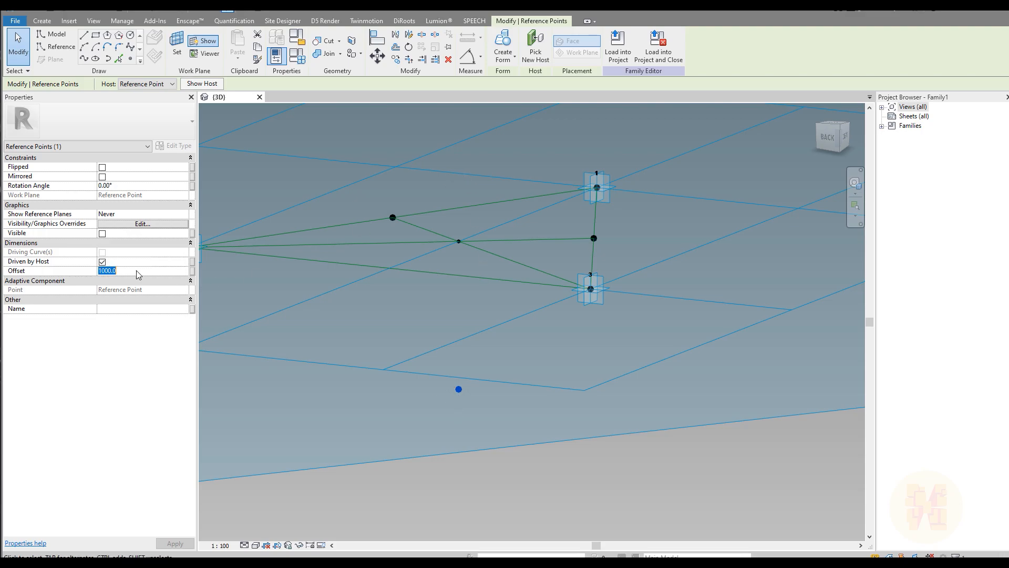
{"action": "key", "text": "BackSpace"}
{"action": "type", "text": "-1000"}
{"action": "middle_click_drag", "start_coordinate": [494, 365], "coordinate": [526, 370]}
{"action": "scroll", "coordinate": [536, 292], "scroll_direction": "down", "scroll_amount": 2}
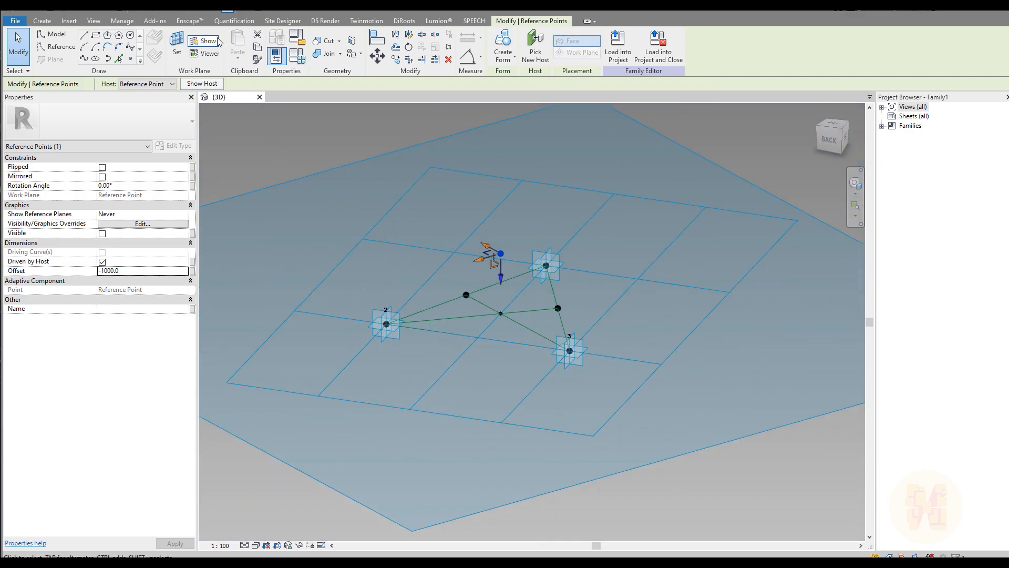
{"action": "left_click", "coordinate": [383, 206]}
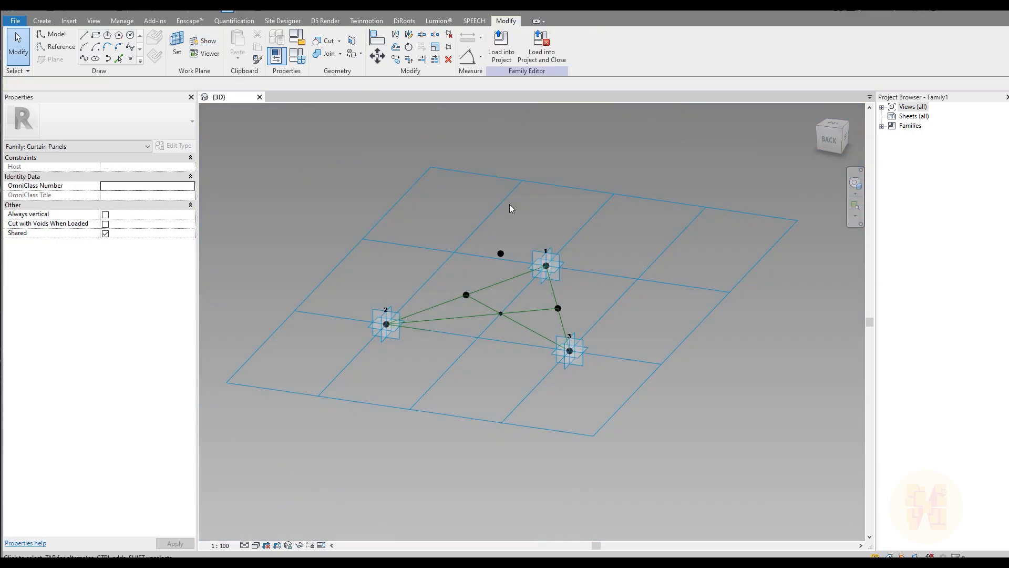
{"action": "middle_click_drag", "start_coordinate": [586, 209], "coordinate": [582, 265], "text": "shift"}
{"action": "scroll", "coordinate": [532, 234], "scroll_direction": "up", "scroll_amount": 3}
Use the offset point as the work plane and place a new point hosted on it.
{"action": "scroll", "coordinate": [468, 270], "scroll_direction": "up", "scroll_amount": 2}
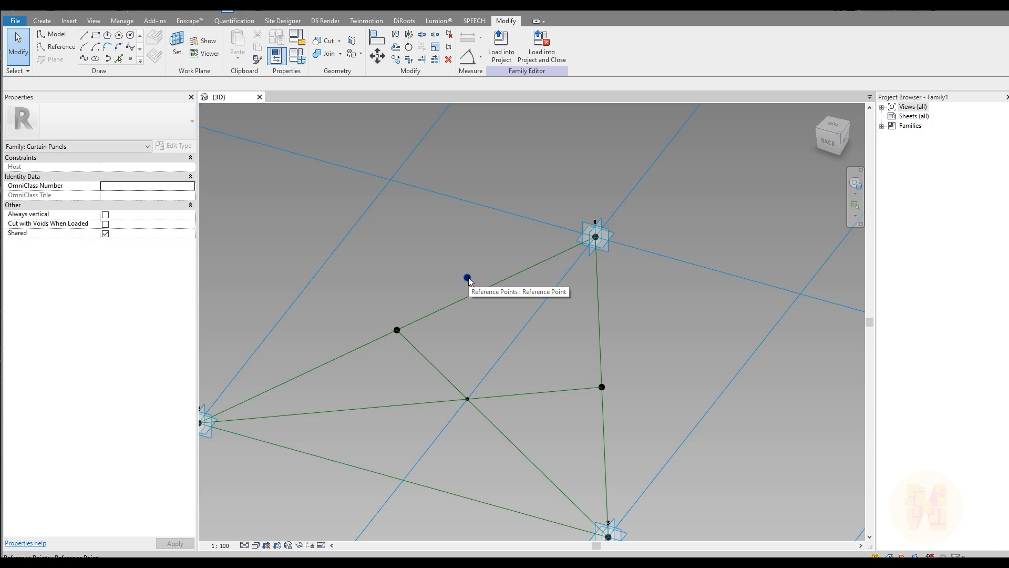
{"action": "left_click", "coordinate": [468, 278]}
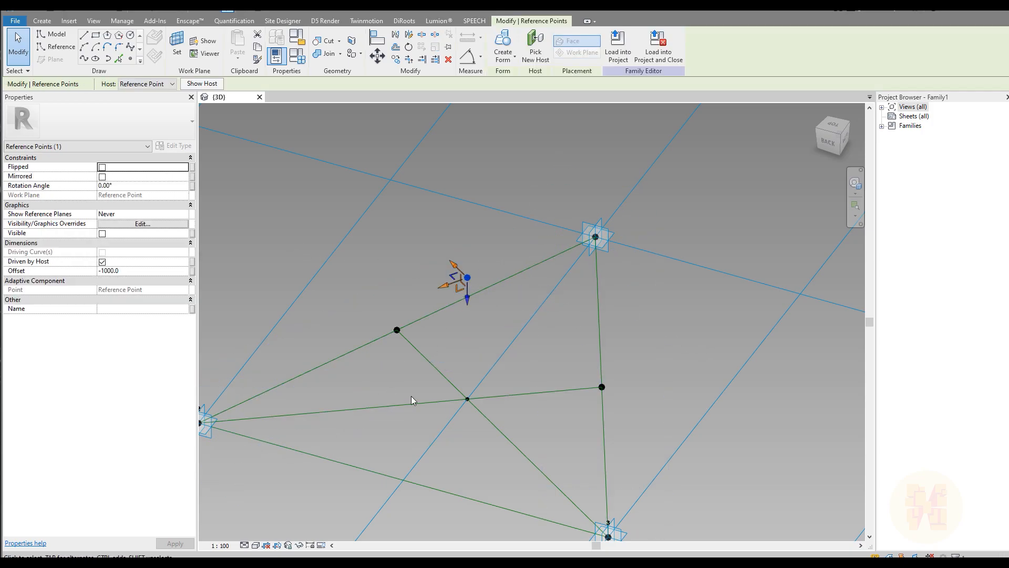
{"action": "middle_click_drag", "start_coordinate": [456, 315], "coordinate": [486, 360], "text": "shift"}
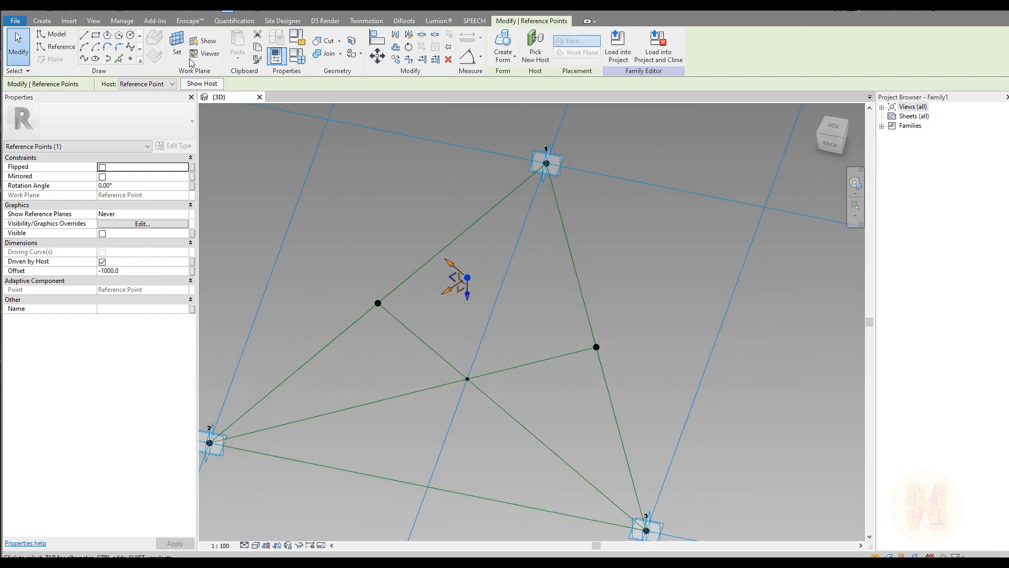
{"action": "left_click", "coordinate": [177, 48]}
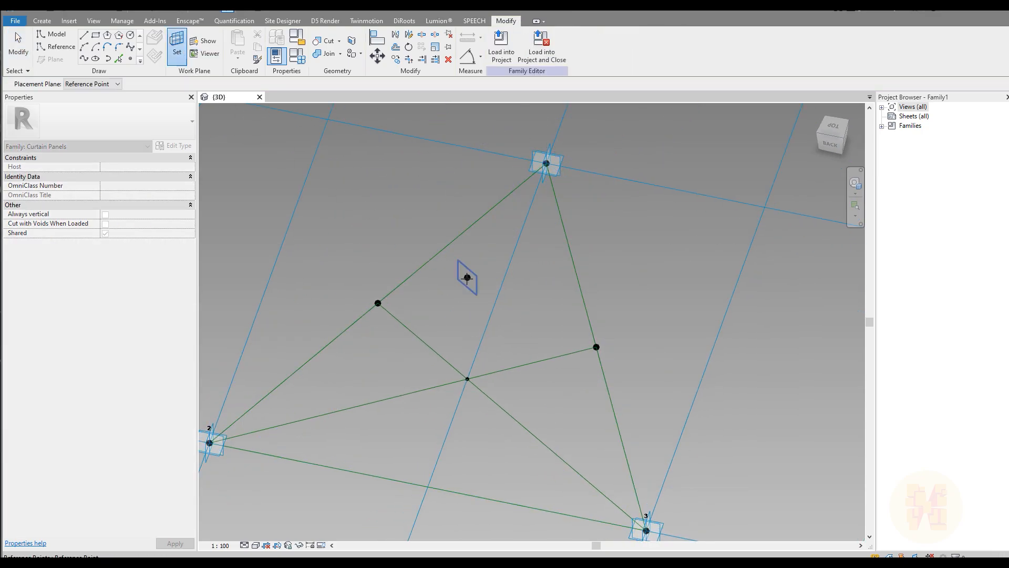
{"action": "left_click", "coordinate": [467, 277]}
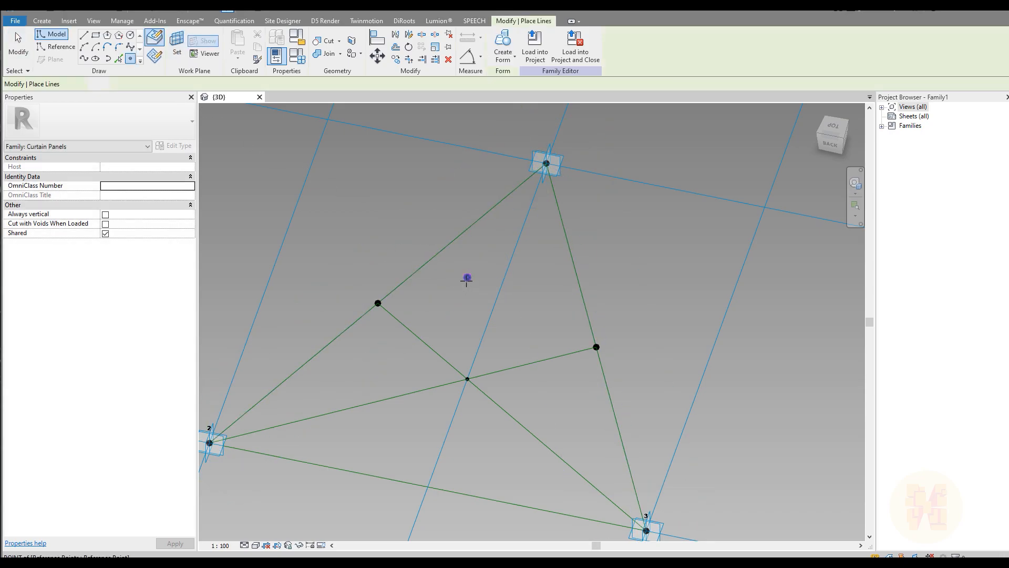
{"action": "left_click", "coordinate": [467, 278]}
{"action": "left_click", "coordinate": [546, 320]}
{"action": "key", "text": "Escape"}
{"action": "key", "text": "Escape"}
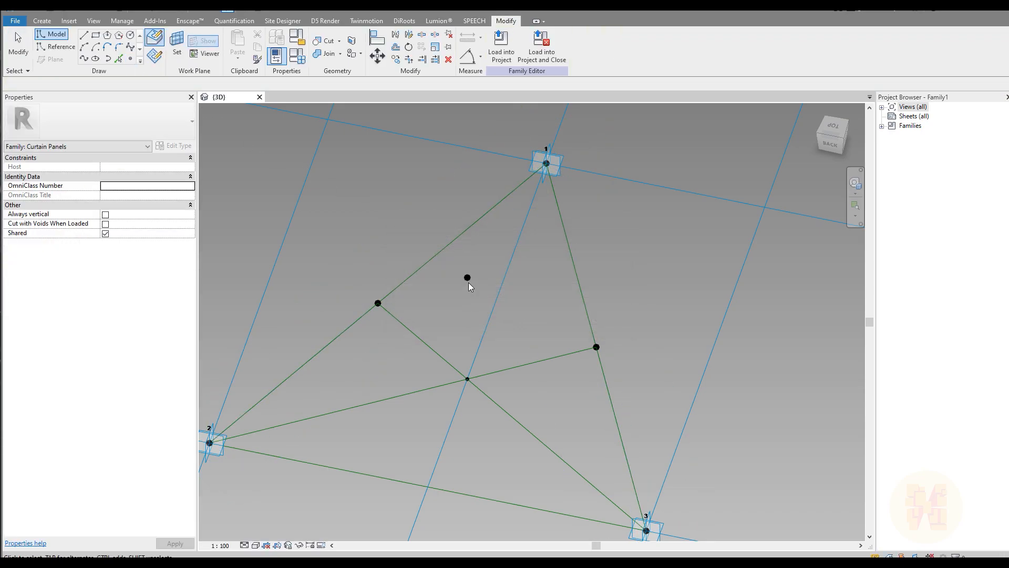
Give the new hosted point an Offset of 1000, then view the panel from above.
{"action": "left_click", "coordinate": [467, 278]}
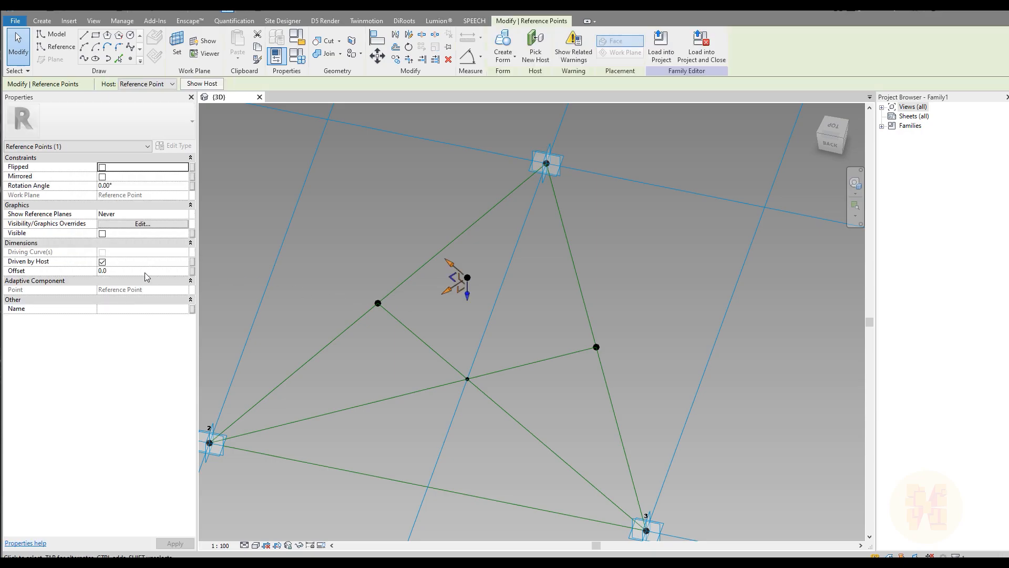
{"action": "left_click", "coordinate": [144, 272]}
{"action": "type", "text": "1000"}
{"action": "key", "text": "Return"}
{"action": "middle_click_drag", "start_coordinate": [420, 389], "coordinate": [443, 421], "text": "shift"}
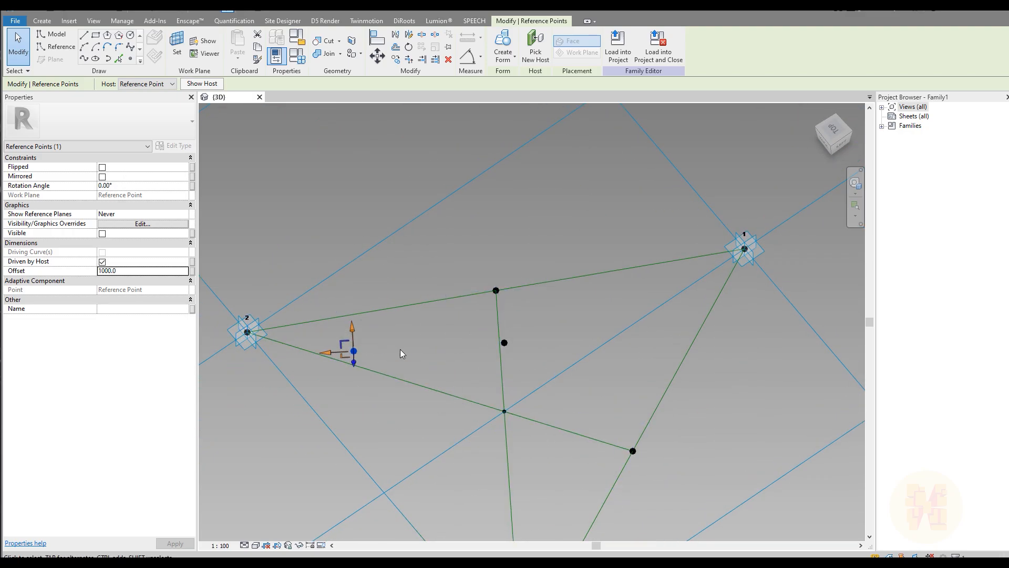
{"action": "left_click", "coordinate": [834, 131]}
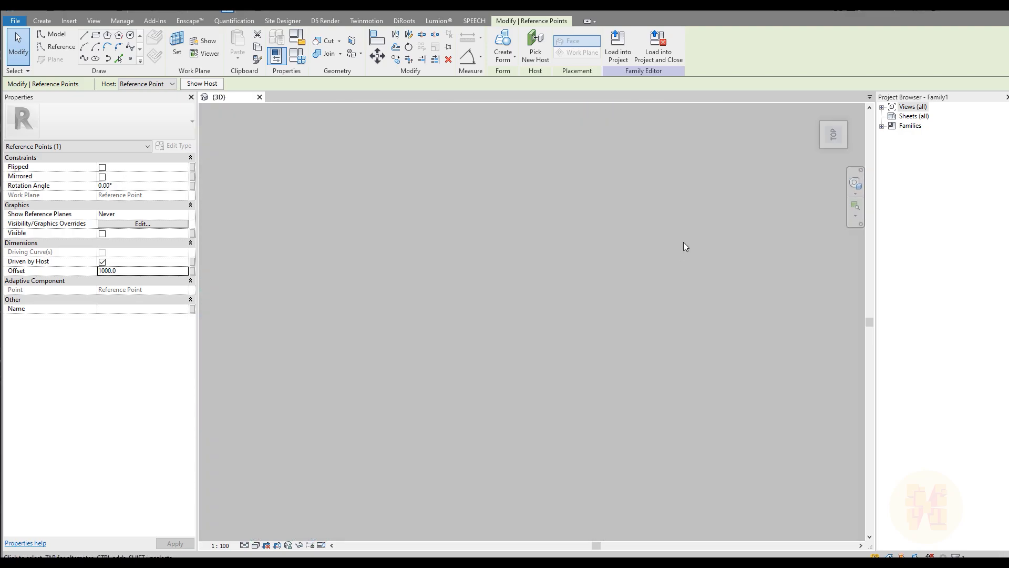
{"action": "middle_click_drag", "start_coordinate": [608, 288], "coordinate": [442, 288]}
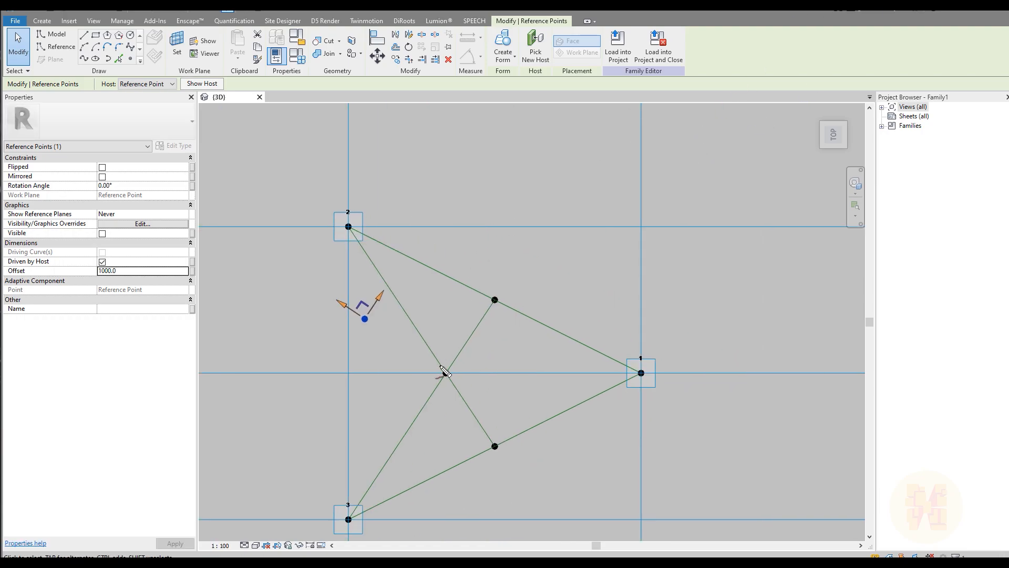
{"action": "mouse_move", "coordinate": [447, 364]}
{"action": "left_mouse_down"}
{"action": "mouse_move", "coordinate": [442, 205]}
{"action": "mouse_move", "coordinate": [452, 237]}
{"action": "left_mouse_up"}
{"action": "mouse_move", "coordinate": [448, 383]}
{"action": "left_mouse_down"}
{"action": "mouse_move", "coordinate": [450, 498]}
{"action": "mouse_move", "coordinate": [439, 504]}
{"action": "mouse_move", "coordinate": [457, 494]}
{"action": "left_mouse_up"}
{"action": "mouse_move", "coordinate": [415, 376]}
{"action": "left_mouse_down"}
{"action": "mouse_move", "coordinate": [431, 373]}
{"action": "mouse_move", "coordinate": [275, 377]}
{"action": "mouse_move", "coordinate": [292, 388]}
{"action": "mouse_move", "coordinate": [297, 365]}
{"action": "left_mouse_up"}
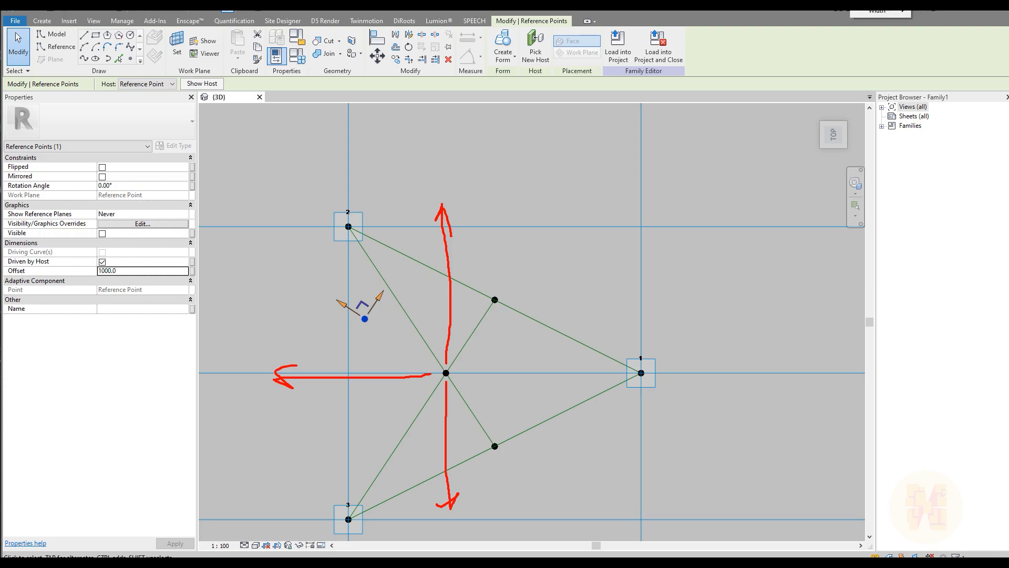
{"action": "left_click", "coordinate": [933, 12]}
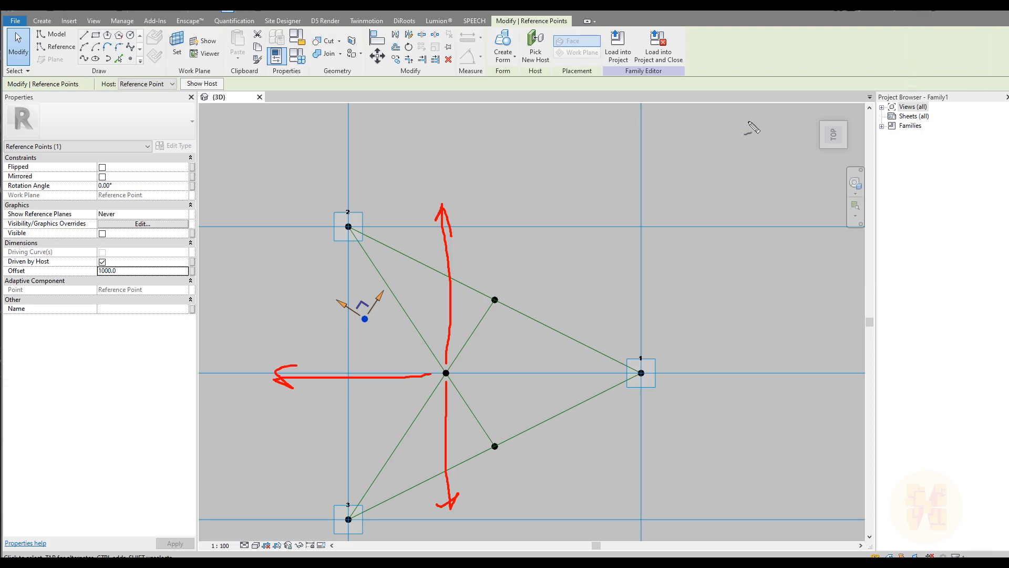
{"action": "mouse_move", "coordinate": [440, 367]}
{"action": "left_mouse_down"}
{"action": "mouse_move", "coordinate": [383, 345]}
{"action": "mouse_move", "coordinate": [332, 342]}
{"action": "mouse_move", "coordinate": [290, 345]}
{"action": "mouse_move", "coordinate": [260, 365]}
{"action": "mouse_move", "coordinate": [265, 347]}
{"action": "left_mouse_up"}
{"action": "mouse_move", "coordinate": [458, 364]}
{"action": "left_mouse_down"}
{"action": "mouse_move", "coordinate": [494, 323]}
{"action": "mouse_move", "coordinate": [484, 248]}
{"action": "mouse_move", "coordinate": [460, 216]}
{"action": "mouse_move", "coordinate": [473, 202]}
{"action": "left_mouse_up"}
{"action": "mouse_move", "coordinate": [465, 353]}
{"action": "left_mouse_down"}
{"action": "mouse_move", "coordinate": [467, 237]}
{"action": "mouse_move", "coordinate": [463, 249]}
{"action": "mouse_move", "coordinate": [483, 256]}
{"action": "left_mouse_up"}
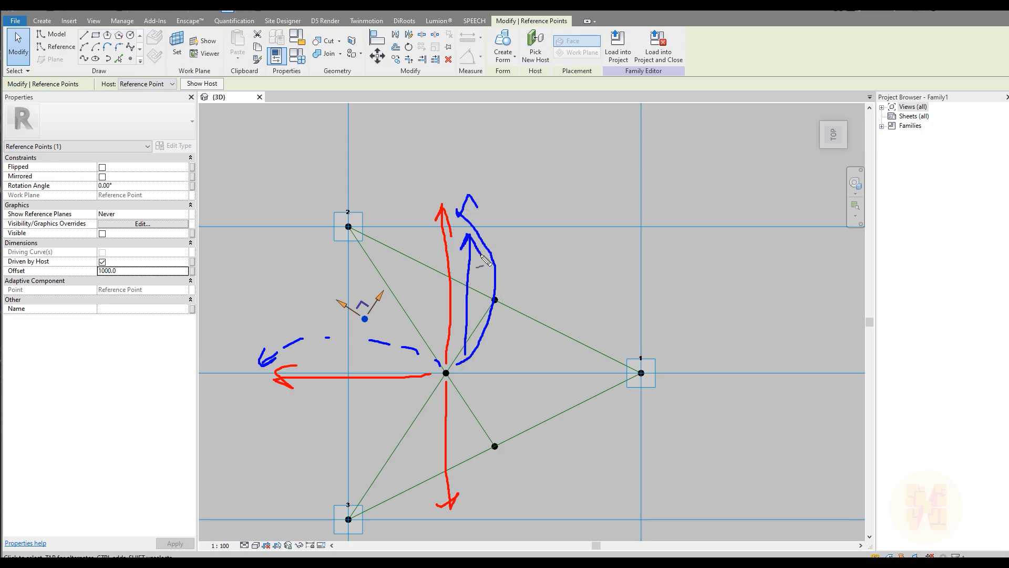
{"action": "key", "text": "e"}
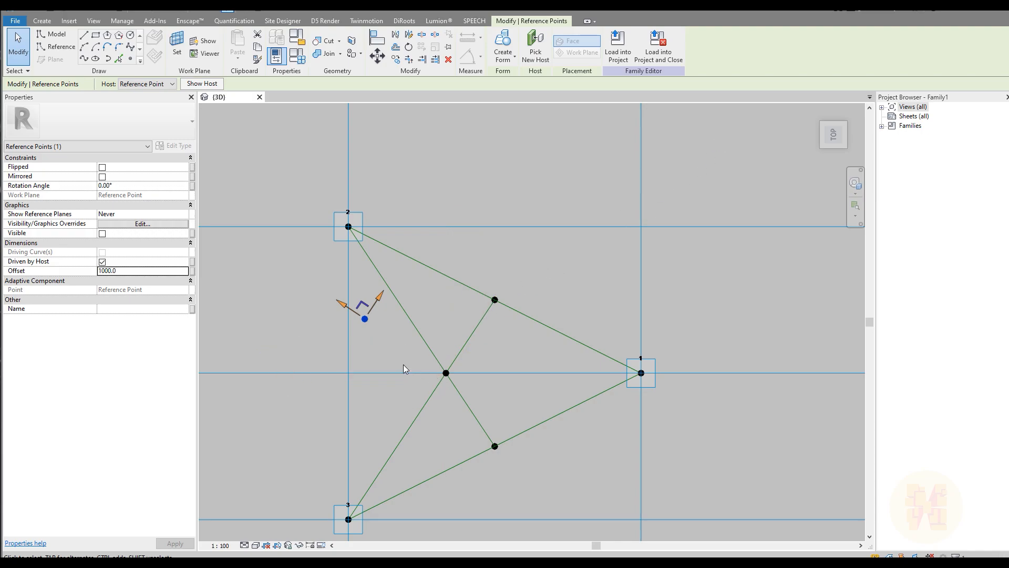
Select the offset reference point and frame the triangle in a centred Top view.
{"action": "middle_click_drag", "start_coordinate": [411, 407], "coordinate": [472, 318], "text": "shift"}
{"action": "left_click", "coordinate": [463, 318]}
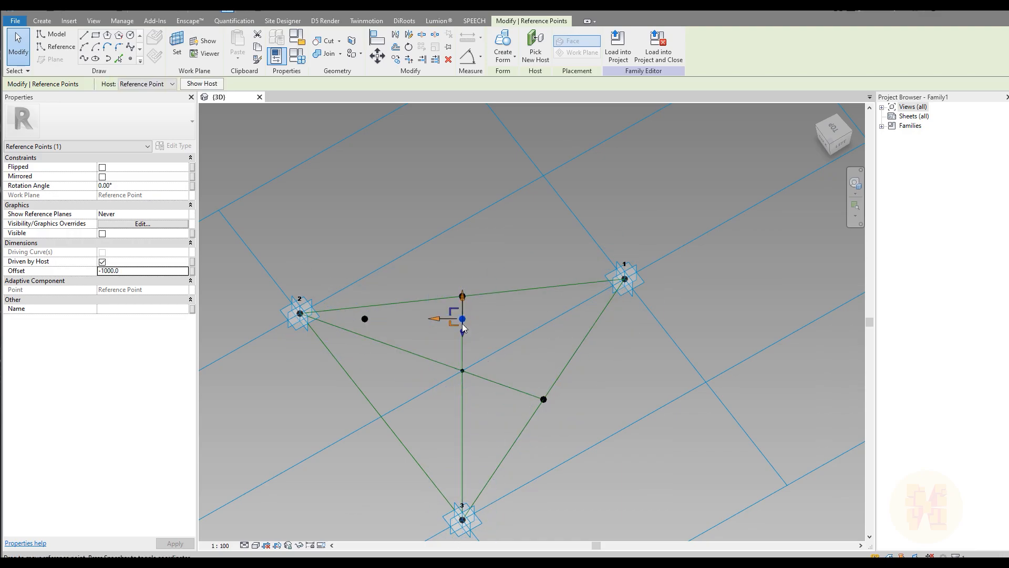
{"action": "middle_click_drag", "start_coordinate": [471, 336], "coordinate": [500, 300], "text": "shift"}
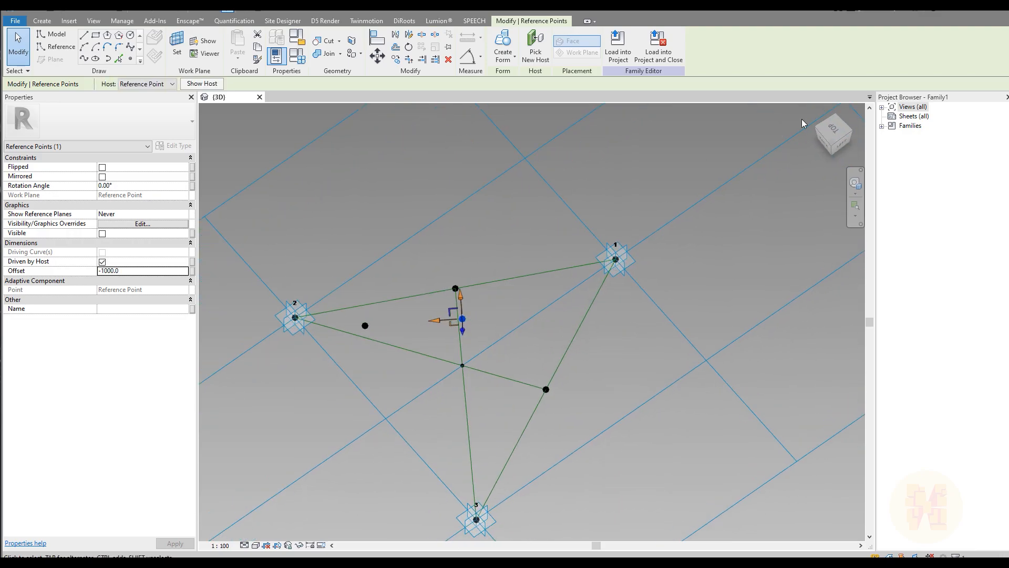
{"action": "left_click", "coordinate": [836, 131]}
{"action": "middle_click_drag", "start_coordinate": [327, 266], "coordinate": [478, 266]}
{"action": "scroll", "coordinate": [628, 263], "scroll_direction": "up", "scroll_amount": 4}
Rotate the point 56.31° about the triangle's centre so it sits over the upper edge.
{"action": "left_click", "coordinate": [409, 47]}
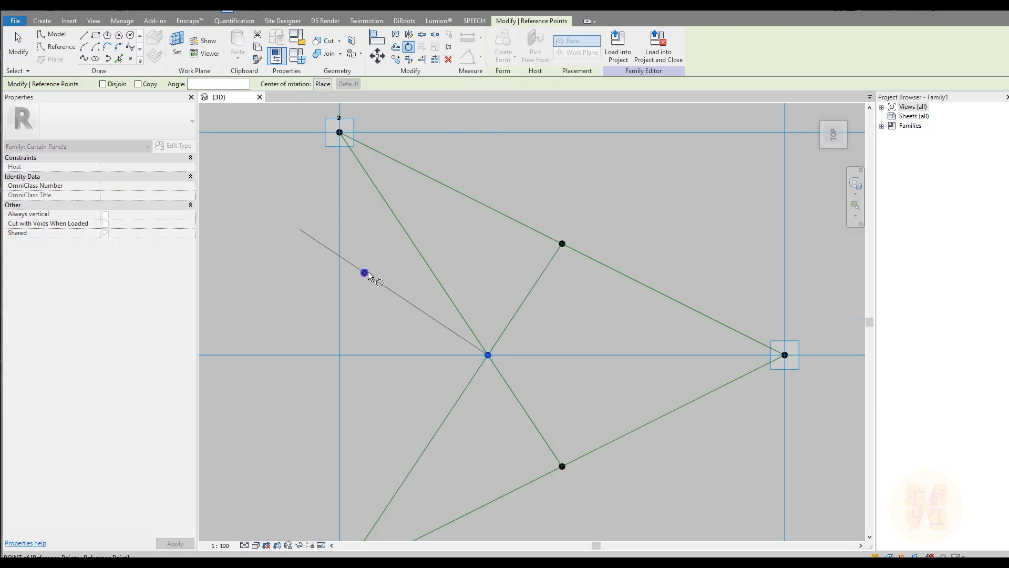
{"action": "left_click", "coordinate": [365, 273]}
{"action": "left_click", "coordinate": [491, 254]}
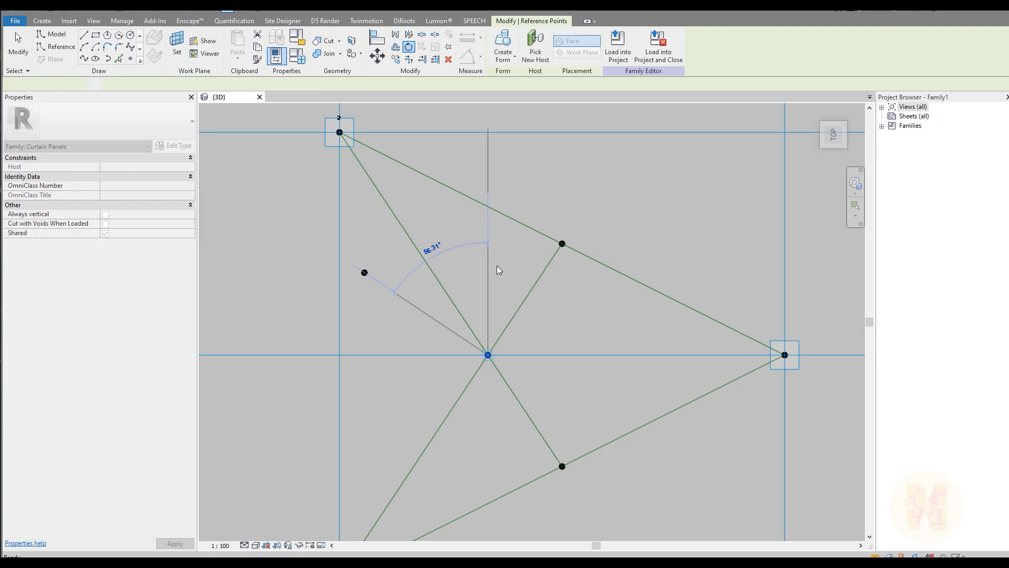
{"action": "key", "text": "Escape"}
{"action": "middle_click_drag", "start_coordinate": [484, 366], "coordinate": [513, 318], "text": "shift"}
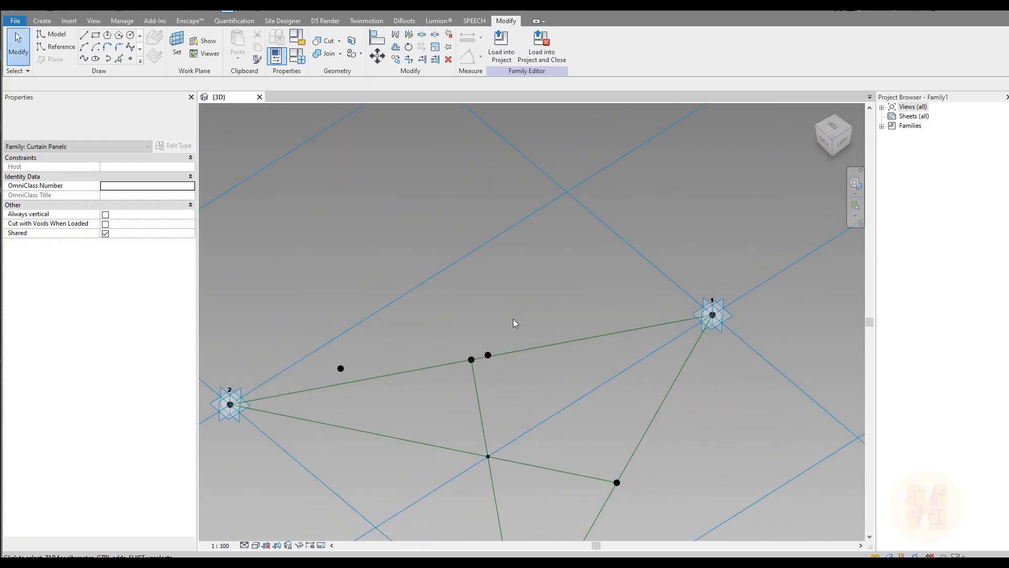
Enter 56.31 as the rotated reference point's Rotation Angle in Properties.
{"action": "left_click", "coordinate": [488, 356]}
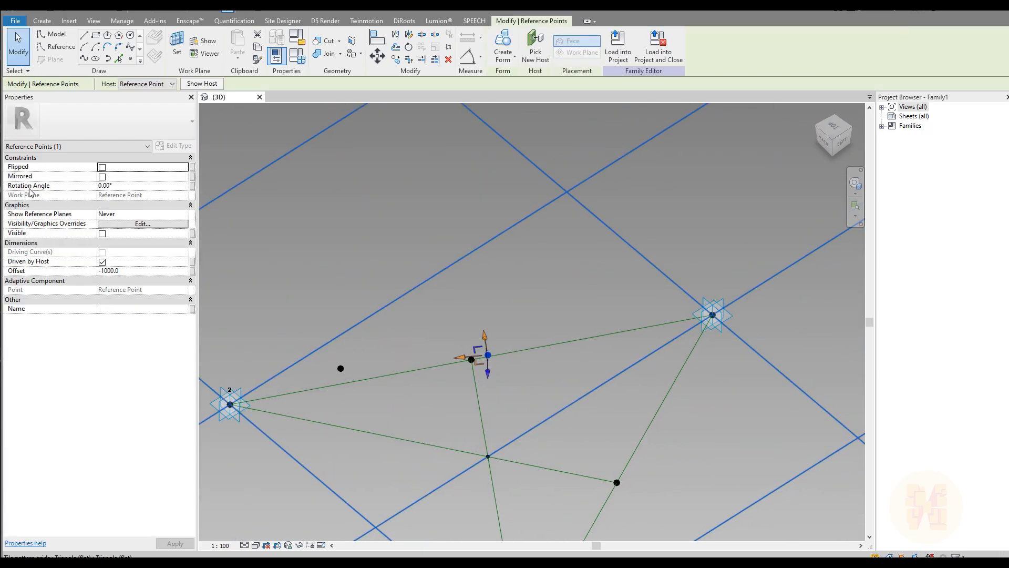
{"action": "left_click", "coordinate": [119, 186]}
{"action": "type", "text": "56.31"}
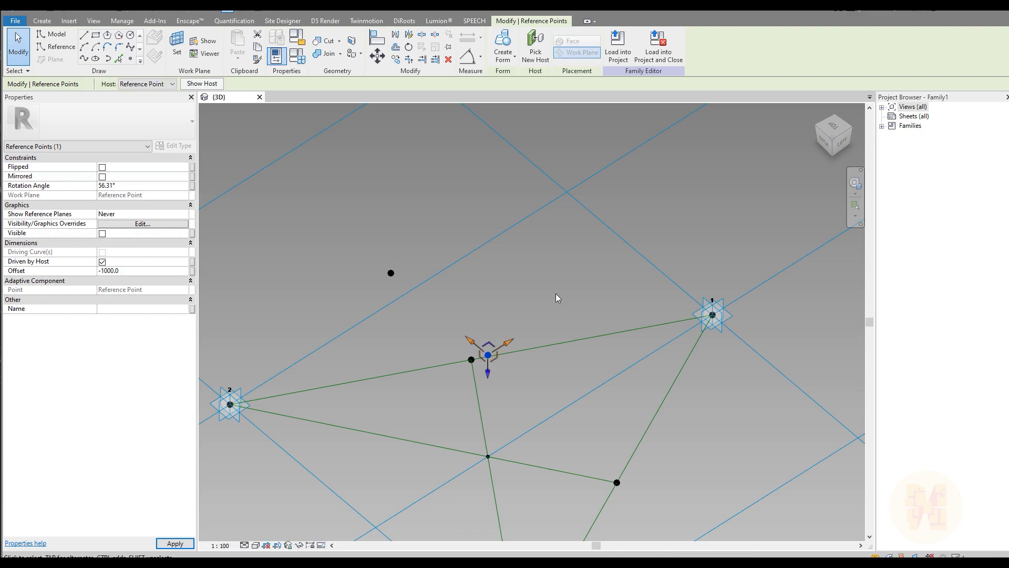
{"action": "middle_click_drag", "start_coordinate": [534, 273], "coordinate": [436, 304], "text": "shift"}
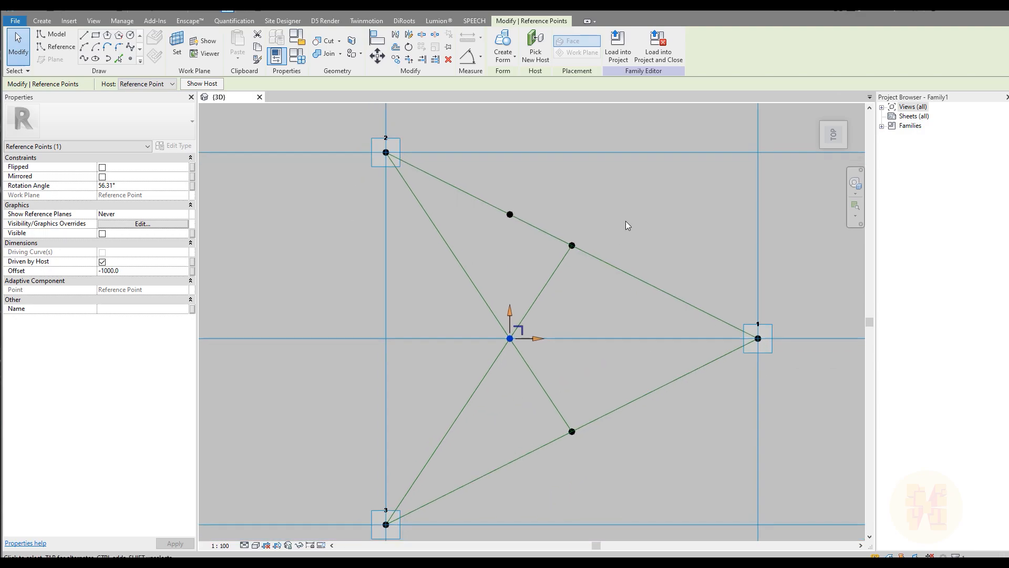
{"action": "left_click", "coordinate": [642, 184]}
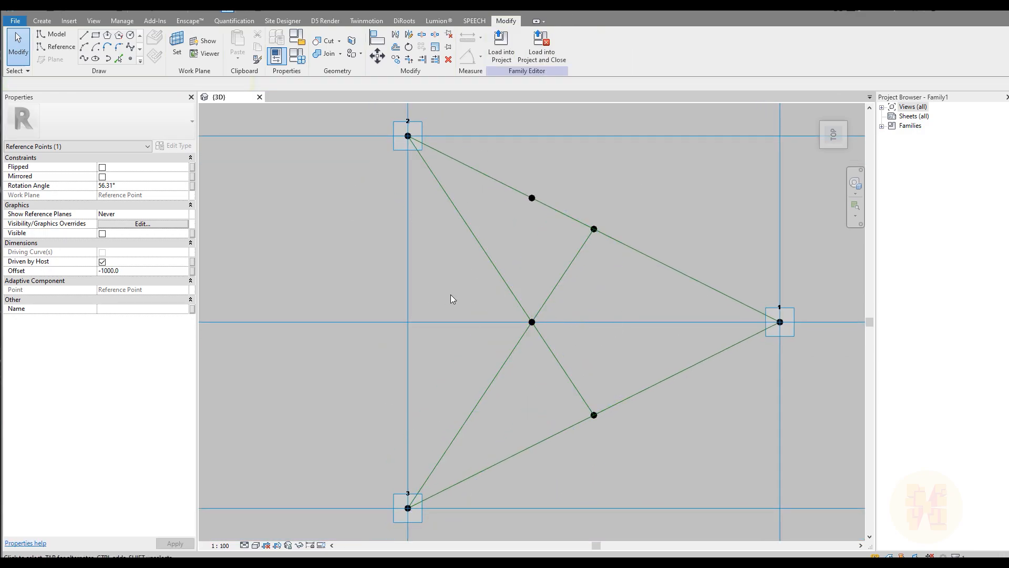
{"action": "left_click", "coordinate": [498, 318]}
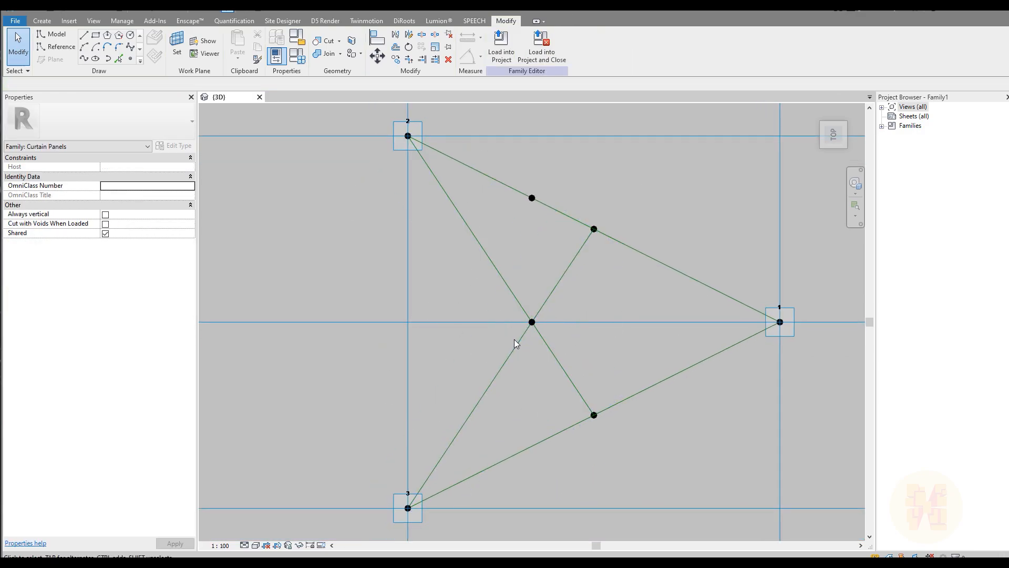
{"action": "middle_click_drag", "start_coordinate": [530, 328], "coordinate": [430, 342]}
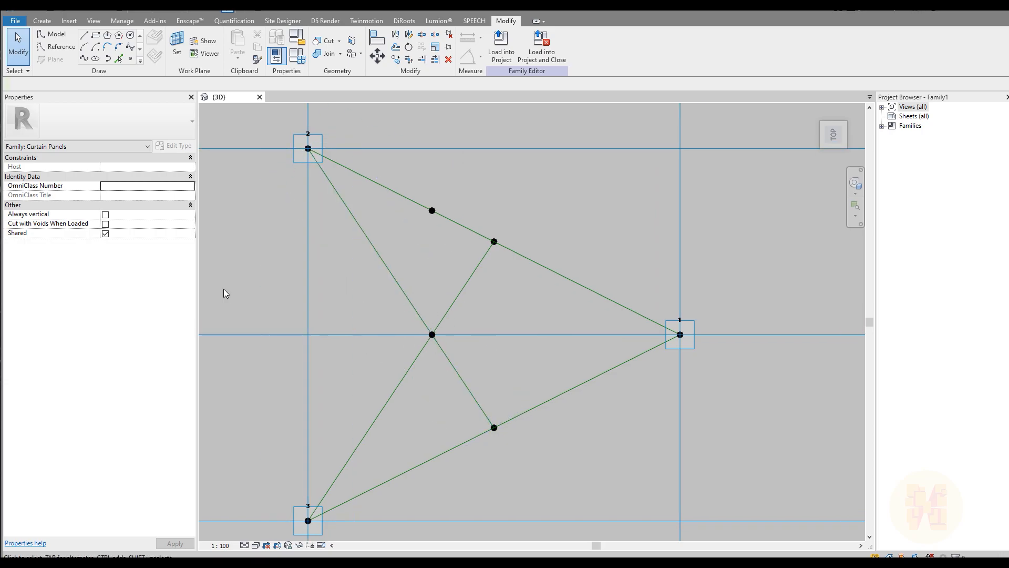
{"action": "middle_click_drag", "start_coordinate": [405, 350], "coordinate": [587, 214], "text": "shift"}
Host a new point on the raised reference point's work plane and give it a negative Offset.
{"action": "scroll", "coordinate": [452, 393], "scroll_direction": "up", "scroll_amount": 1}
{"action": "middle_click_drag", "start_coordinate": [454, 387], "coordinate": [449, 335]}
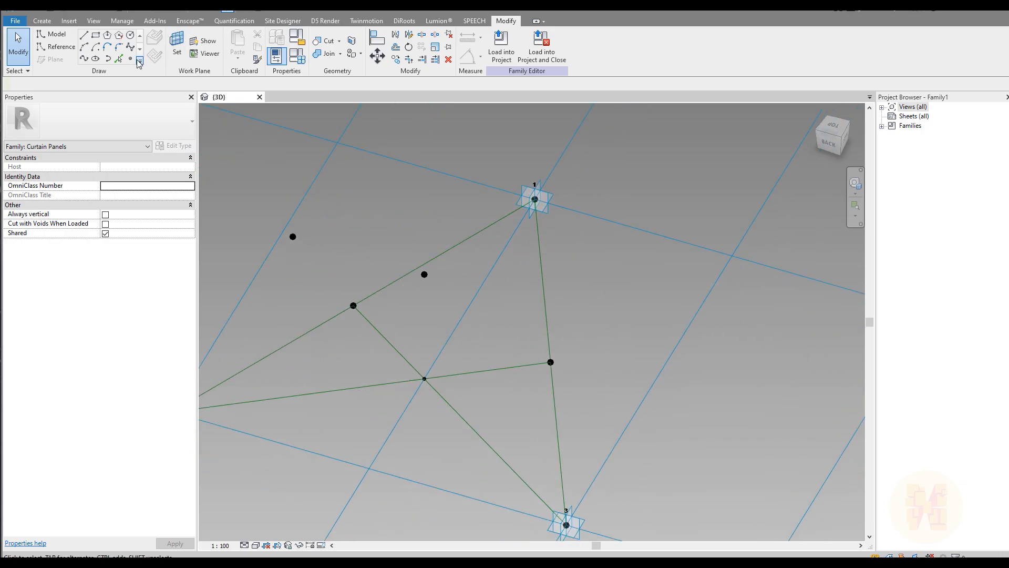
{"action": "left_click", "coordinate": [177, 46]}
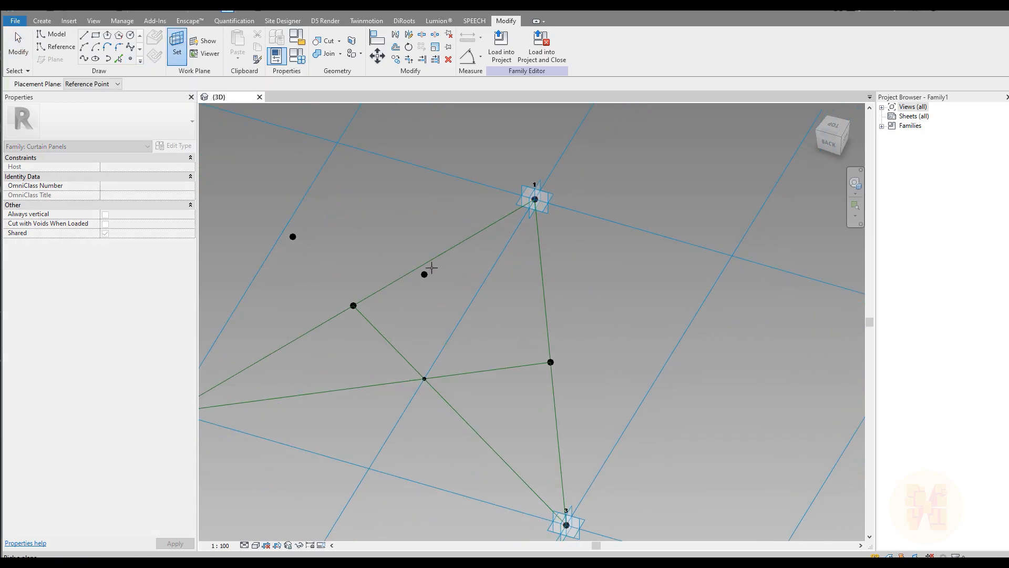
{"action": "left_click", "coordinate": [425, 274]}
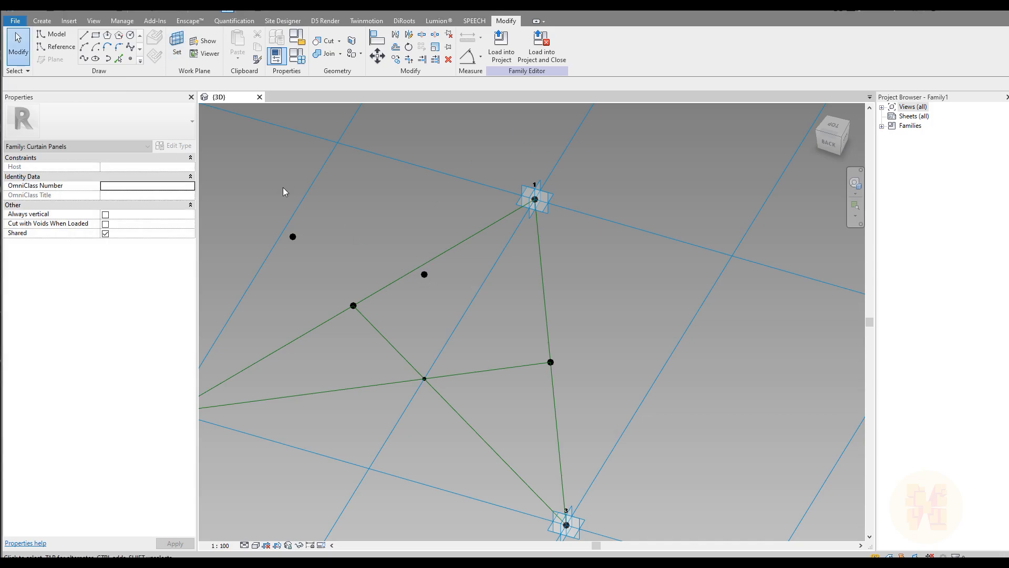
{"action": "left_click", "coordinate": [131, 59]}
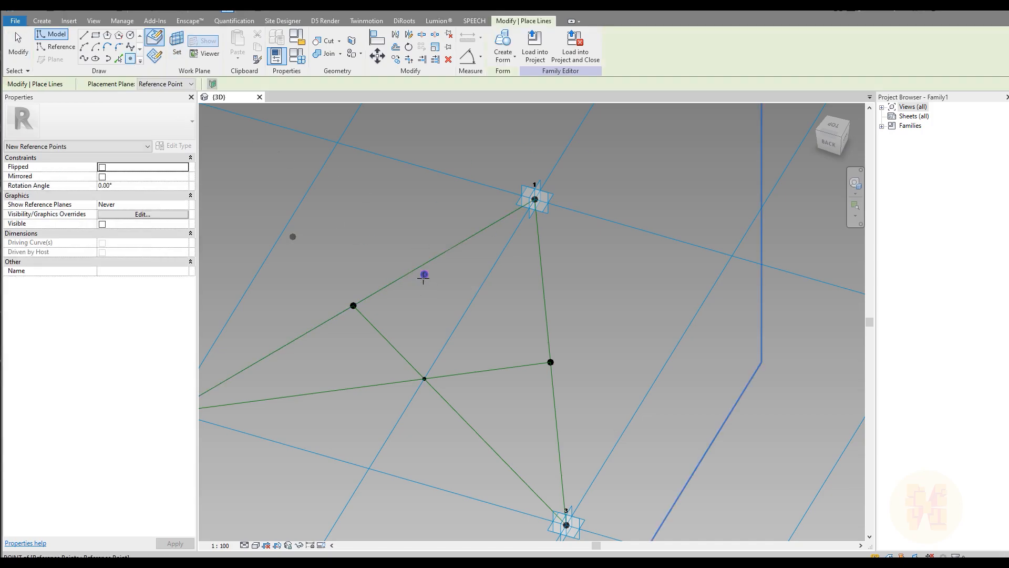
{"action": "left_click", "coordinate": [424, 274]}
{"action": "key", "text": "Return"}
{"action": "key", "text": "Escape"}
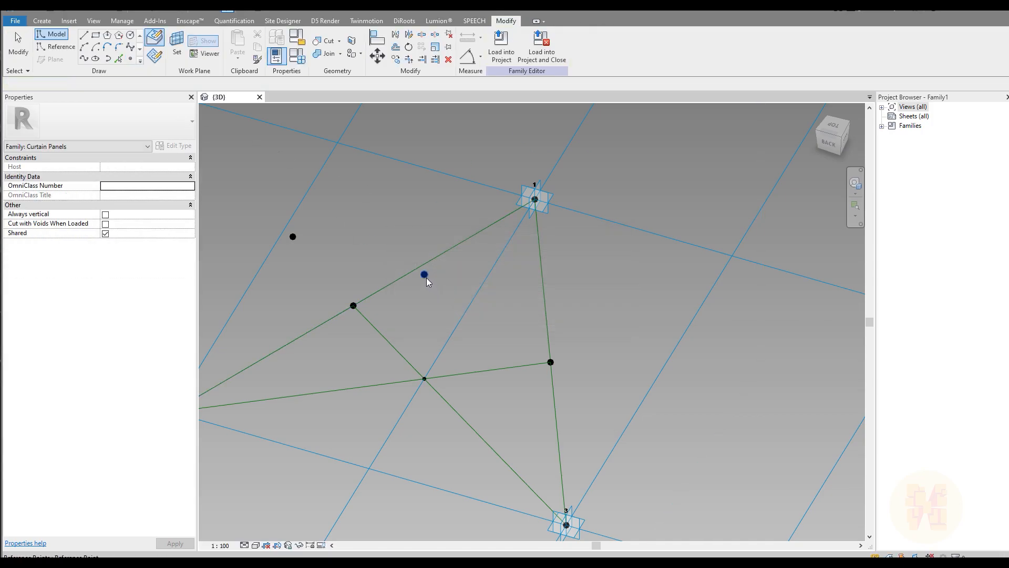
{"action": "left_click", "coordinate": [425, 274]}
{"action": "left_click", "coordinate": [137, 273]}
{"action": "type", "text": "-1000.0"}
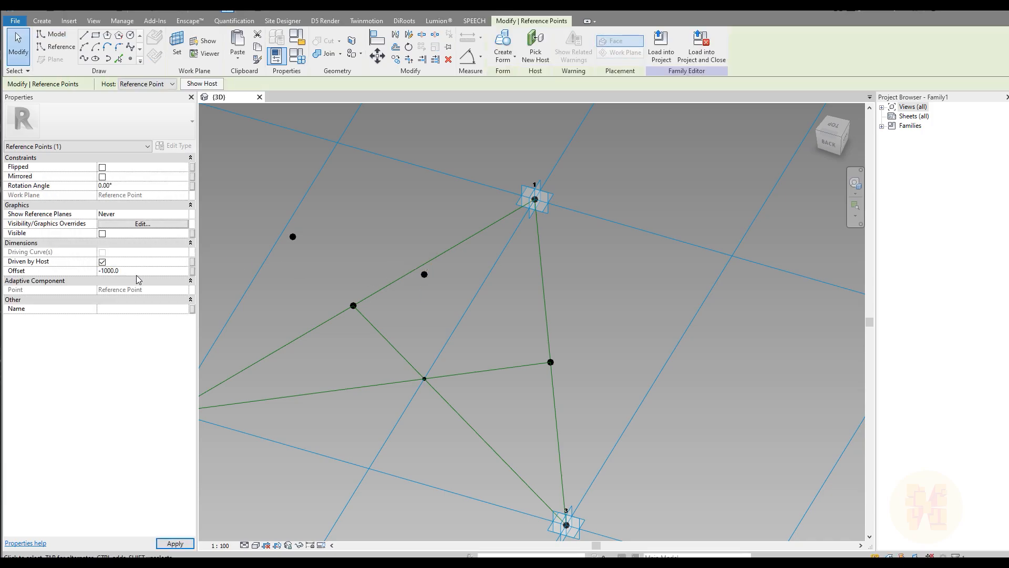
{"action": "left_click", "coordinate": [597, 377]}
Place another point hosted on the same reference point's work plane.
{"action": "left_click", "coordinate": [131, 59]}
{"action": "left_click", "coordinate": [177, 45]}
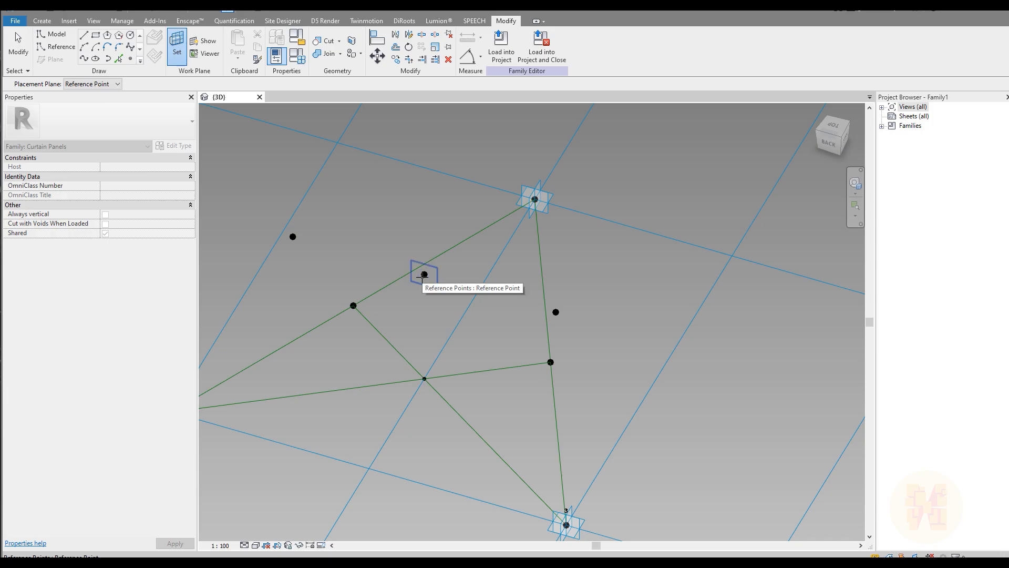
{"action": "left_click", "coordinate": [424, 275]}
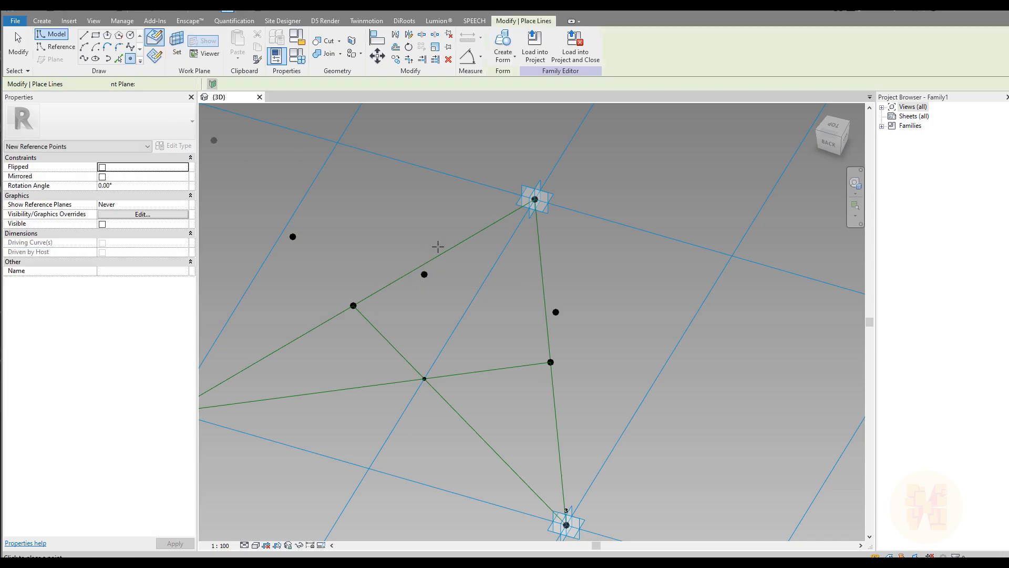
{"action": "left_click", "coordinate": [430, 274]}
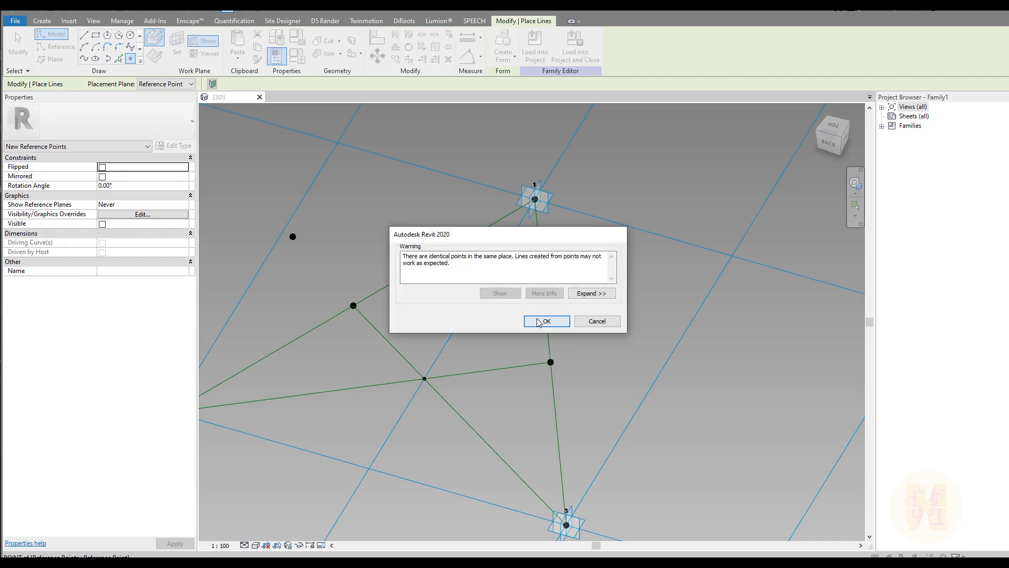
{"action": "left_click", "coordinate": [541, 319]}
{"action": "key", "text": "Escape"}
{"action": "key", "text": "Escape"}
Set the new hosted point's Offset to 1000, then change it to -1000.
{"action": "left_click", "coordinate": [424, 275]}
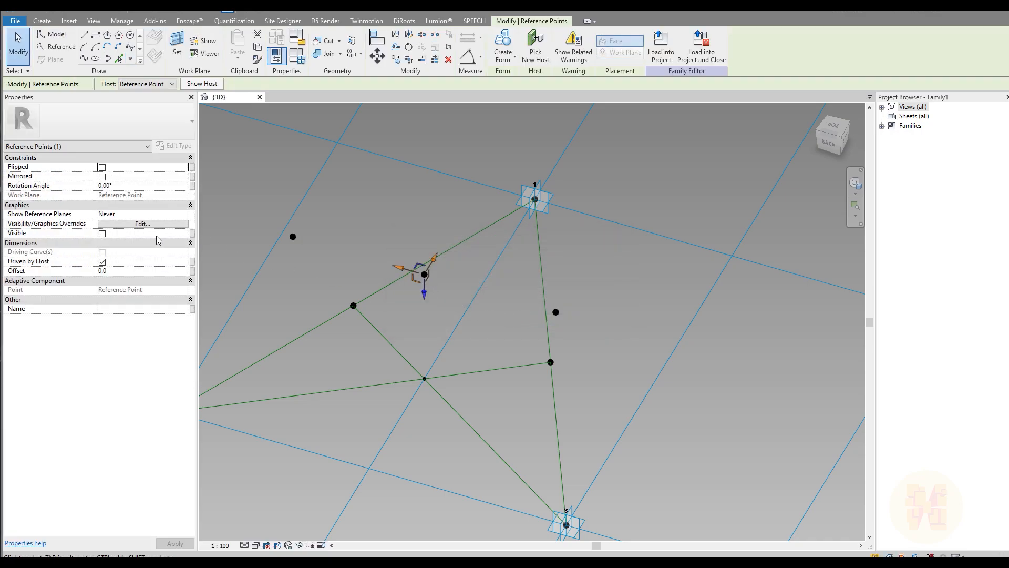
{"action": "left_click", "coordinate": [147, 270]}
{"action": "type", "text": "1000"}
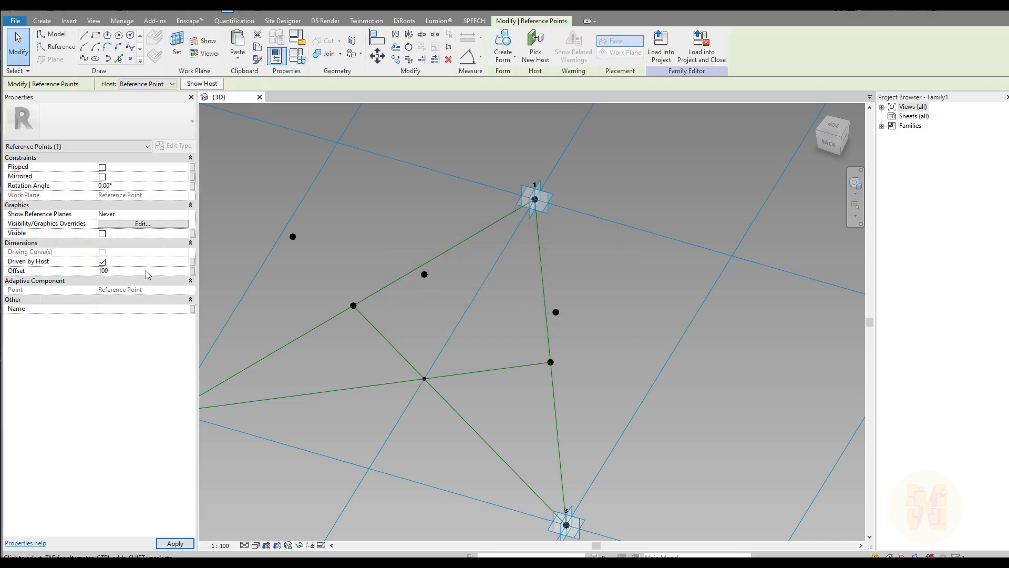
{"action": "key", "text": "Return"}
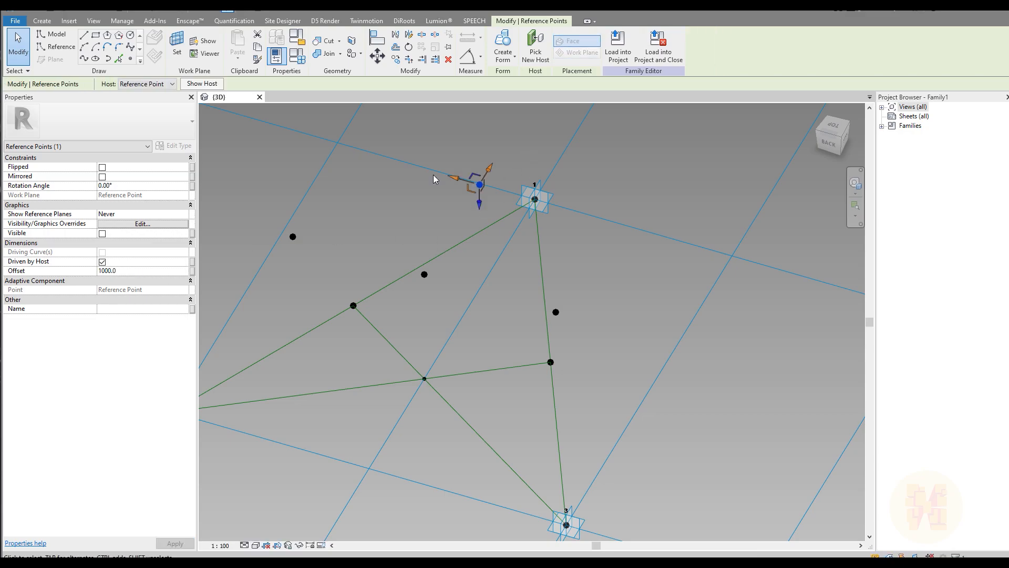
{"action": "left_click", "coordinate": [154, 271]}
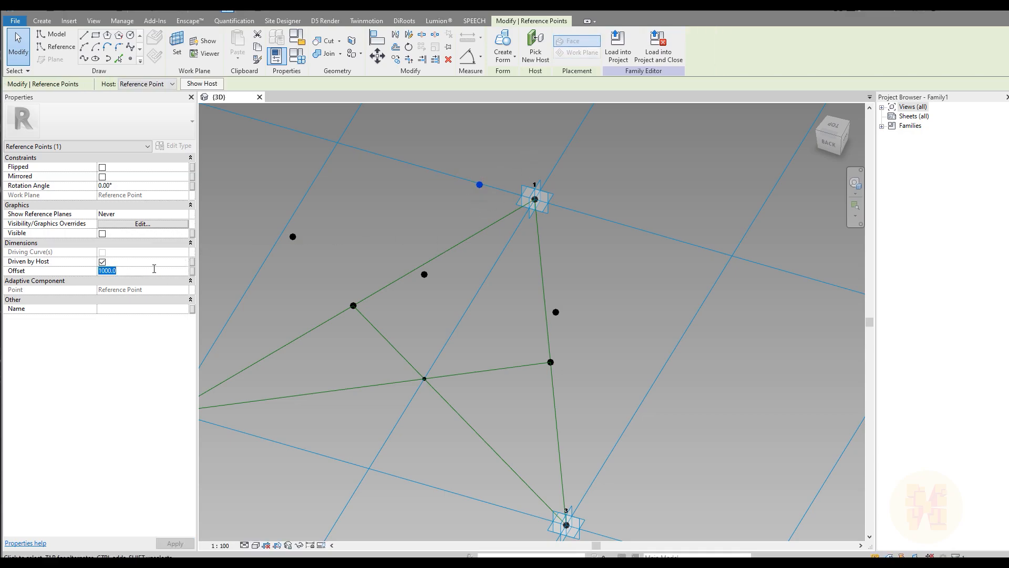
{"action": "type", "text": "-"}
{"action": "key", "text": "Return"}
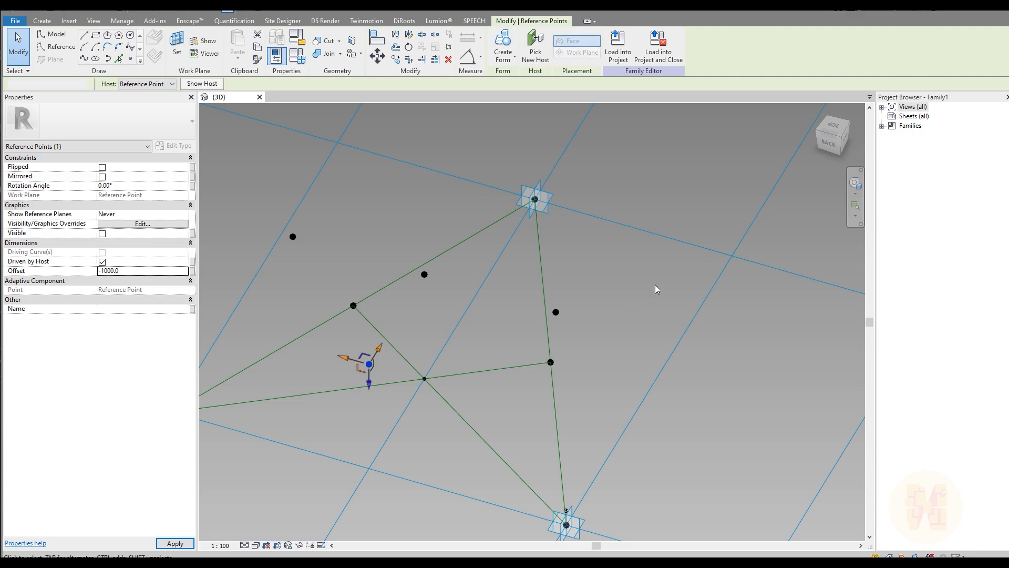
{"action": "left_click", "coordinate": [651, 287]}
{"action": "scroll", "coordinate": [659, 282], "scroll_direction": "down", "scroll_amount": 3}
{"action": "middle_click_drag", "start_coordinate": [670, 287], "coordinate": [491, 295], "text": "shift"}
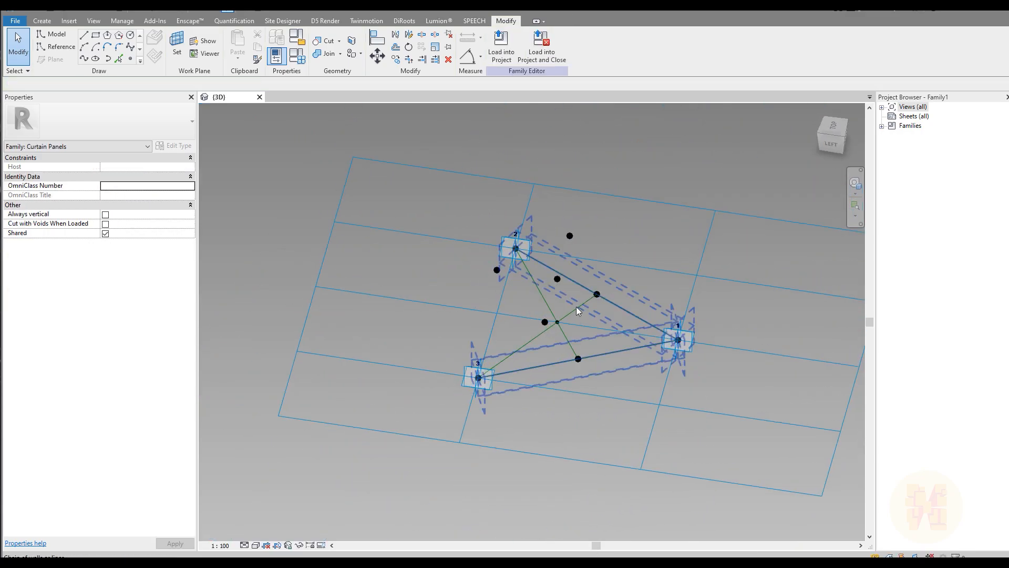
{"action": "middle_click_drag", "start_coordinate": [587, 404], "coordinate": [493, 417]}
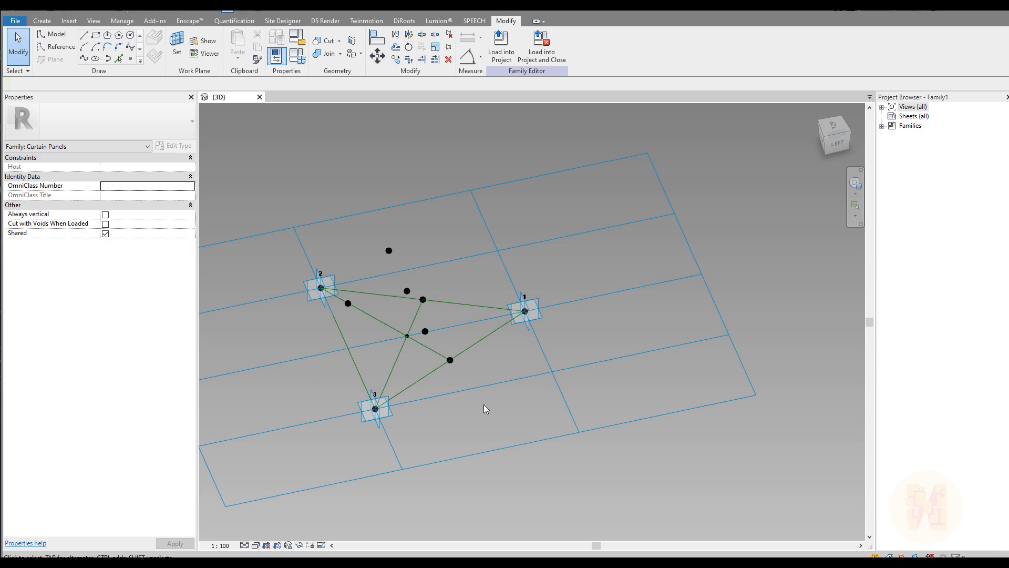
Create a new family from the Metric Generic Model Adaptive template.
{"action": "left_click", "coordinate": [14, 23]}
{"action": "mouse_move", "coordinate": [67, 61]}
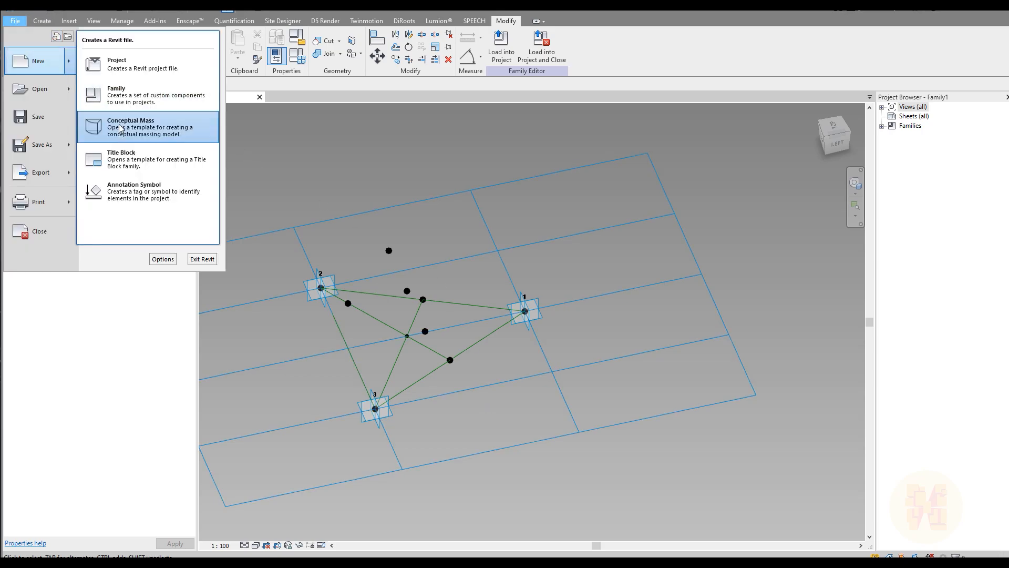
{"action": "left_click", "coordinate": [140, 102]}
{"action": "scroll", "coordinate": [322, 250], "scroll_direction": "down", "scroll_amount": 7}
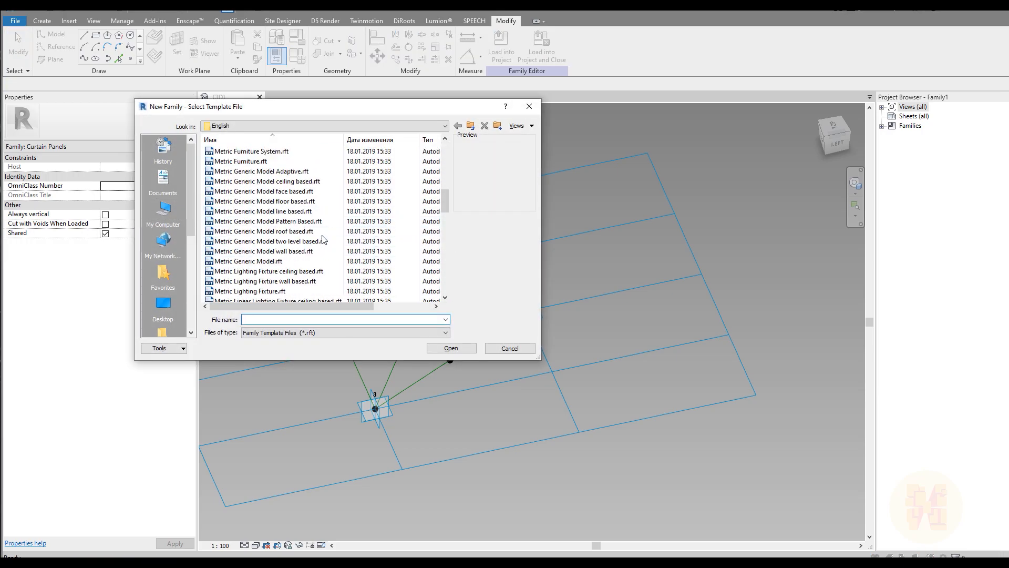
{"action": "scroll", "coordinate": [323, 238], "scroll_direction": "down", "scroll_amount": 5}
{"action": "scroll", "coordinate": [324, 238], "scroll_direction": "up", "scroll_amount": 3}
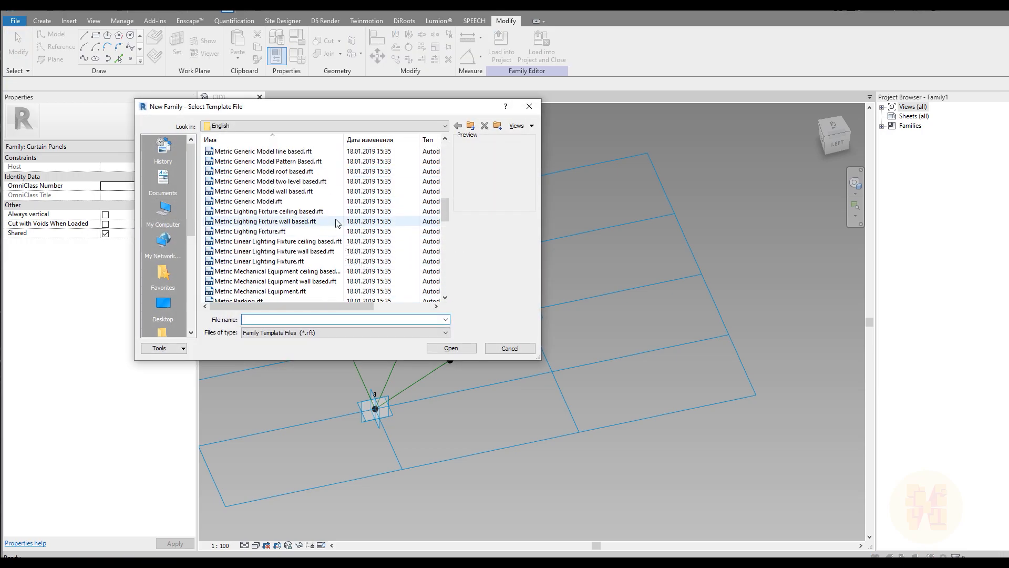
{"action": "scroll", "coordinate": [303, 247], "scroll_direction": "up", "scroll_amount": 2}
{"action": "left_click", "coordinate": [262, 172]}
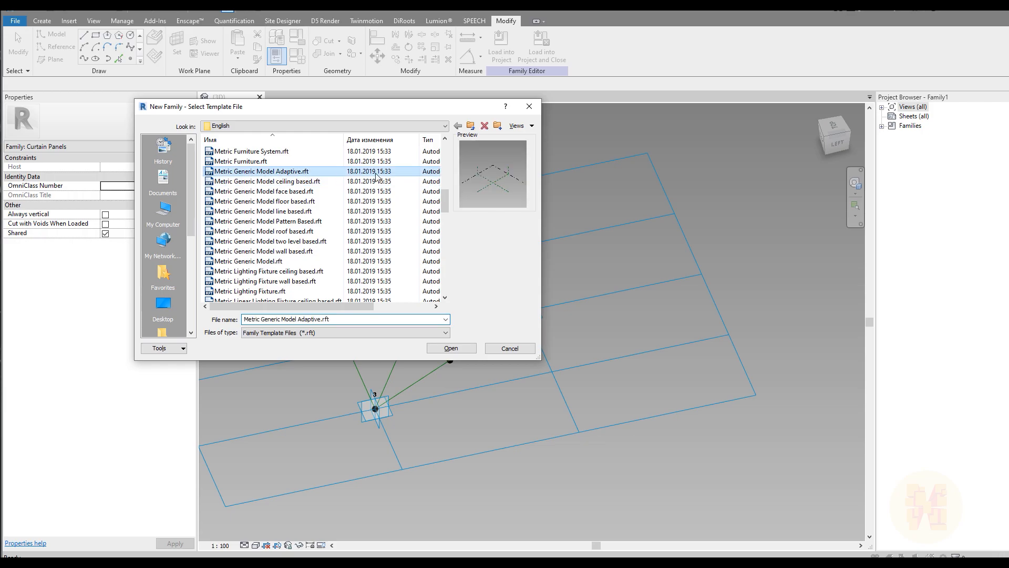
{"action": "left_click", "coordinate": [450, 347]}
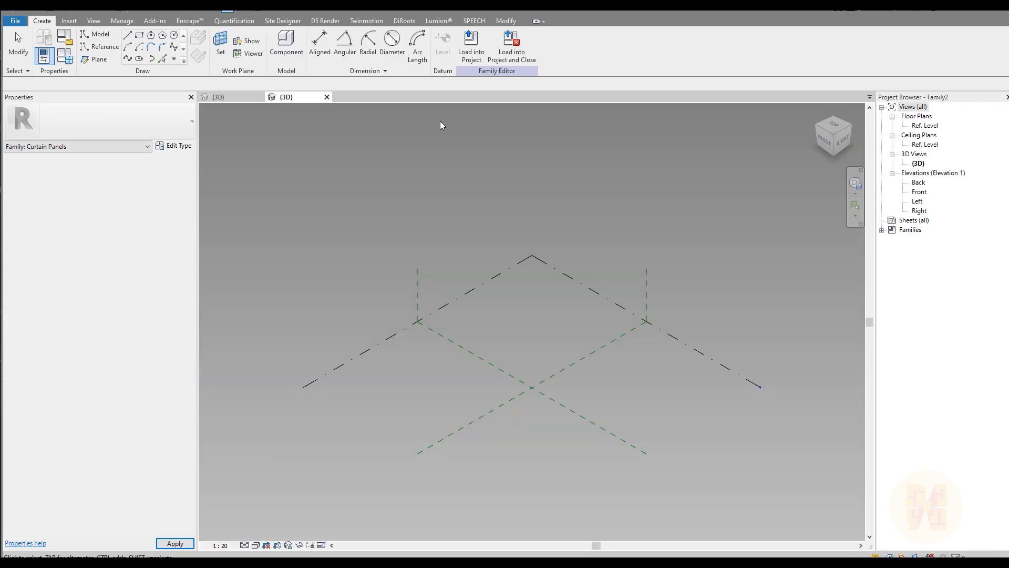
Place three reference points and make them adaptive points 1, 2 and 3.
{"action": "middle_click_drag", "start_coordinate": [552, 298], "coordinate": [411, 299]}
{"action": "left_click", "coordinate": [174, 58]}
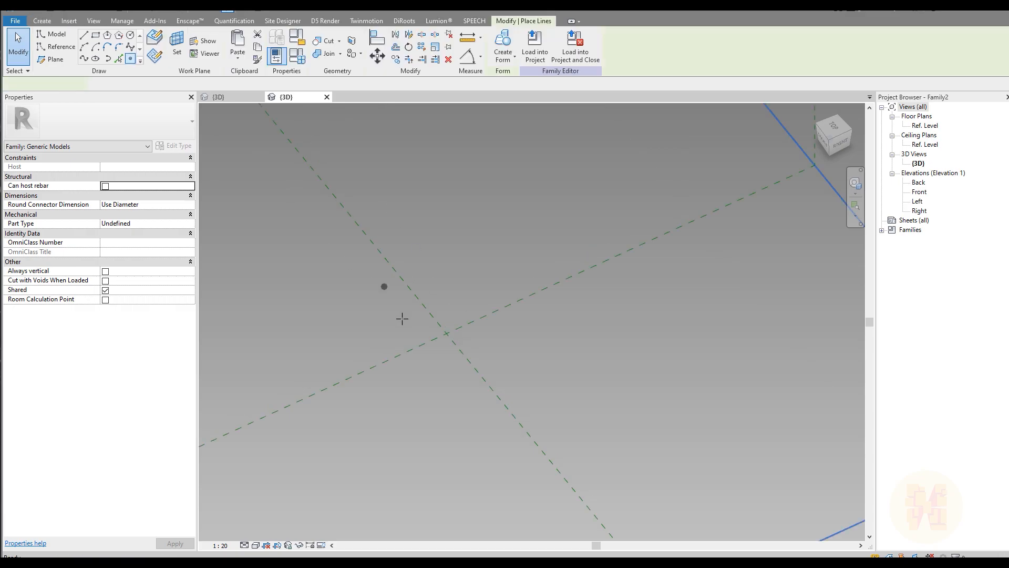
{"action": "left_click", "coordinate": [399, 379]}
{"action": "left_click", "coordinate": [419, 333]}
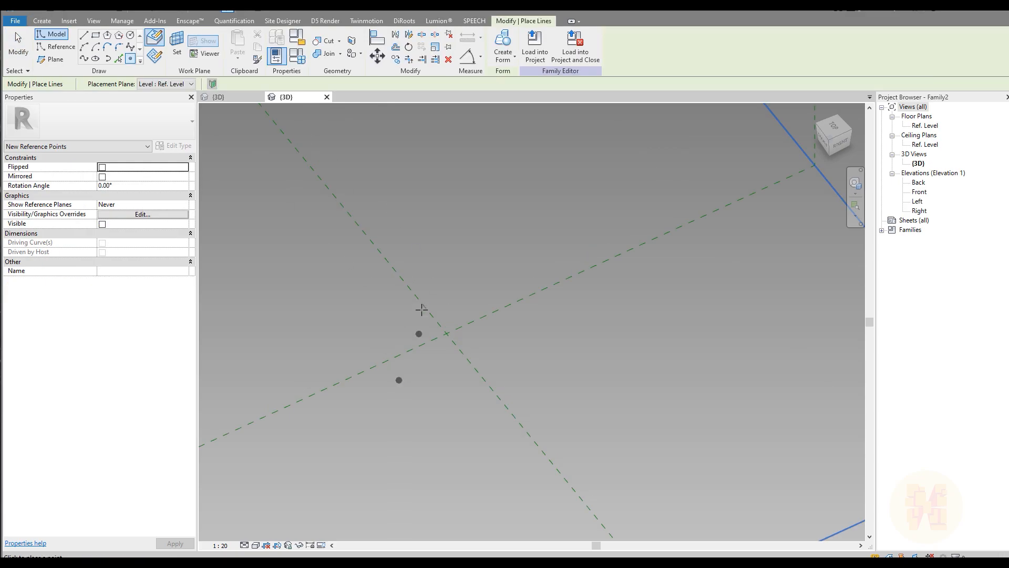
{"action": "left_click", "coordinate": [557, 324]}
{"action": "key", "text": "Escape"}
{"action": "left_click_drag", "start_coordinate": [313, 254], "coordinate": [660, 440]}
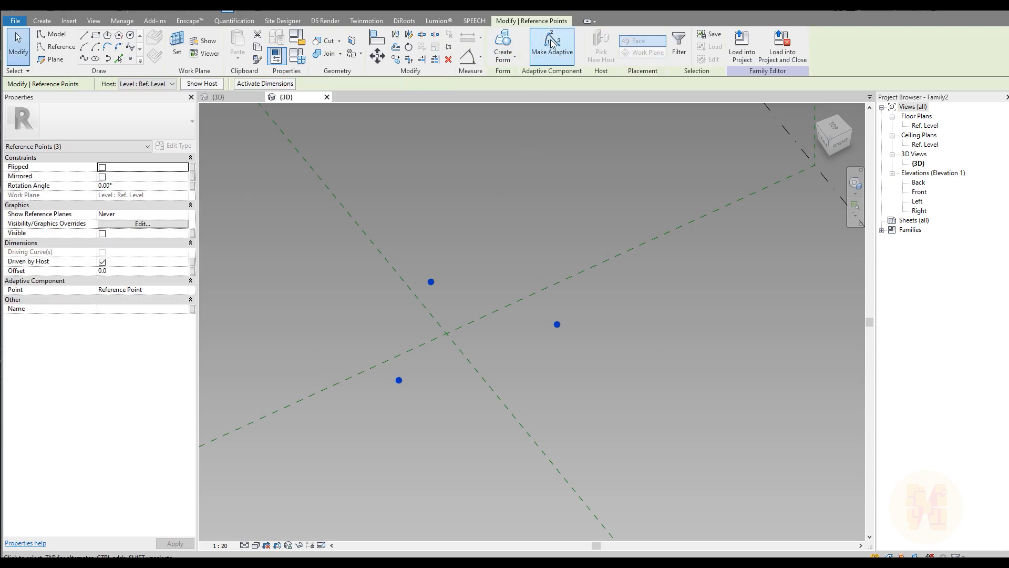
{"action": "left_click", "coordinate": [559, 59]}
{"action": "key", "text": "Escape"}
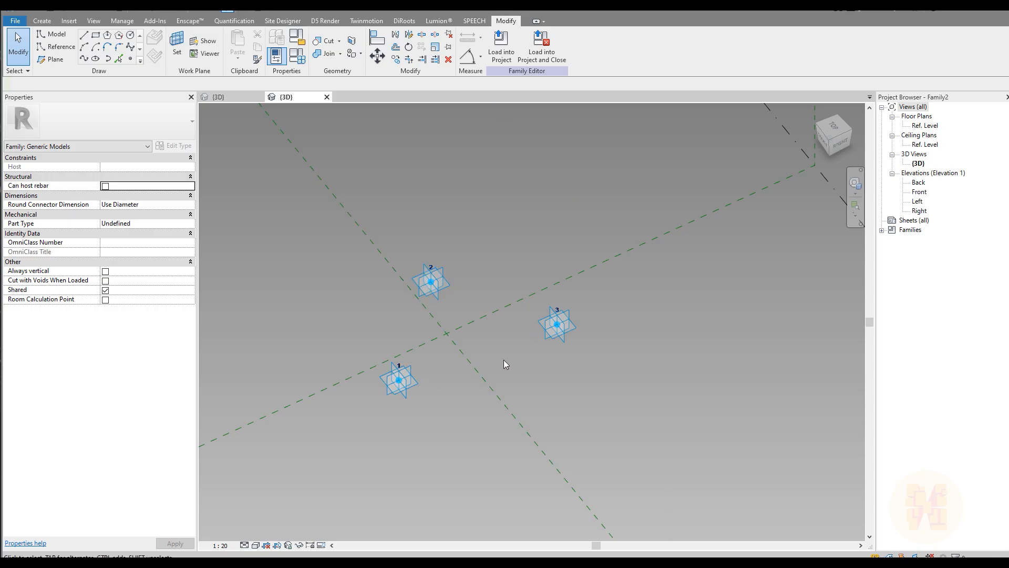
{"action": "scroll", "coordinate": [507, 361], "scroll_direction": "up", "scroll_amount": 2}
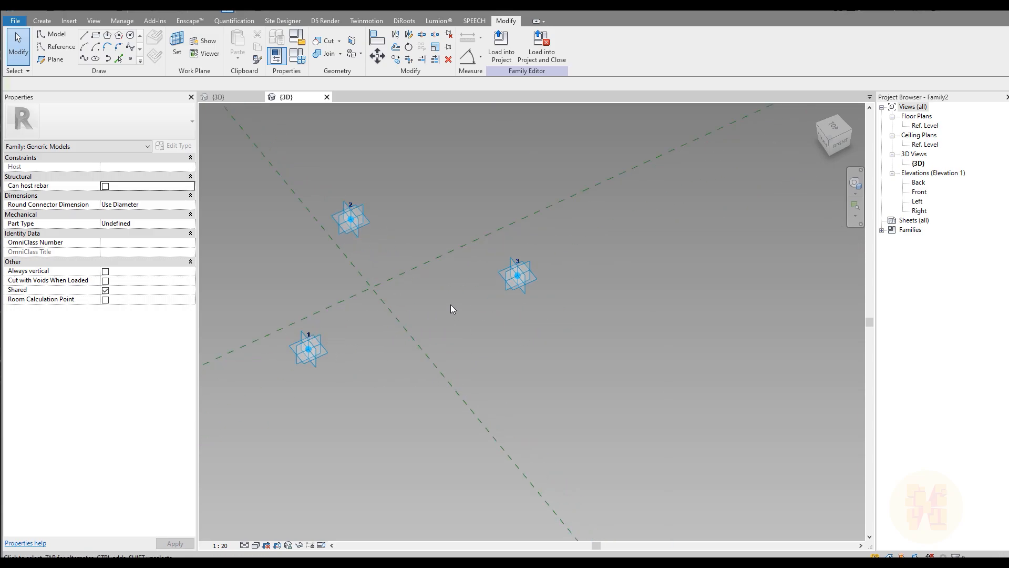
Draw a closed chain of reference lines through adaptive points 1, 2 and 3.
{"action": "left_click", "coordinate": [55, 46]}
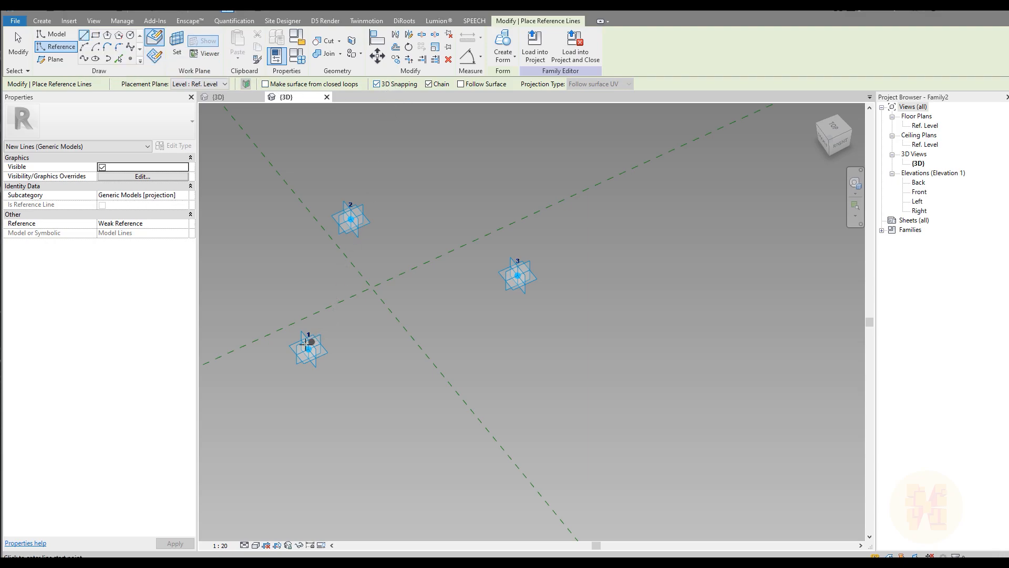
{"action": "left_click", "coordinate": [318, 325]}
{"action": "left_click", "coordinate": [348, 220]}
{"action": "left_click", "coordinate": [547, 320]}
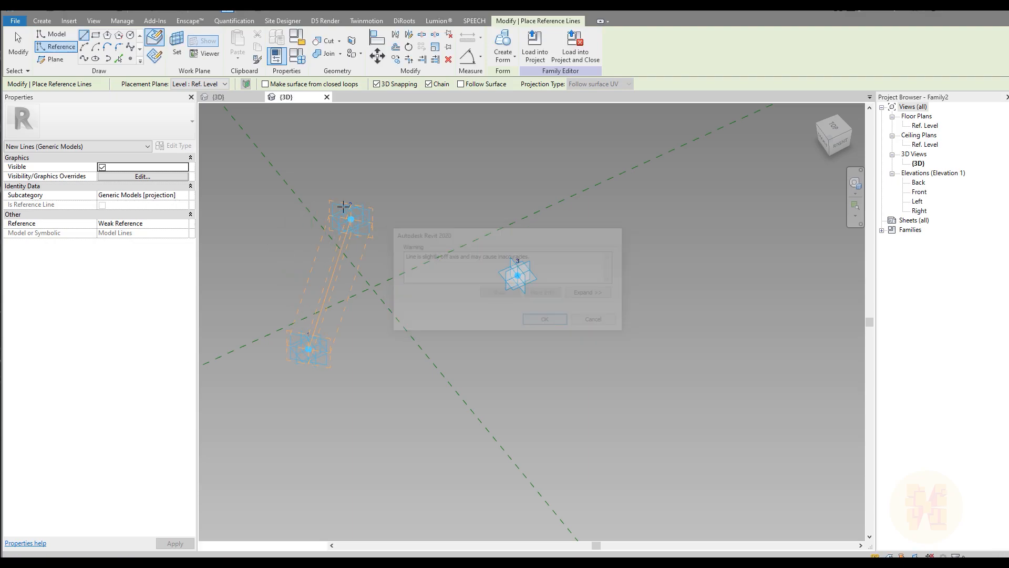
{"action": "left_click", "coordinate": [351, 220]}
{"action": "left_click", "coordinate": [517, 275]}
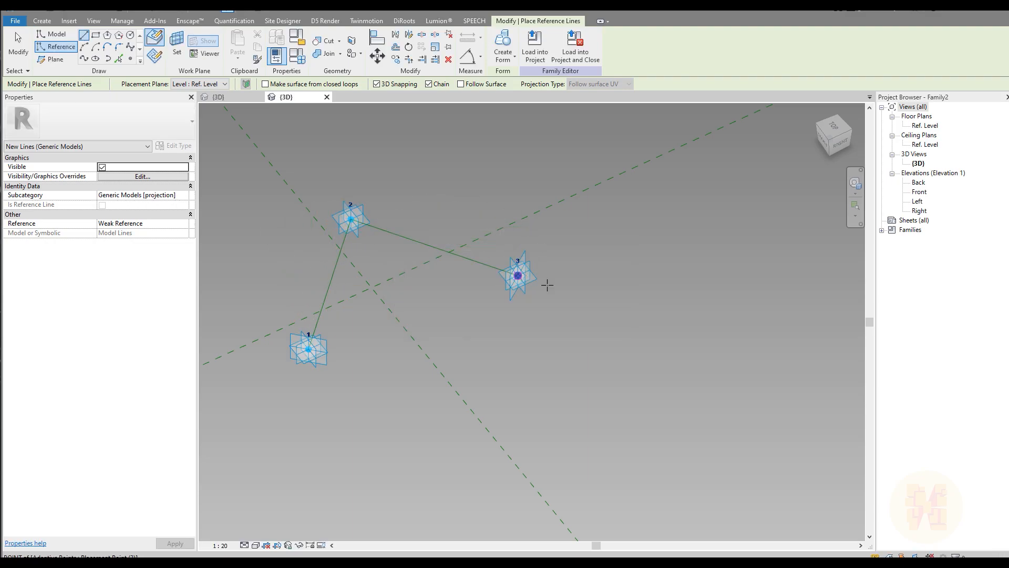
{"action": "left_click", "coordinate": [310, 348]}
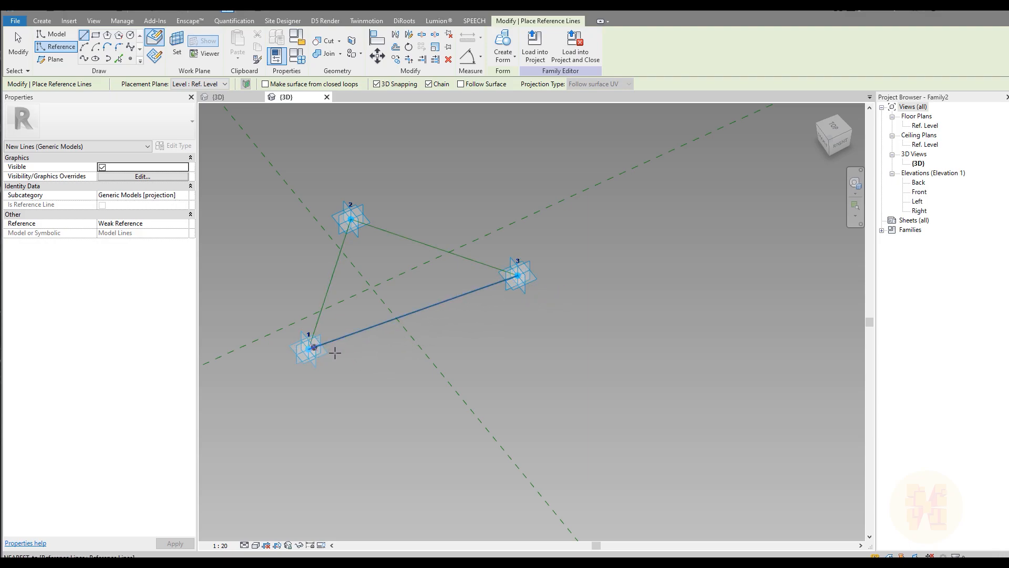
{"action": "key", "text": "Escape"}
{"action": "key", "text": "Escape"}
{"action": "middle_click_drag", "start_coordinate": [380, 318], "coordinate": [425, 320]}
Turn the triangle loop into a flat surface and load Family2 into Family1.
{"action": "key", "text": "Tab"}
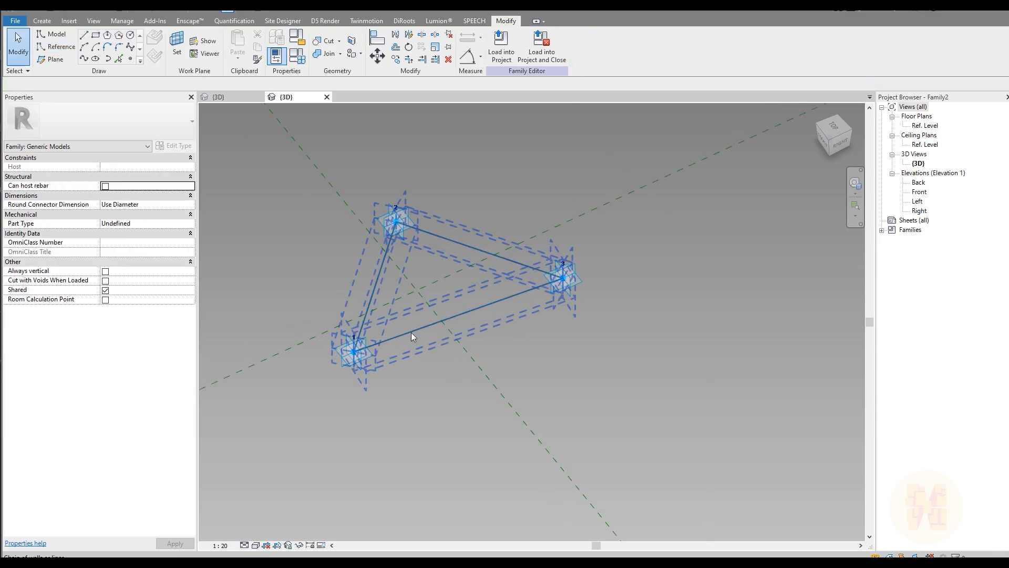
{"action": "left_click", "coordinate": [362, 267]}
{"action": "middle_click_drag", "start_coordinate": [548, 310], "coordinate": [508, 283], "text": "shift"}
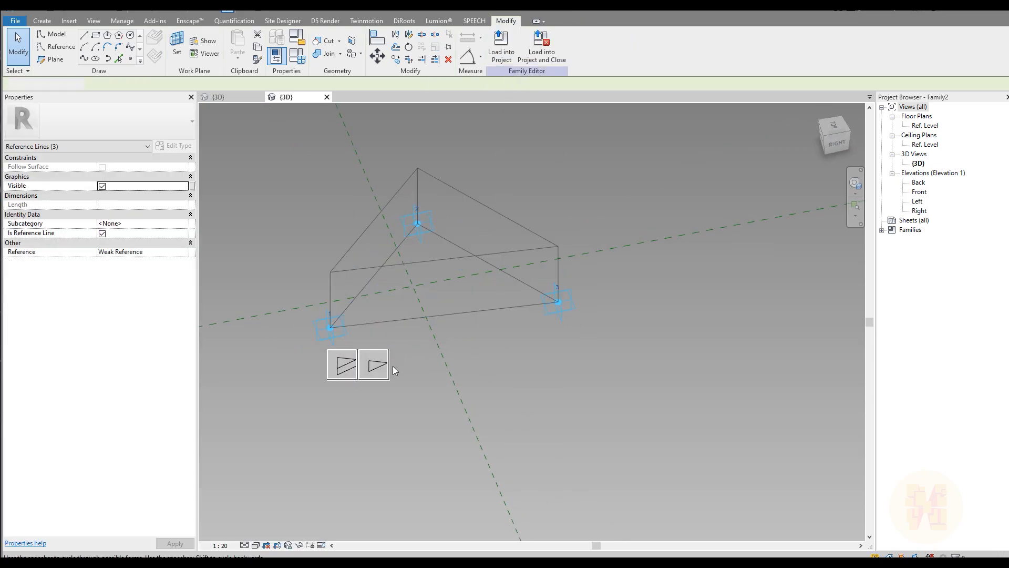
{"action": "left_click", "coordinate": [379, 362]}
{"action": "middle_click_drag", "start_coordinate": [444, 348], "coordinate": [520, 298], "text": "shift"}
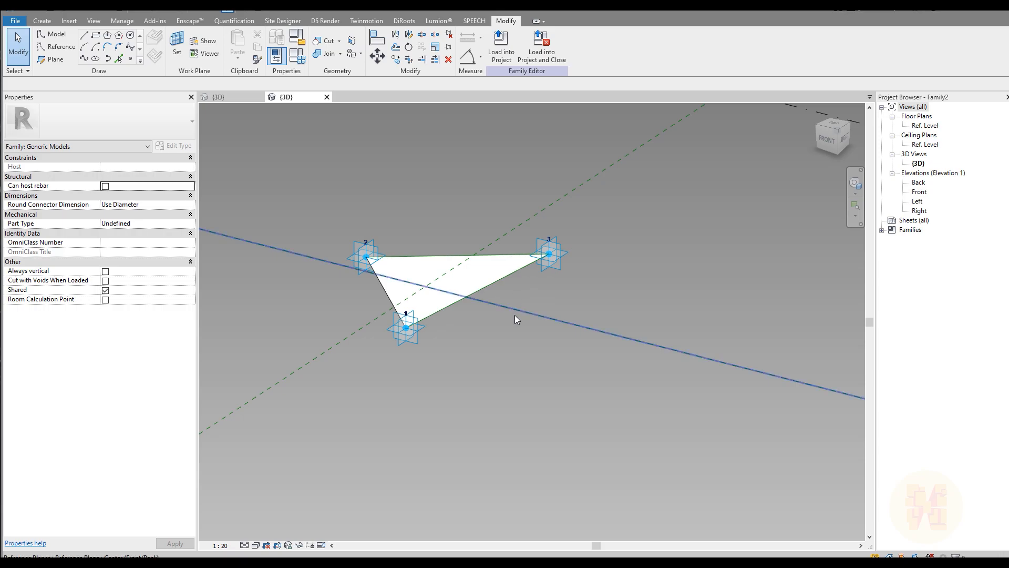
{"action": "middle_click_drag", "start_coordinate": [517, 323], "coordinate": [452, 336], "text": "shift"}
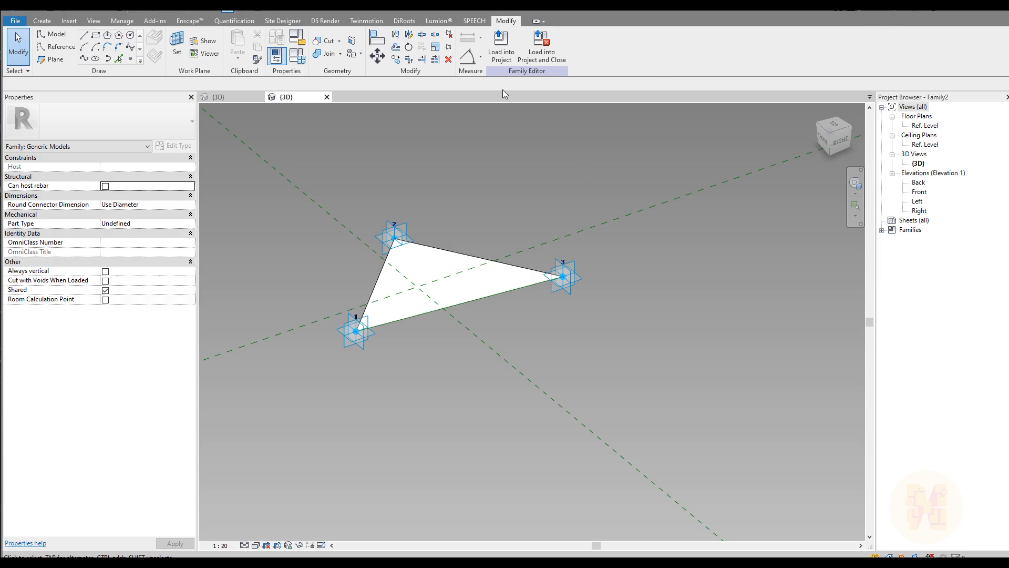
{"action": "left_click", "coordinate": [502, 55]}
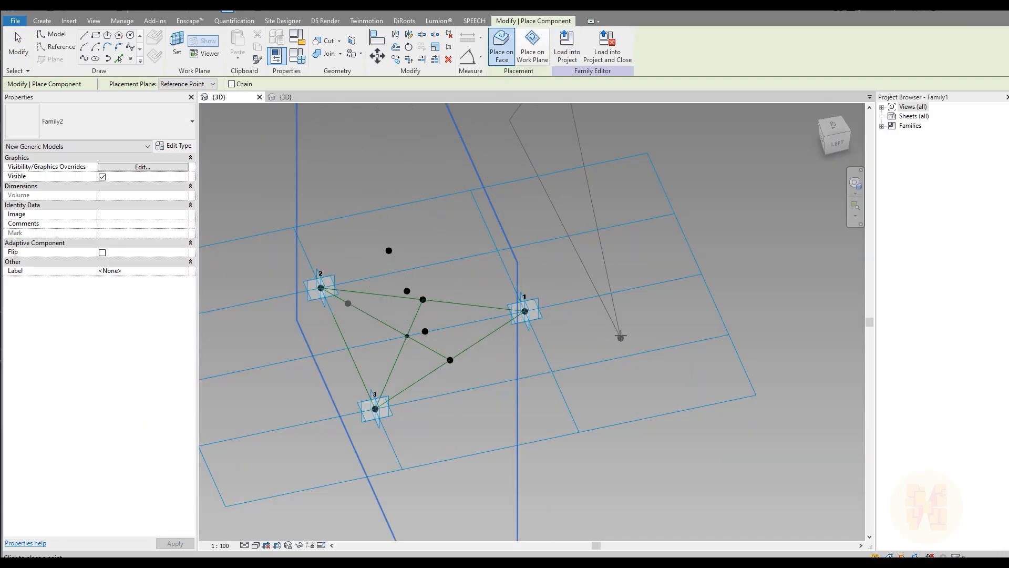
Place the first Family2 petal triangle on two panel corners and a raised point.
{"action": "middle_click_drag", "start_coordinate": [613, 330], "coordinate": [226, 359], "text": "shift"}
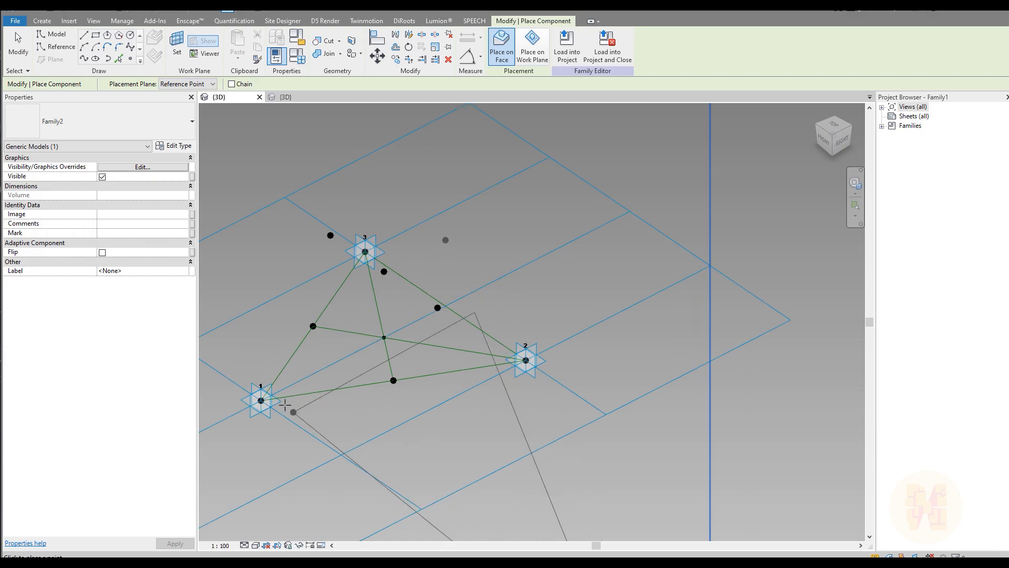
{"action": "middle_click_drag", "start_coordinate": [342, 402], "coordinate": [406, 384]}
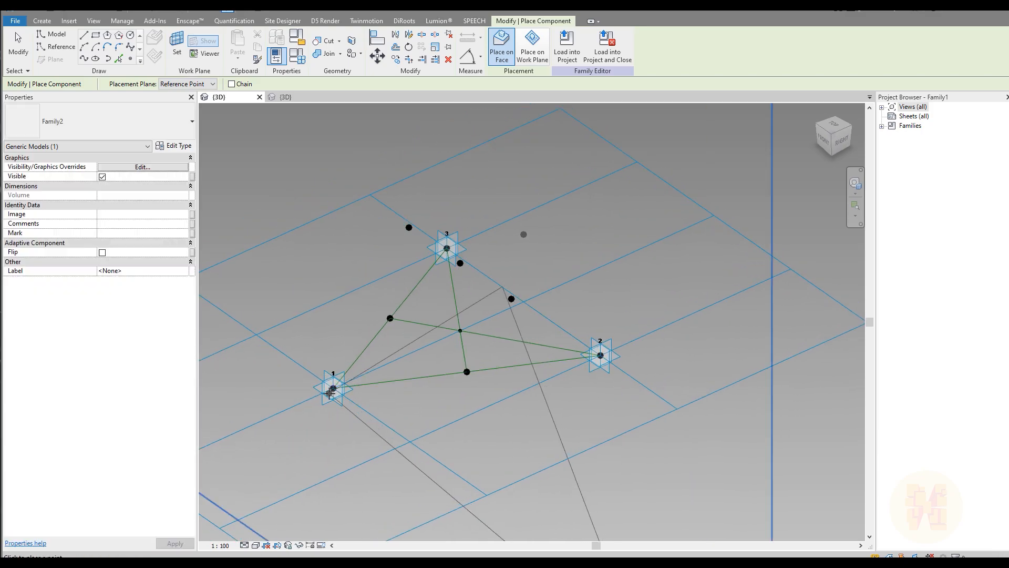
{"action": "left_click", "coordinate": [343, 387]}
{"action": "middle_click_drag", "start_coordinate": [525, 232], "coordinate": [551, 284], "text": "shift"}
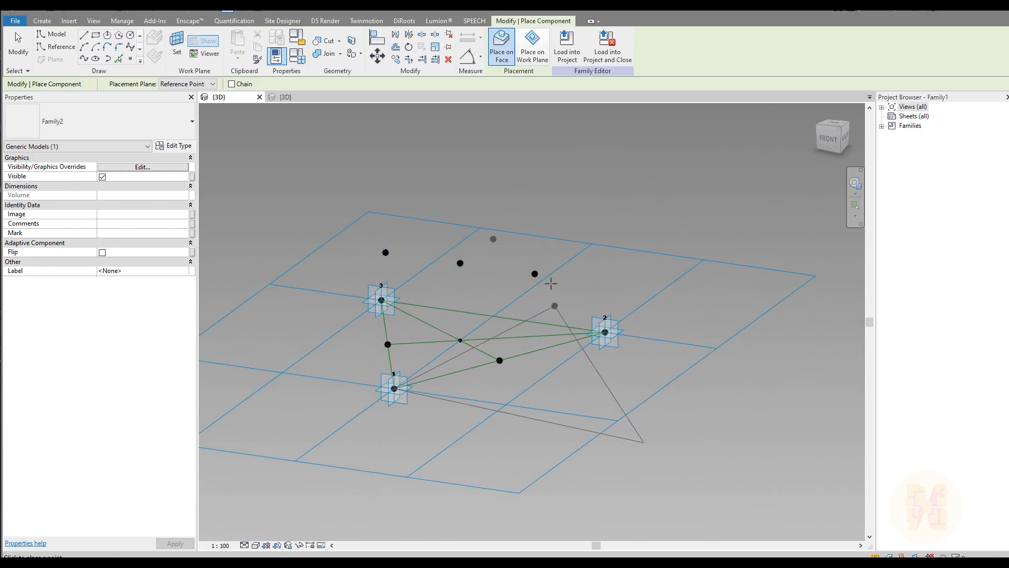
{"action": "left_click", "coordinate": [535, 274]}
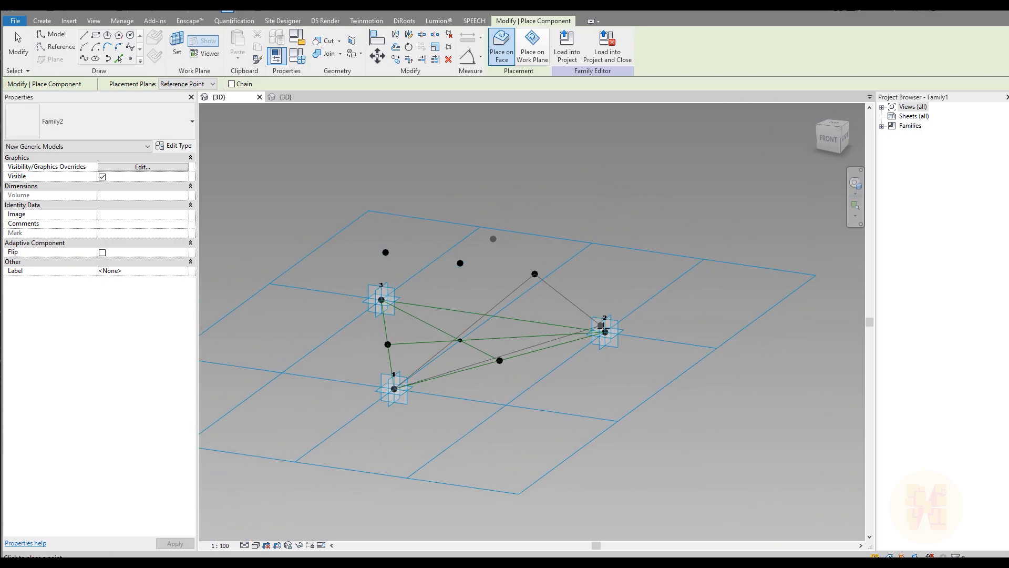
{"action": "left_click", "coordinate": [605, 332]}
Place the second and third petal triangles on the remaining corners and raised points.
{"action": "middle_click_drag", "start_coordinate": [676, 354], "coordinate": [370, 386], "text": "shift"}
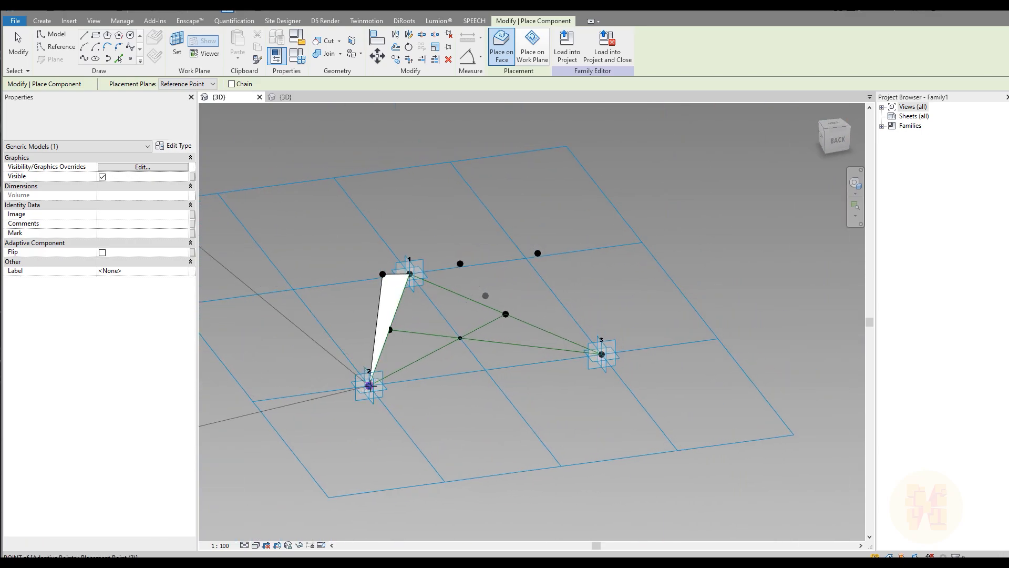
{"action": "middle_click_drag", "start_coordinate": [480, 343], "coordinate": [543, 304], "text": "shift"}
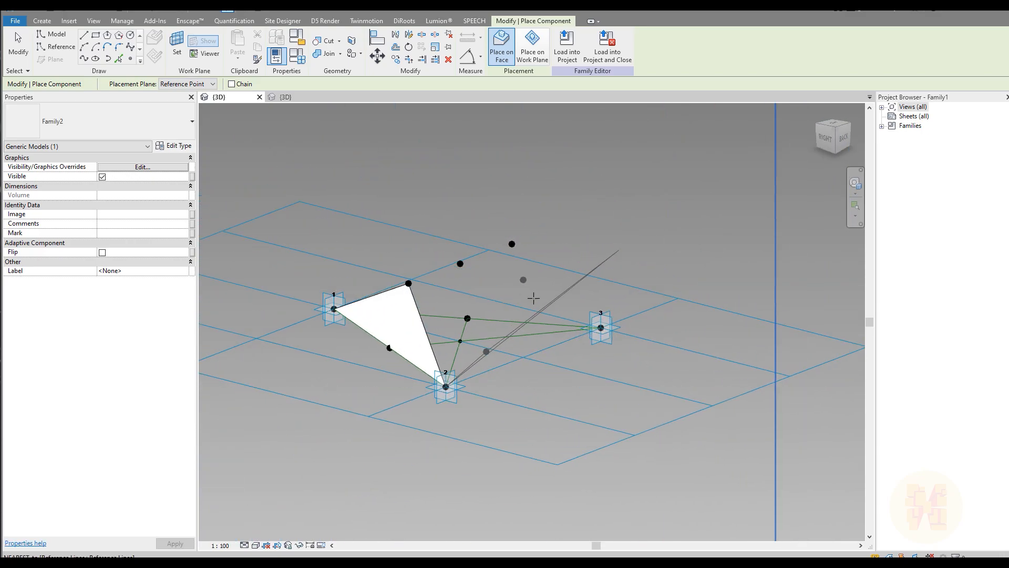
{"action": "left_click", "coordinate": [523, 280]}
{"action": "left_click", "coordinate": [600, 327]}
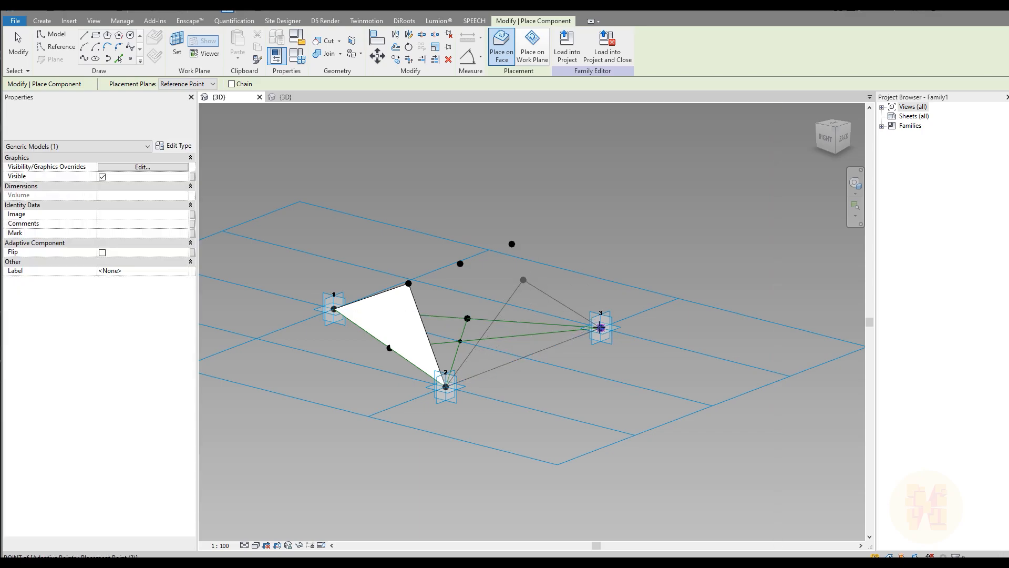
{"action": "left_click", "coordinate": [446, 386]}
{"action": "middle_click_drag", "start_coordinate": [693, 360], "coordinate": [345, 377], "text": "shift"}
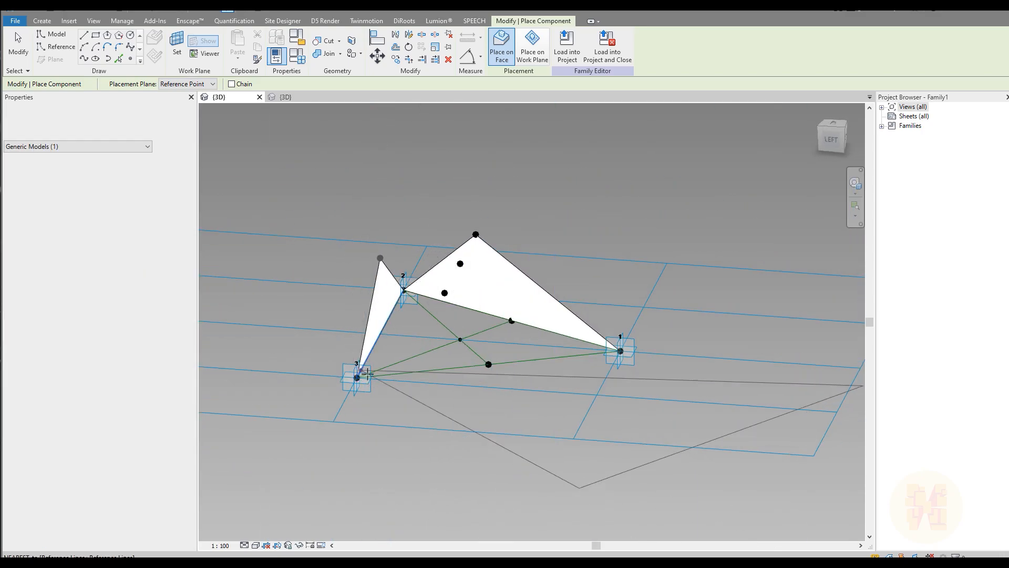
{"action": "left_click", "coordinate": [357, 377]}
{"action": "left_click", "coordinate": [445, 293]}
{"action": "left_click", "coordinate": [615, 341]}
{"action": "middle_click_drag", "start_coordinate": [475, 428], "coordinate": [600, 500], "text": "shift"}
{"action": "key", "text": "Escape"}
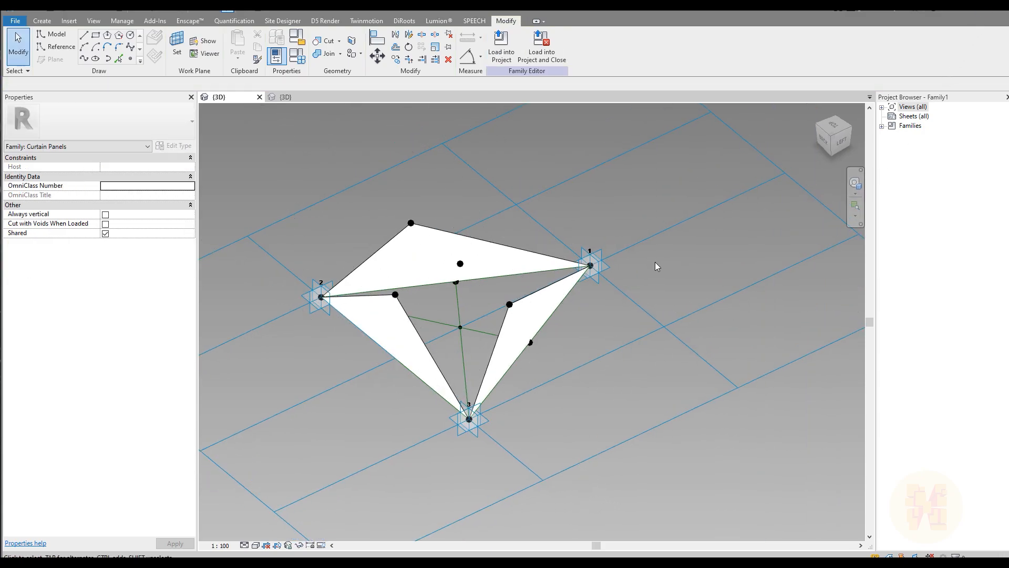
{"action": "left_click", "coordinate": [43, 22]}
{"action": "left_click", "coordinate": [44, 55]}
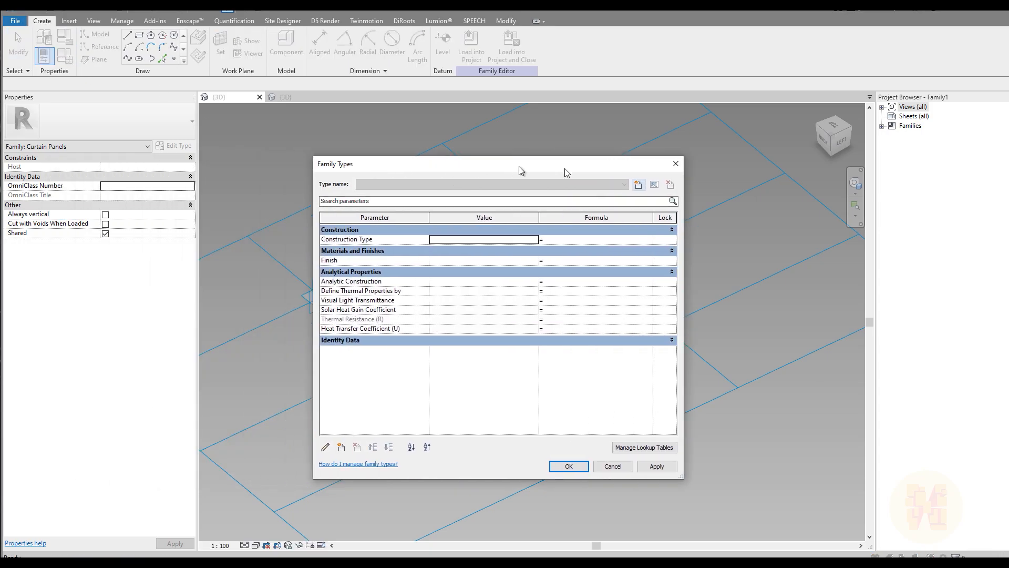
{"action": "left_click_drag", "start_coordinate": [519, 168], "coordinate": [785, 166]}
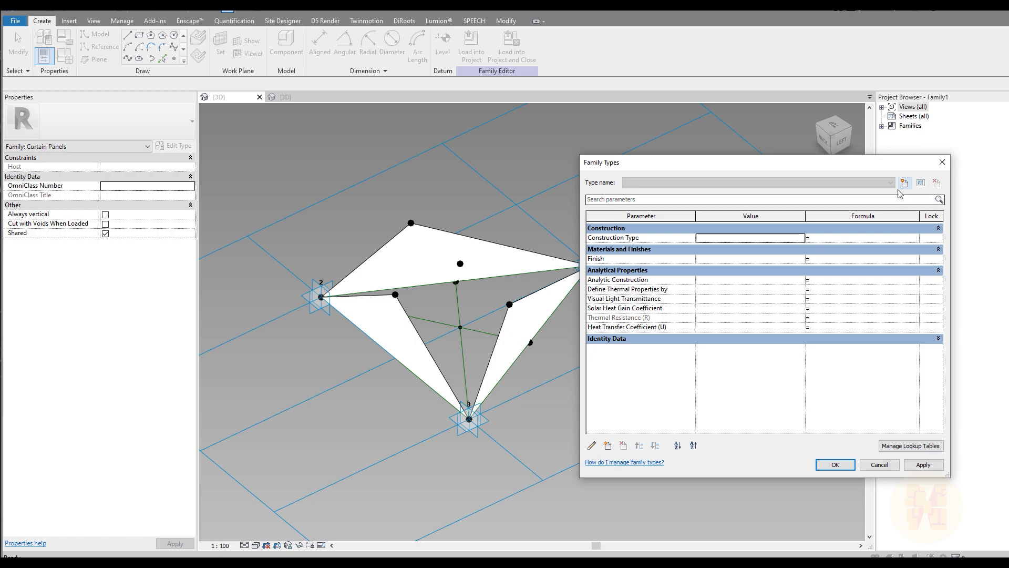
{"action": "left_click", "coordinate": [942, 162]}
{"action": "middle_click_drag", "start_coordinate": [484, 195], "coordinate": [459, 242]}
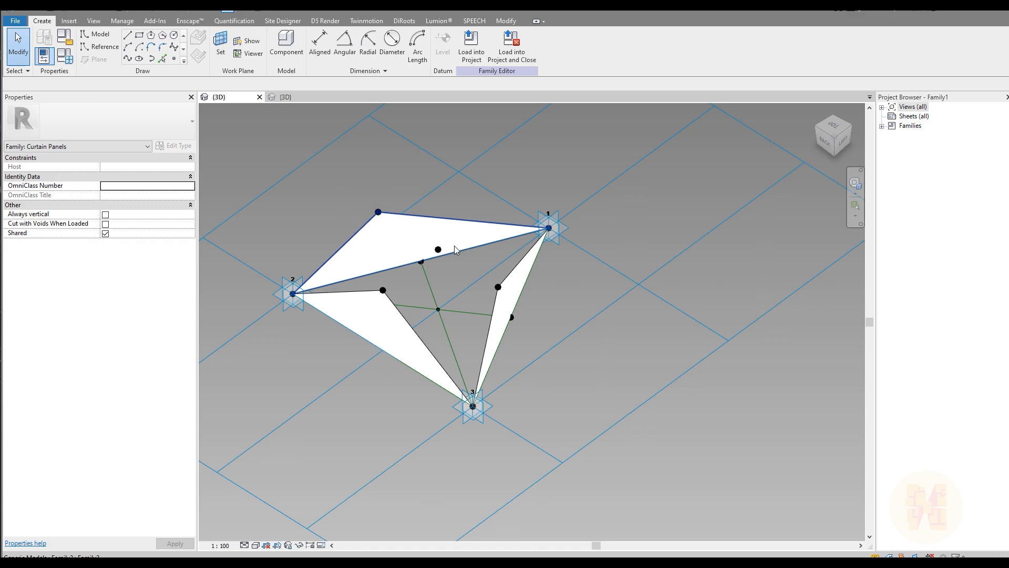
Associate the upper petal point's Offset with new instance parameter Height_Oppening.
{"action": "left_click", "coordinate": [438, 250]}
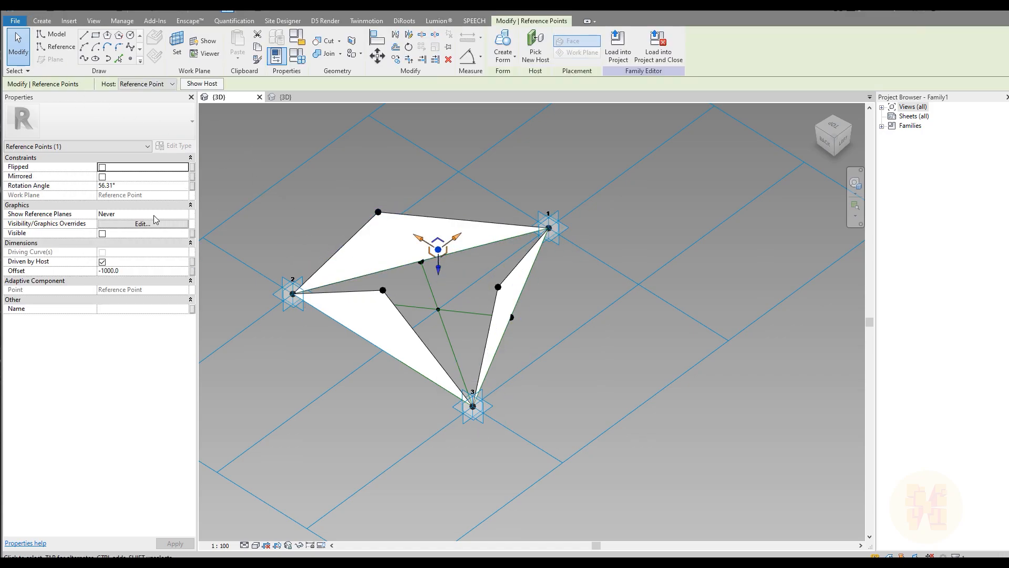
{"action": "left_click", "coordinate": [192, 271]}
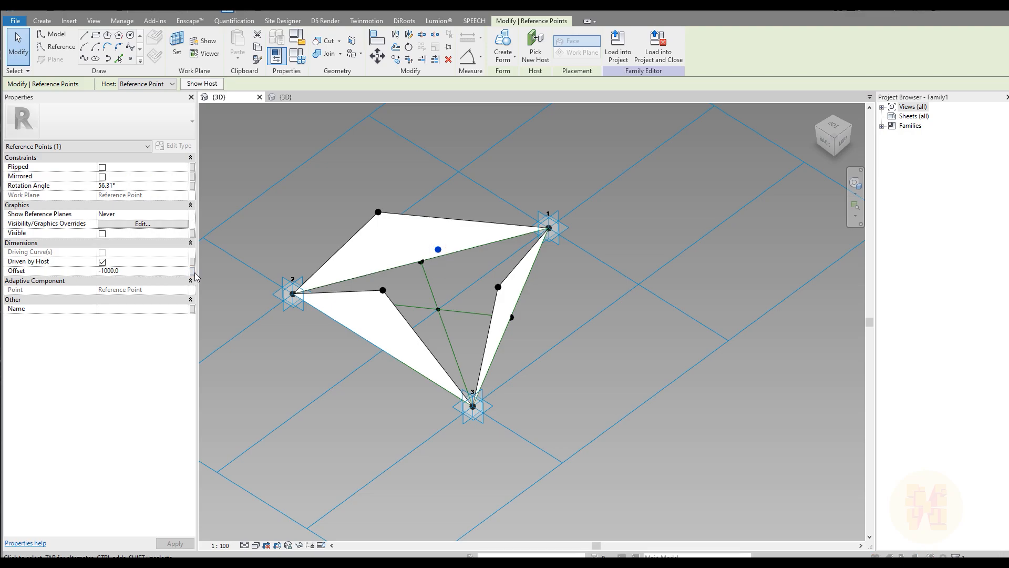
{"action": "left_click", "coordinate": [431, 350]}
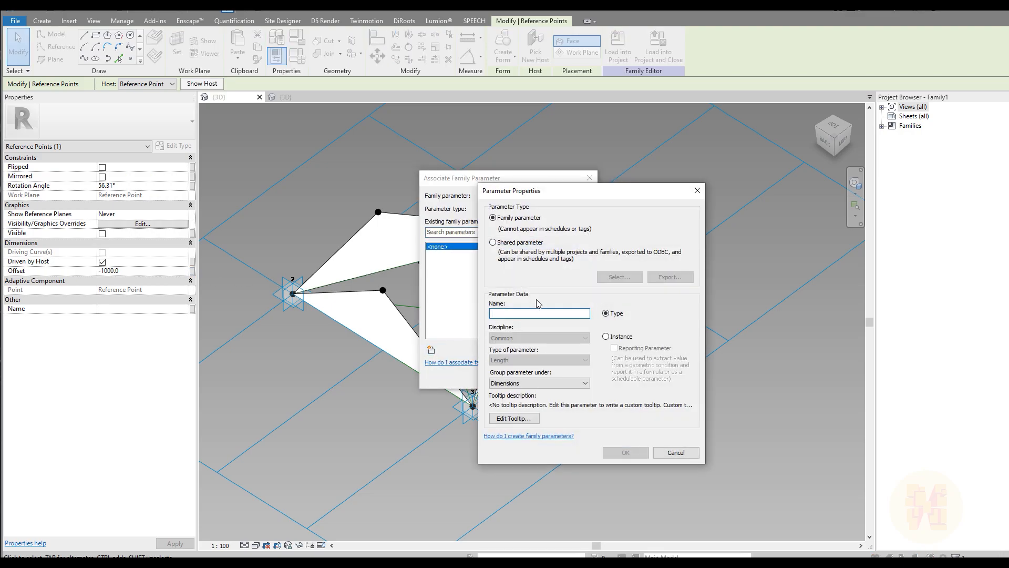
{"action": "type", "text": "Height_Oppening"}
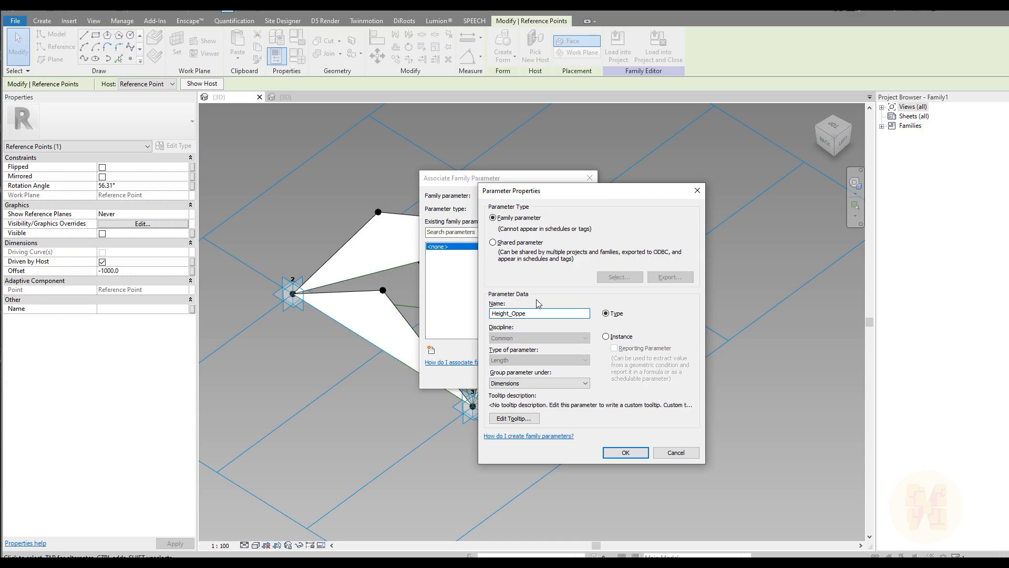
{"action": "left_click", "coordinate": [619, 337]}
{"action": "left_click", "coordinate": [625, 453]}
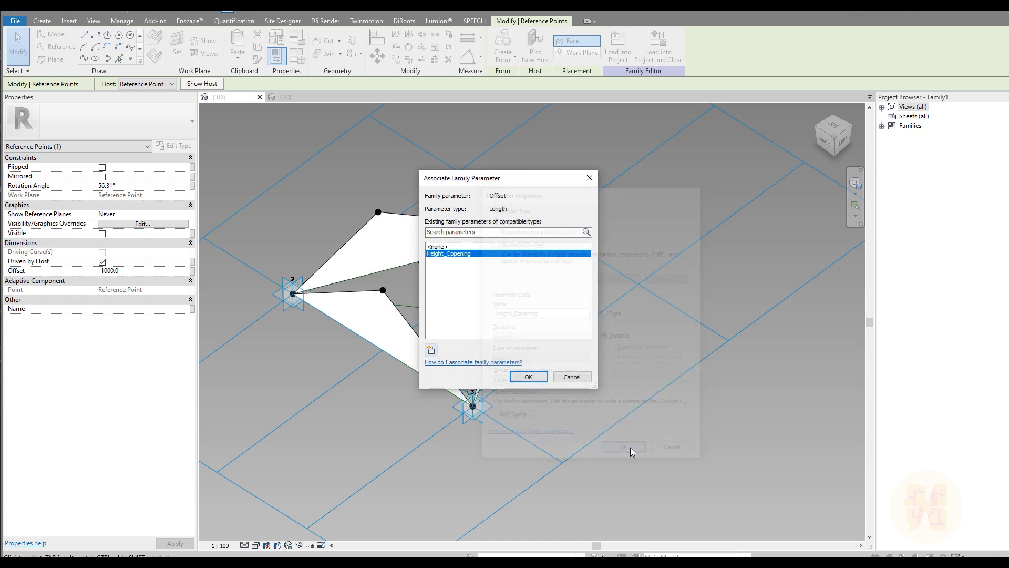
{"action": "left_click", "coordinate": [528, 376]}
{"action": "left_click", "coordinate": [498, 287]}
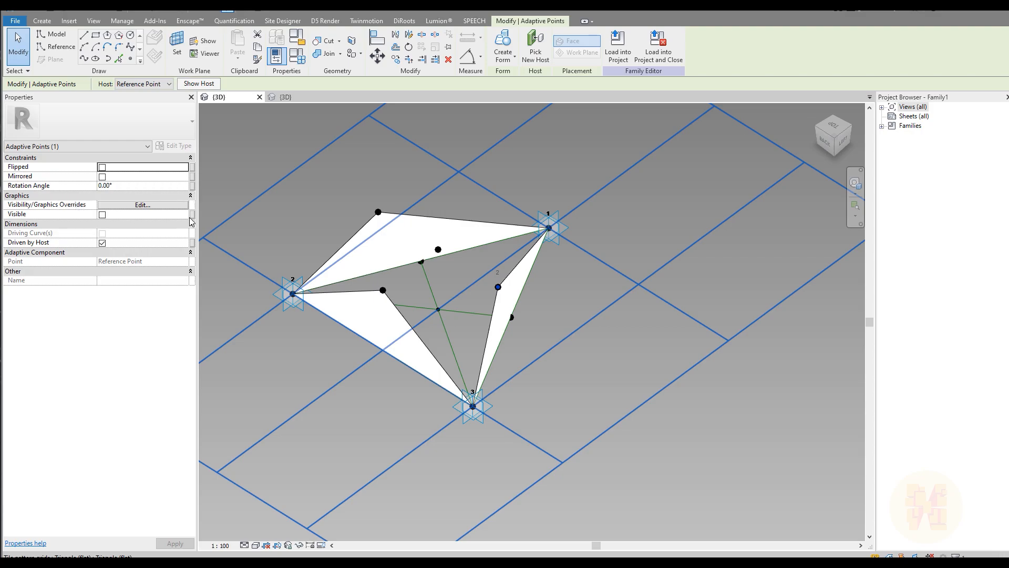
Associate the right petal point's Offset with new instance parameter 3_1_Distance.
{"action": "middle_click_drag", "start_coordinate": [366, 261], "coordinate": [554, 329], "text": "shift"}
{"action": "left_click", "coordinate": [480, 285]}
{"action": "left_click", "coordinate": [500, 286]}
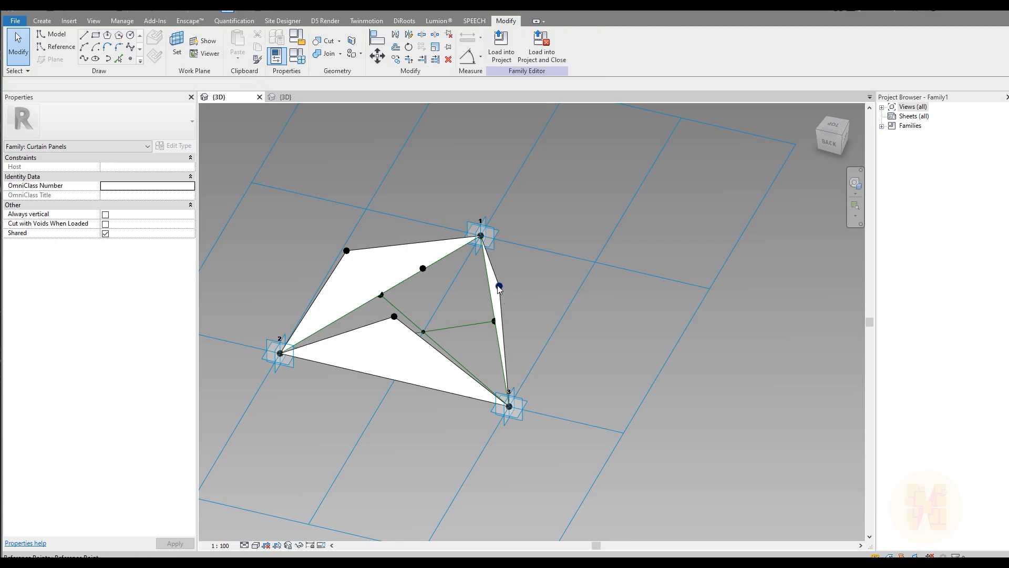
{"action": "left_click", "coordinate": [500, 287]}
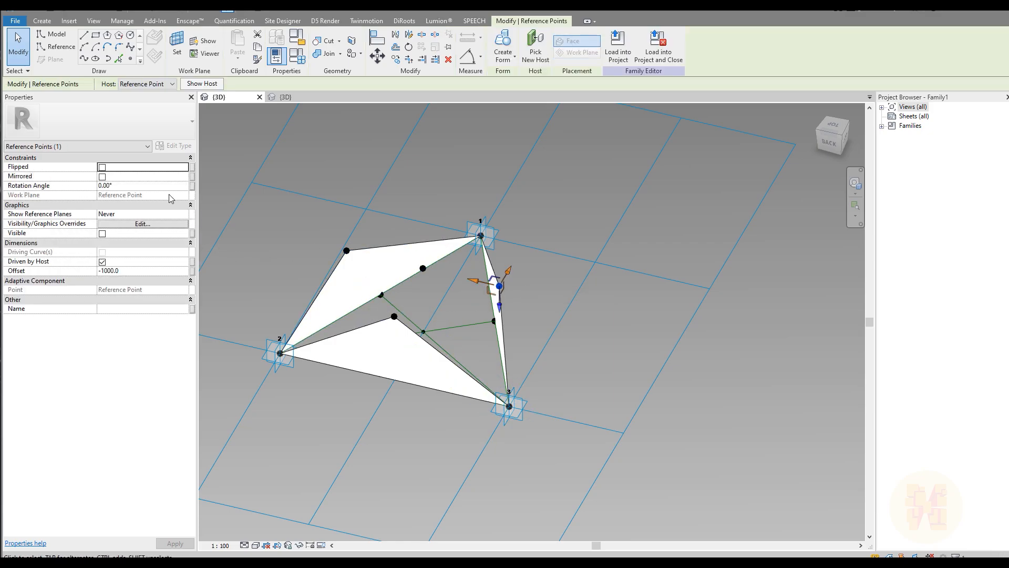
{"action": "left_click", "coordinate": [192, 271]}
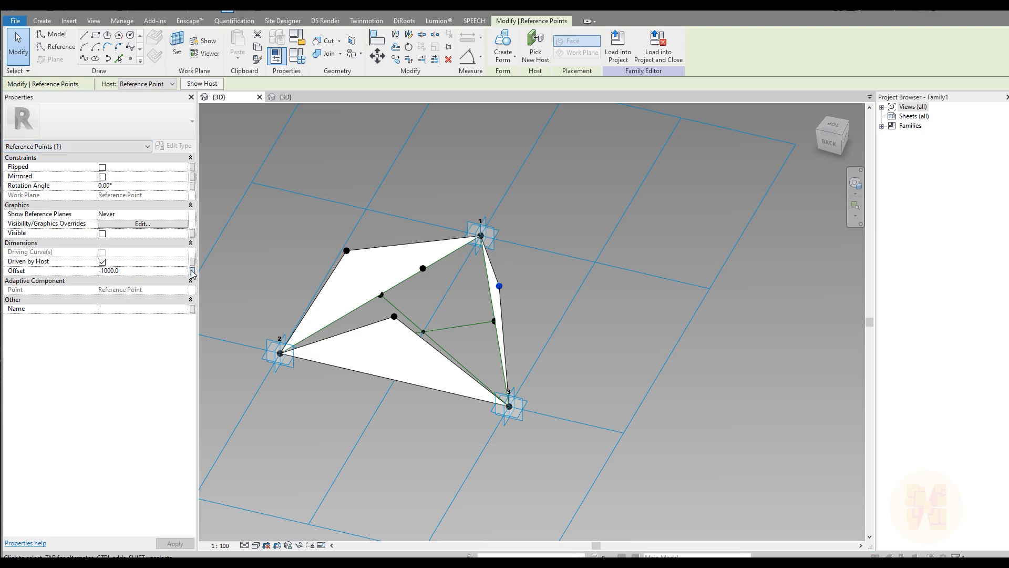
{"action": "left_click", "coordinate": [436, 352]}
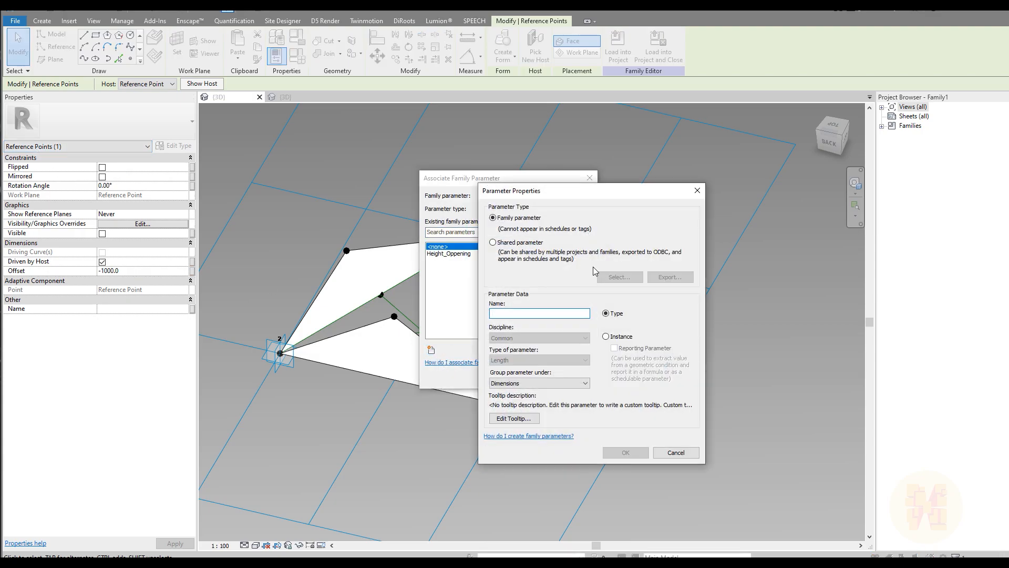
{"action": "type", "text": "3_1_Dista"}
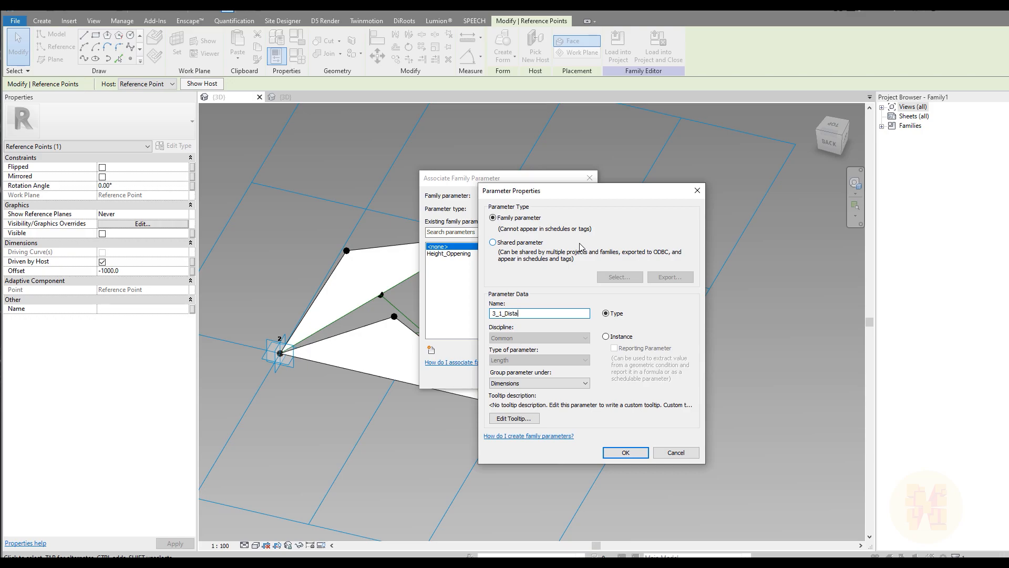
{"action": "key", "text": "ctrl+a"}
{"action": "key", "text": "ctrl+c"}
{"action": "left_click", "coordinate": [606, 336]}
{"action": "left_click", "coordinate": [626, 453]}
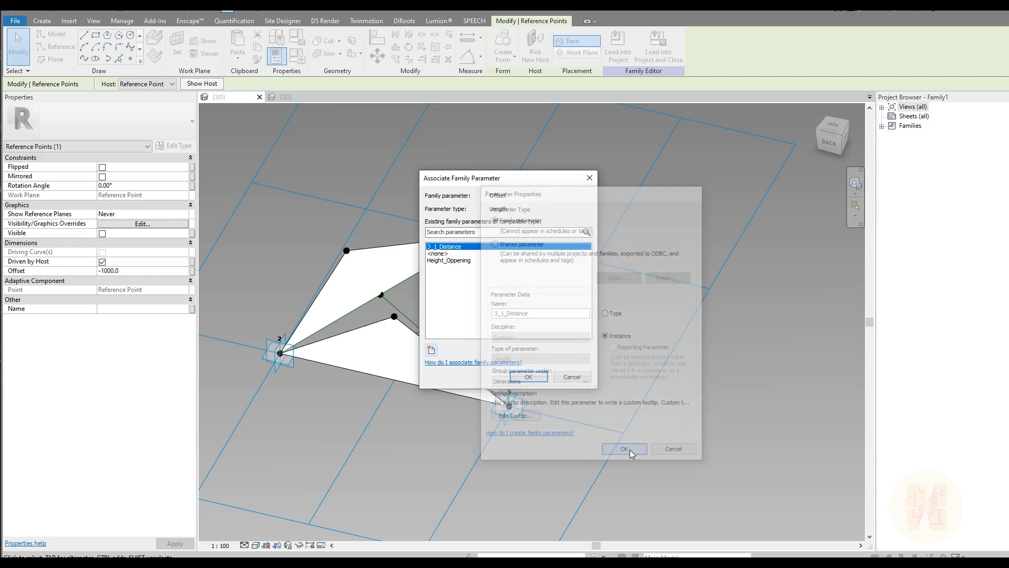
{"action": "left_click", "coordinate": [529, 376]}
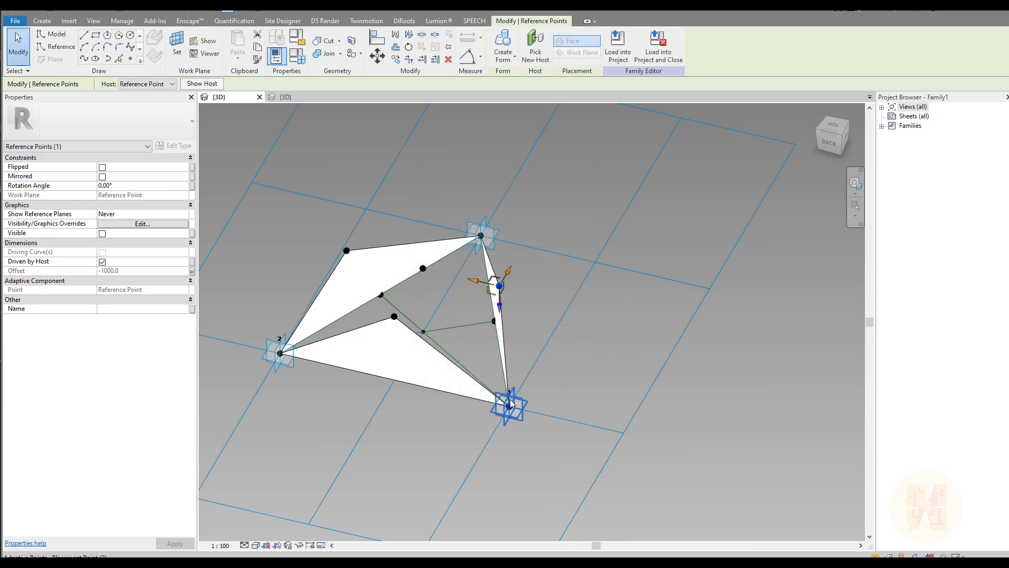
Associate the left petal point's Offset with new instance parameter 2_3_Distance.
{"action": "middle_click_drag", "start_coordinate": [421, 343], "coordinate": [430, 403], "text": "shift"}
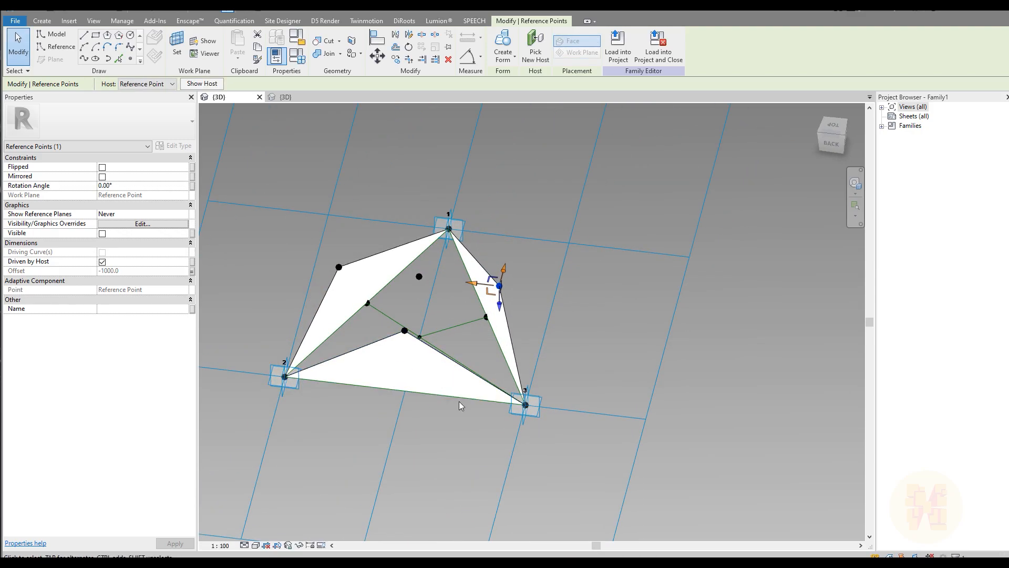
{"action": "left_click", "coordinate": [404, 331]}
{"action": "left_click", "coordinate": [192, 270]}
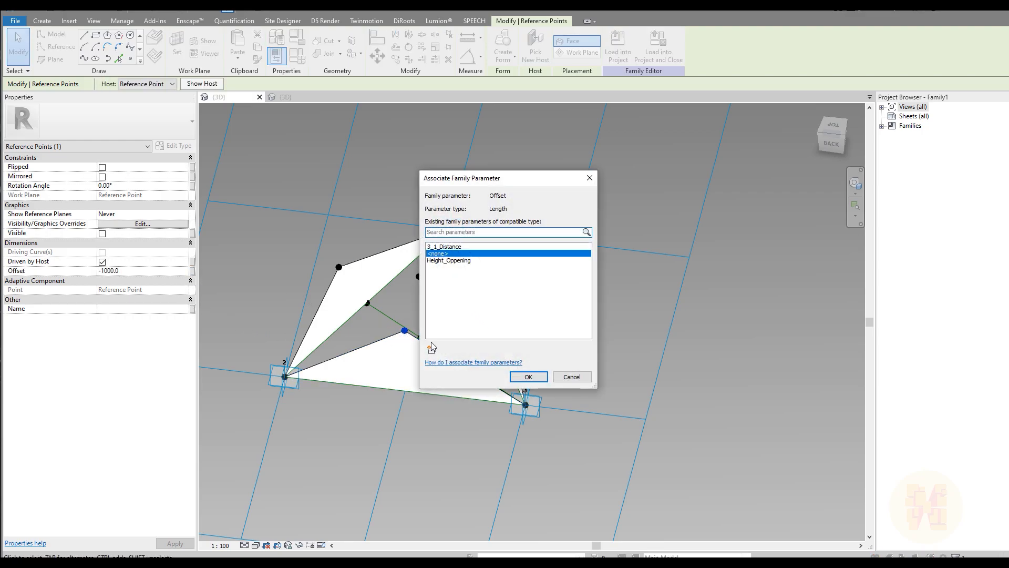
{"action": "left_click", "coordinate": [431, 349]}
{"action": "key", "text": "ctrl+v"}
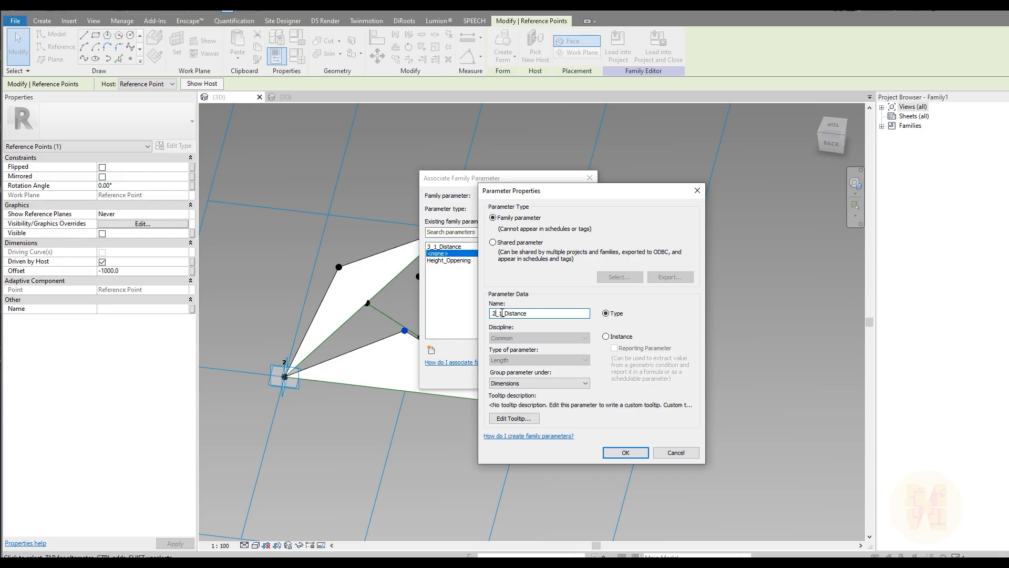
{"action": "left_click", "coordinate": [606, 337]}
{"action": "left_click", "coordinate": [624, 452]}
{"action": "left_click", "coordinate": [536, 380]}
Associate the last petal point's Offset with new parameter 1_2_Distance.
{"action": "middle_click_drag", "start_coordinate": [315, 379], "coordinate": [622, 379], "text": "shift"}
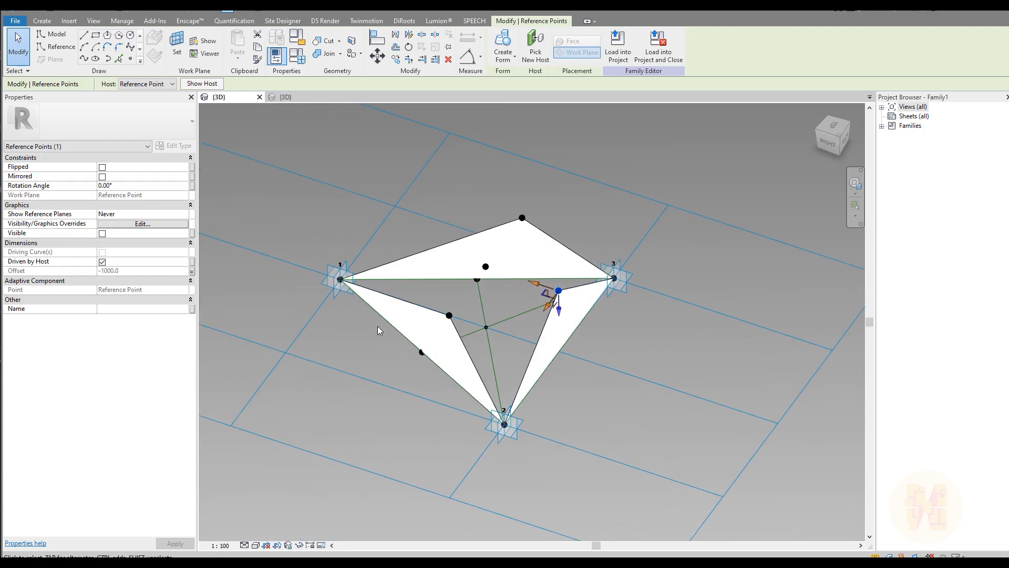
{"action": "left_click", "coordinate": [449, 316]}
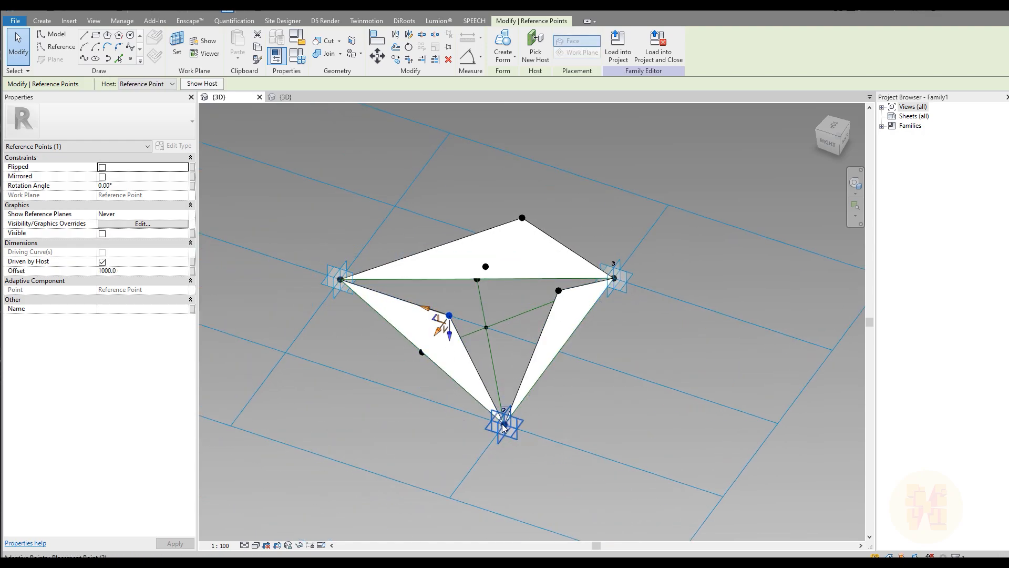
{"action": "left_click", "coordinate": [192, 271]}
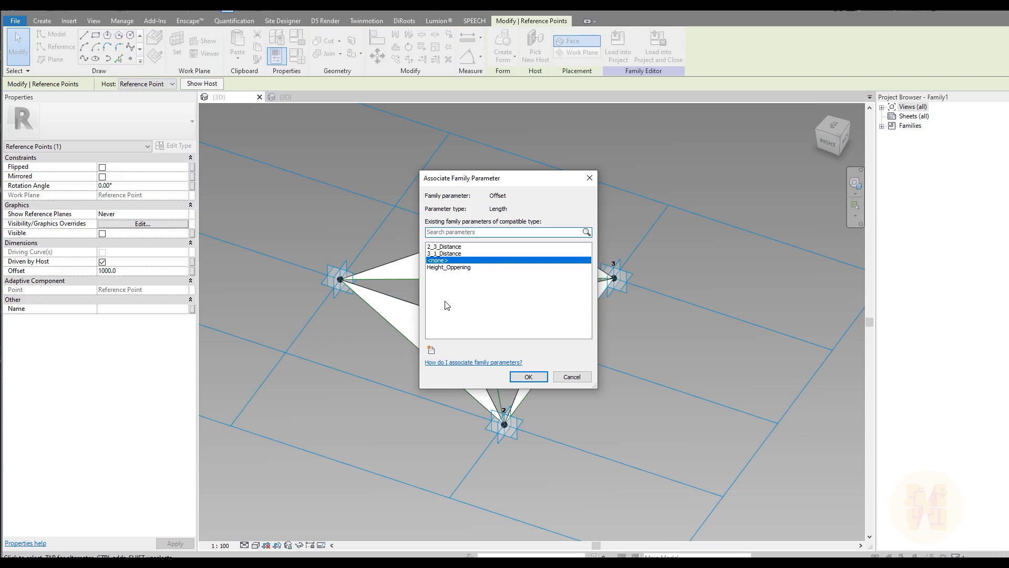
{"action": "left_click", "coordinate": [431, 350]}
{"action": "key", "text": "ctrl+v"}
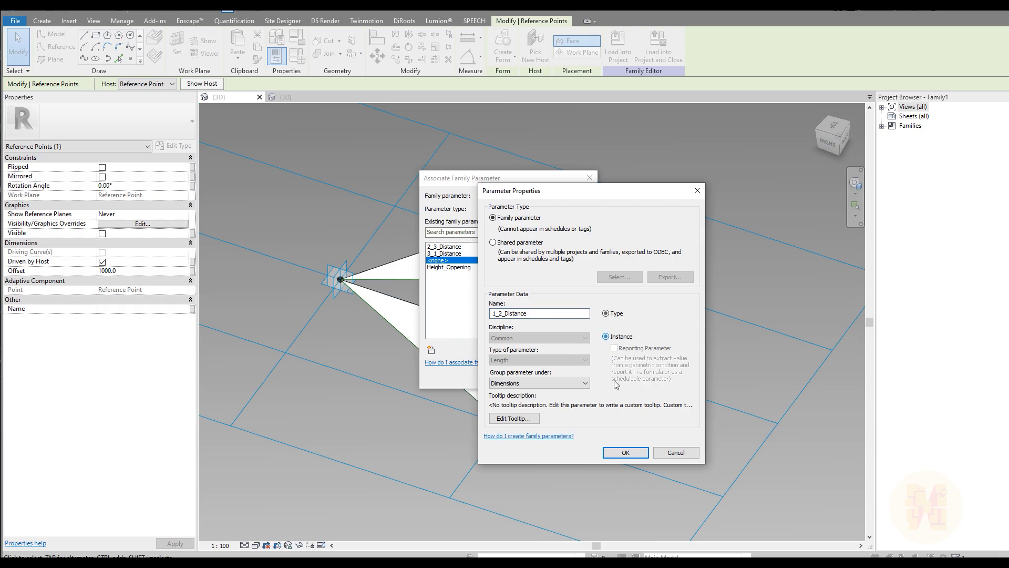
{"action": "left_click", "coordinate": [625, 453]}
{"action": "left_click", "coordinate": [528, 373]}
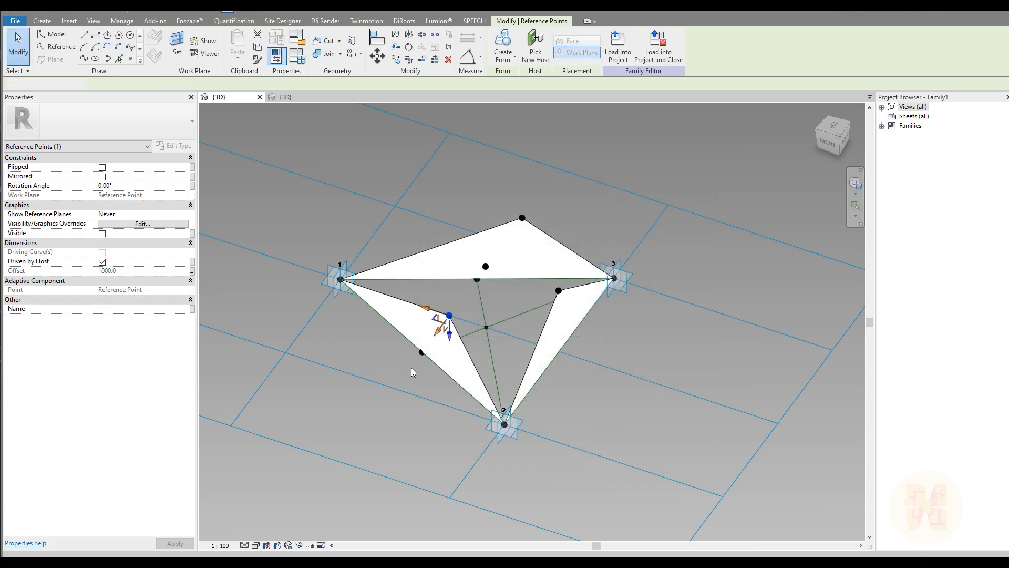
{"action": "left_click", "coordinate": [585, 419]}
{"action": "mouse_move", "coordinate": [484, 434]}
{"action": "middle_mouse_down", "text": "shift"}
{"action": "mouse_move", "coordinate": [610, 338]}
{"action": "mouse_move", "coordinate": [483, 418]}
{"action": "middle_mouse_up", "text": "shift"}
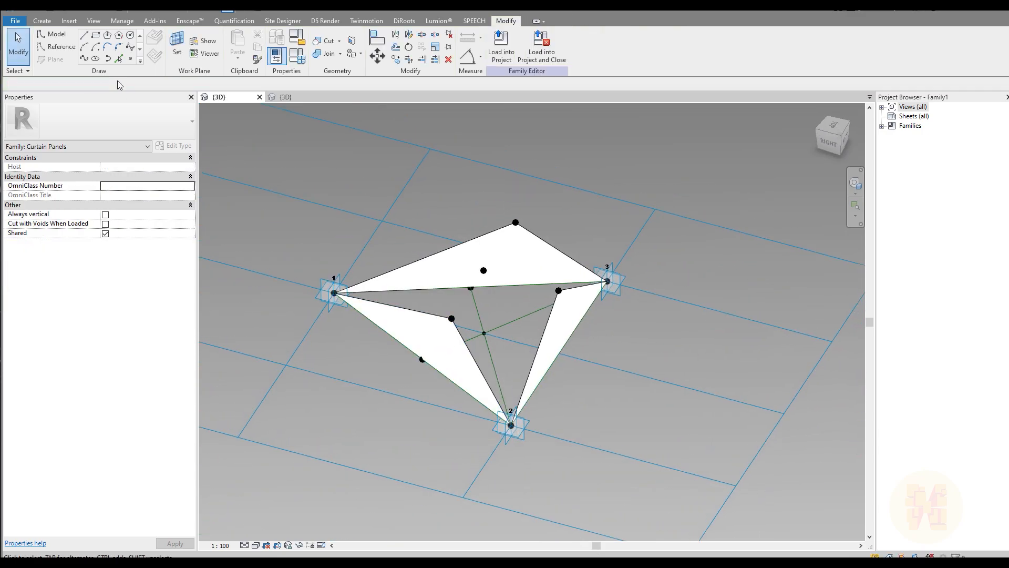
Add a new instance parameter named Openning with a value of 1000.
{"action": "left_click", "coordinate": [42, 20]}
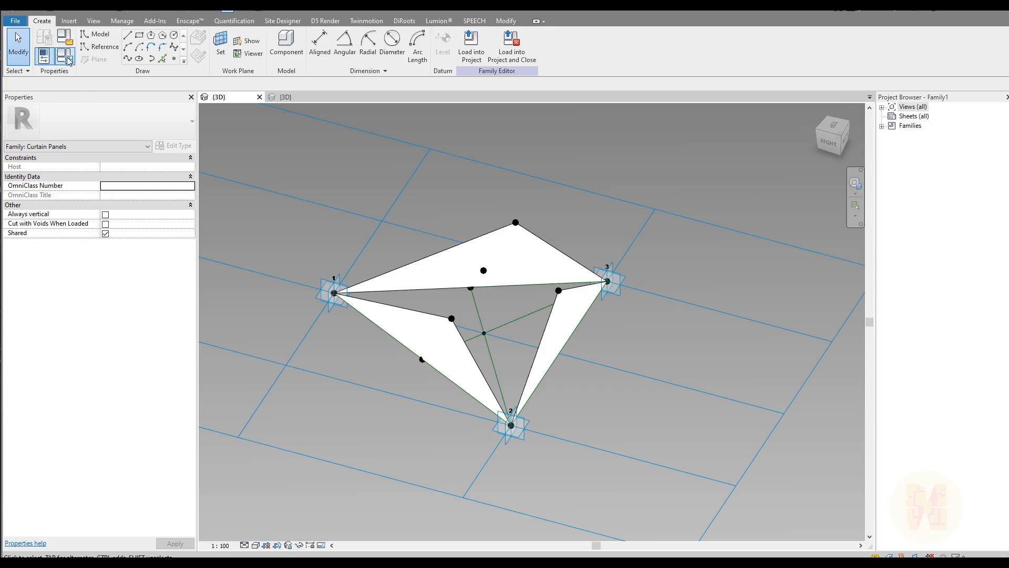
{"action": "left_click", "coordinate": [64, 55]}
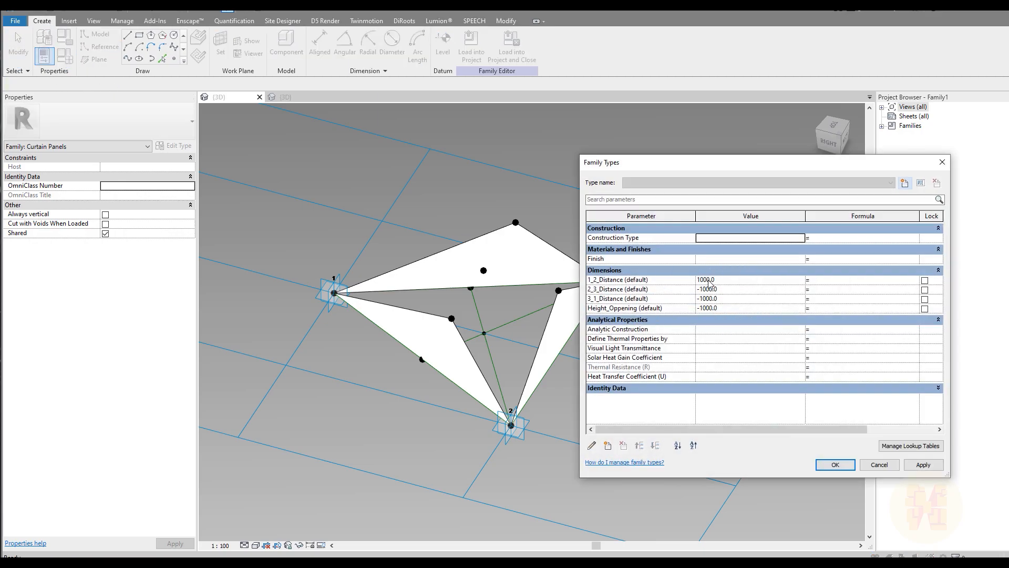
{"action": "left_click", "coordinate": [608, 446]}
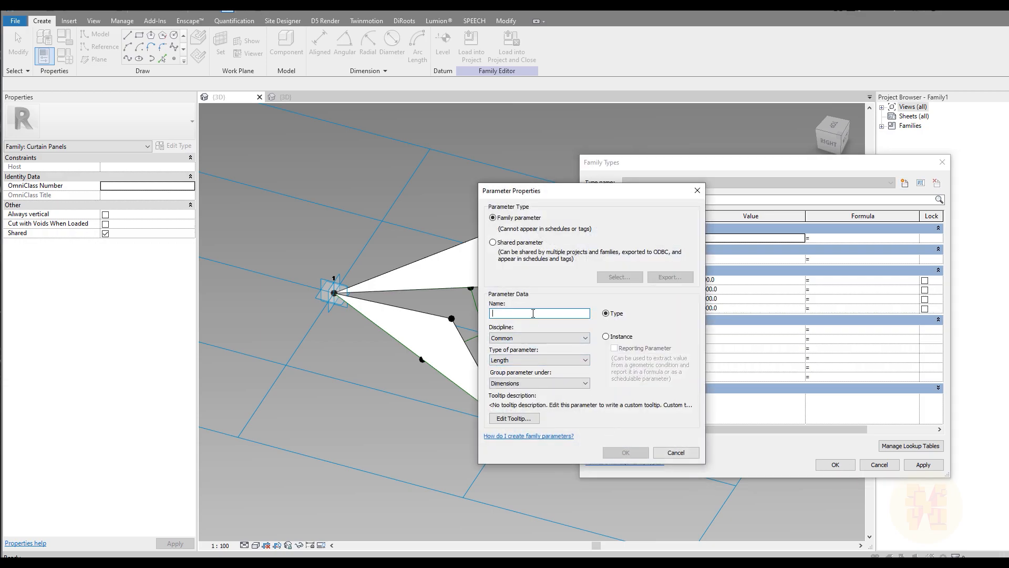
{"action": "type", "text": "Openning"}
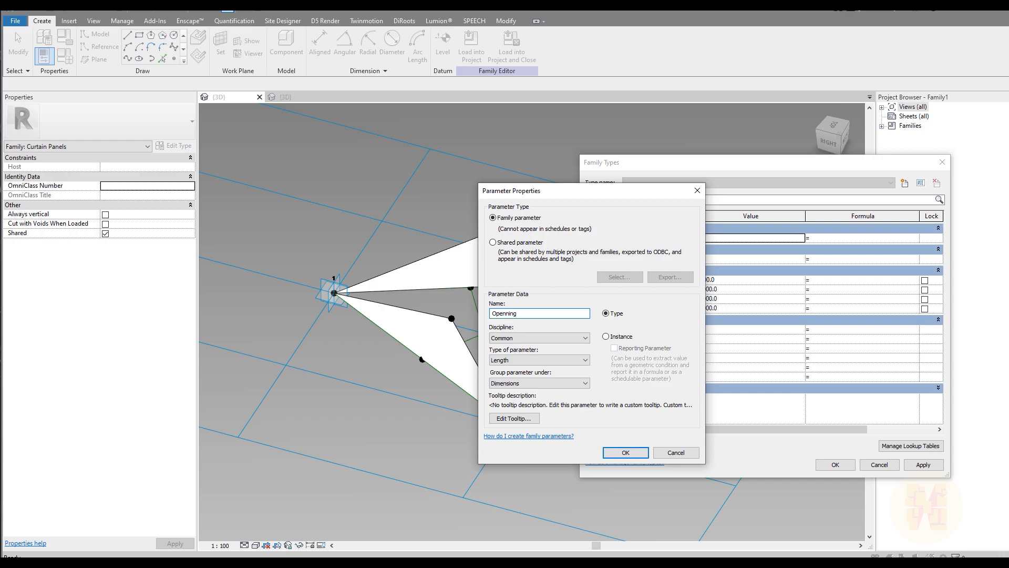
{"action": "left_click", "coordinate": [621, 335]}
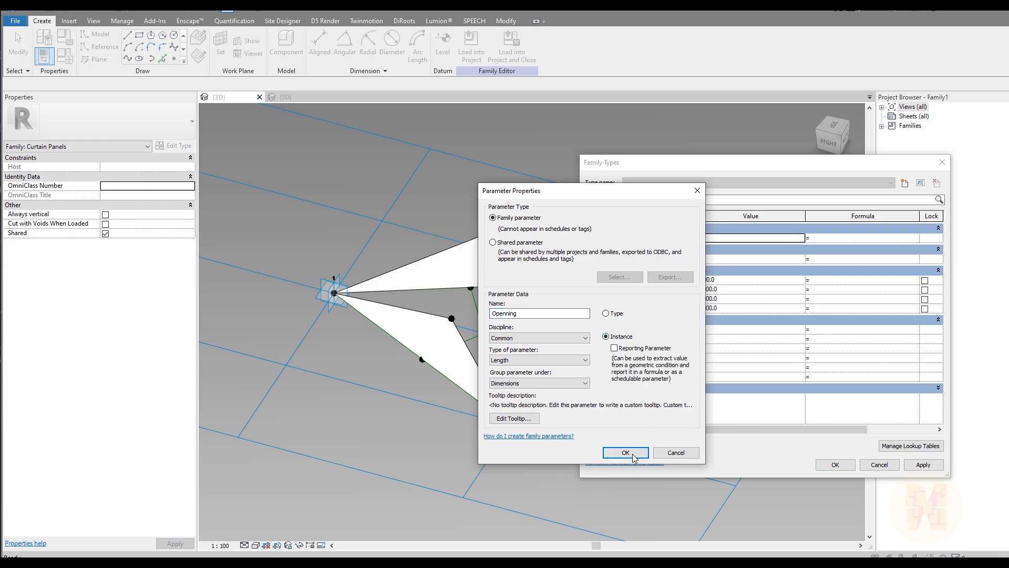
{"action": "left_click", "coordinate": [627, 453]}
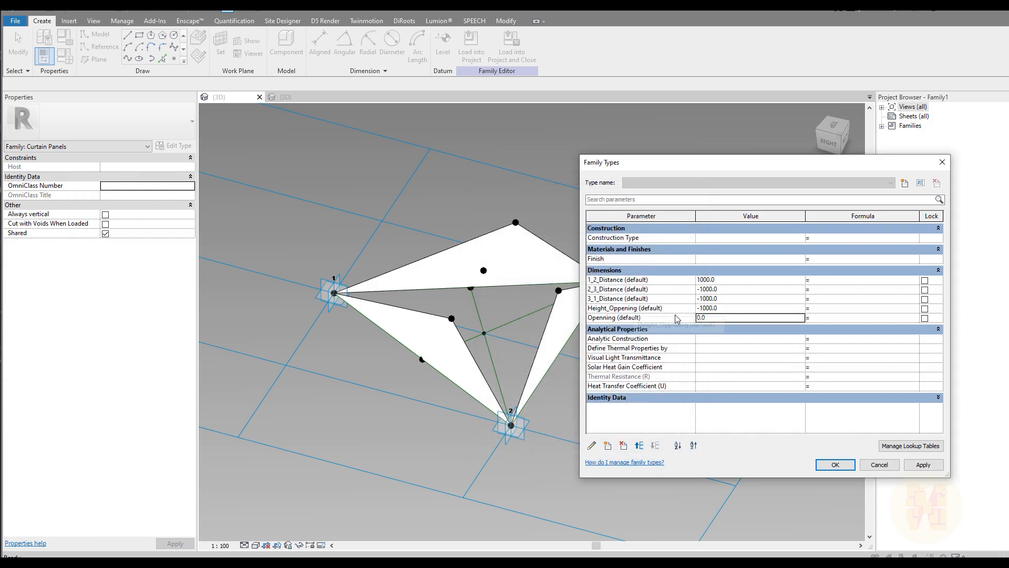
{"action": "type", "text": "1000"}
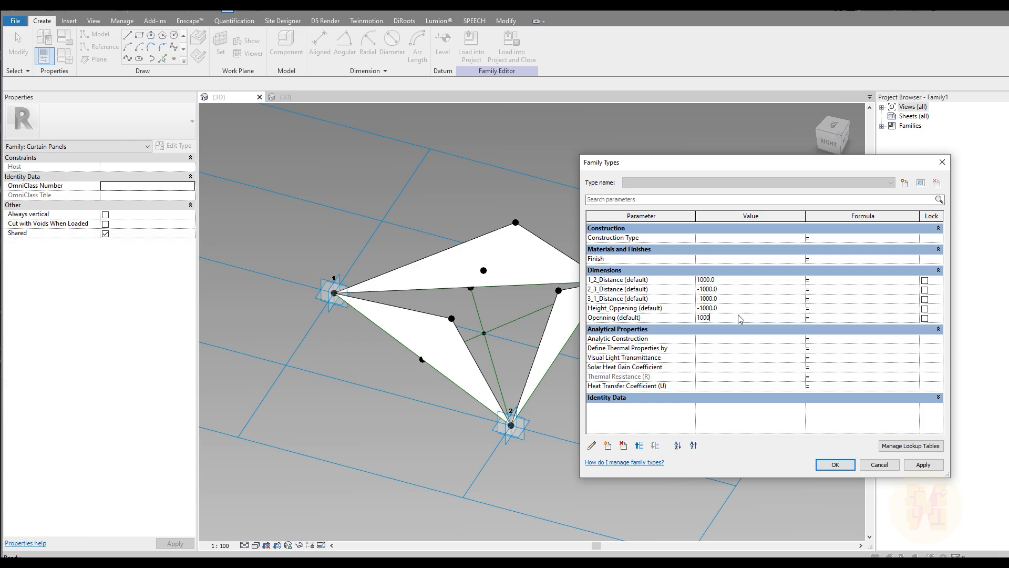
{"action": "key", "text": "Tab"}
Drive the panel distances from Openning with formulas, then set Openning to 500.
{"action": "left_click_drag", "start_coordinate": [619, 319], "coordinate": [591, 319]}
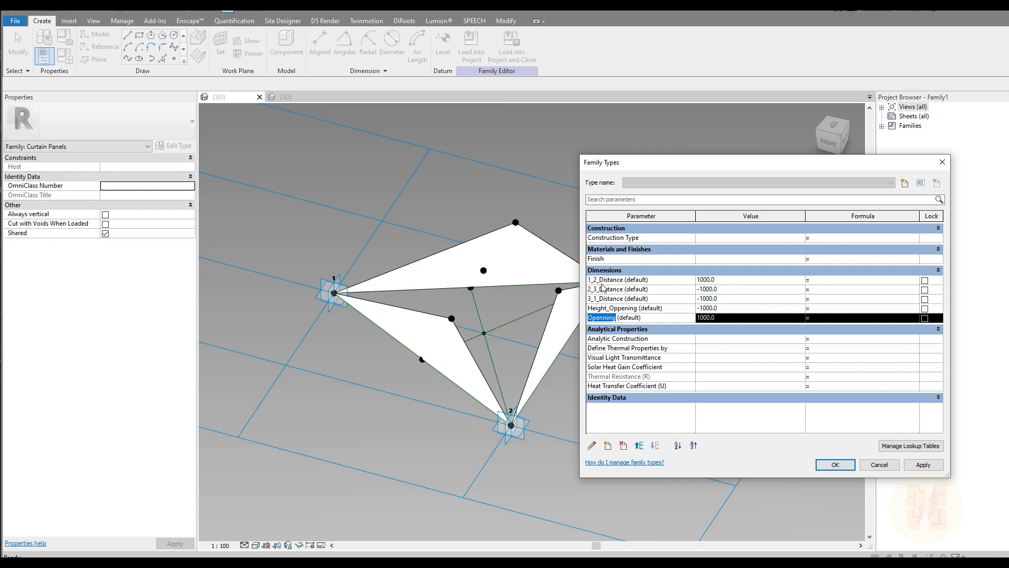
{"action": "left_click", "coordinate": [858, 283]}
{"action": "type", "text": "Openning"}
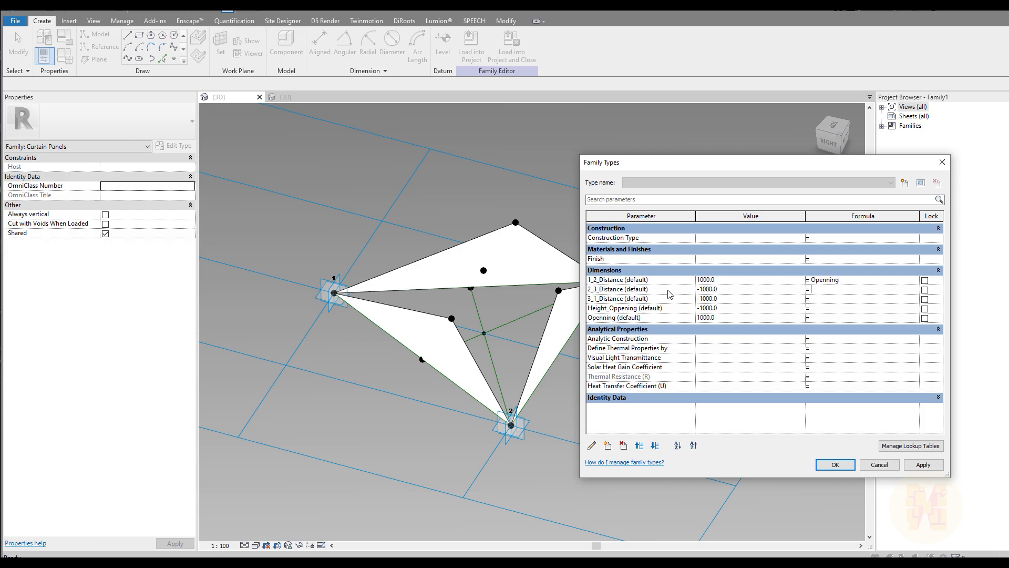
{"action": "left_click", "coordinate": [827, 289]}
{"action": "type", "text": "Openning"}
{"action": "type", "text": "Openning"}
{"action": "type", "text": "Openning"}
{"action": "left_click", "coordinate": [727, 318]}
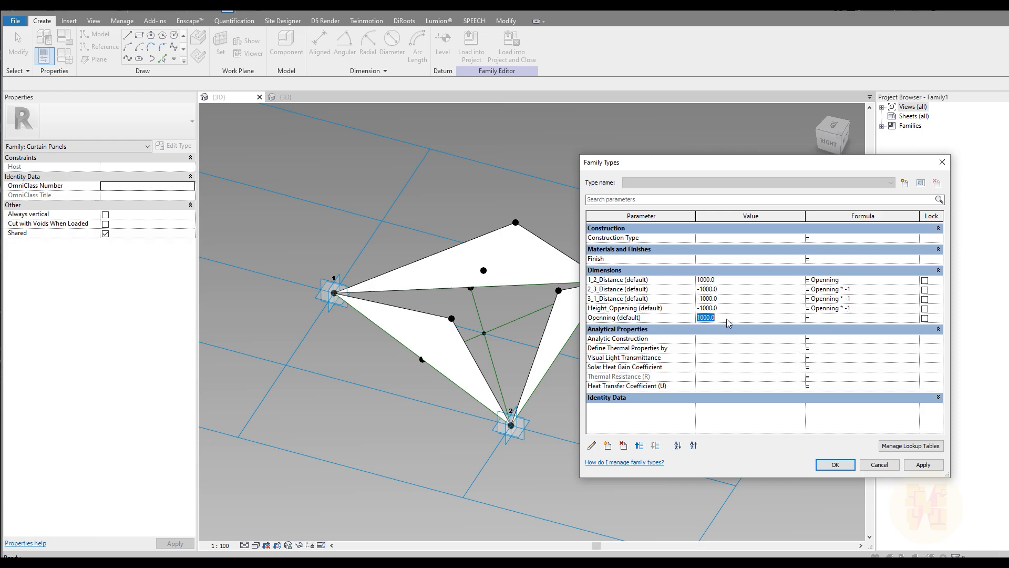
{"action": "key", "text": "Tab"}
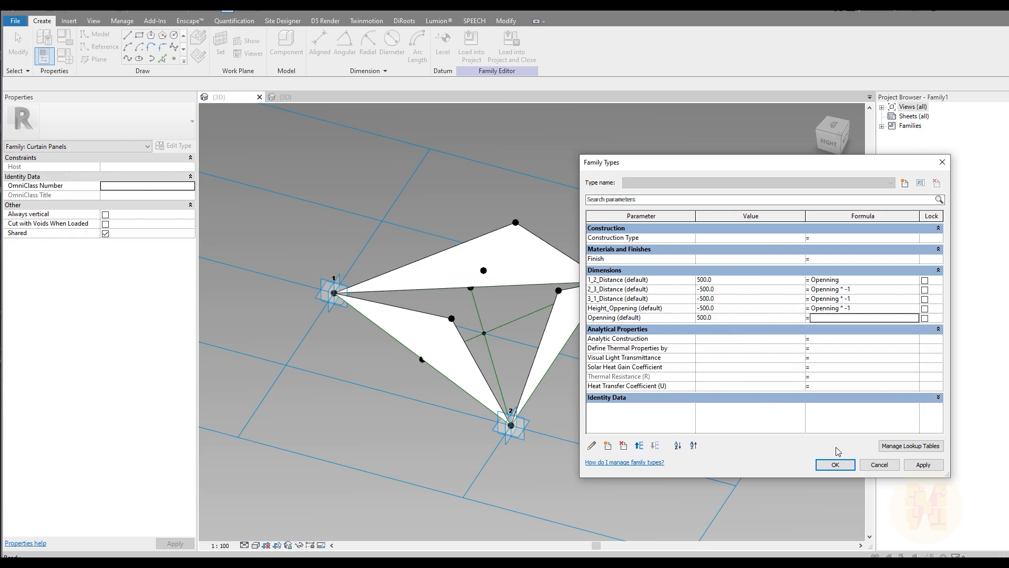
Apply Openning 500, then set Openning to 0 and dismiss the warnings to see the flat panel.
{"action": "left_click", "coordinate": [835, 465]}
{"action": "middle_click_drag", "start_coordinate": [709, 355], "coordinate": [557, 316], "text": "shift"}
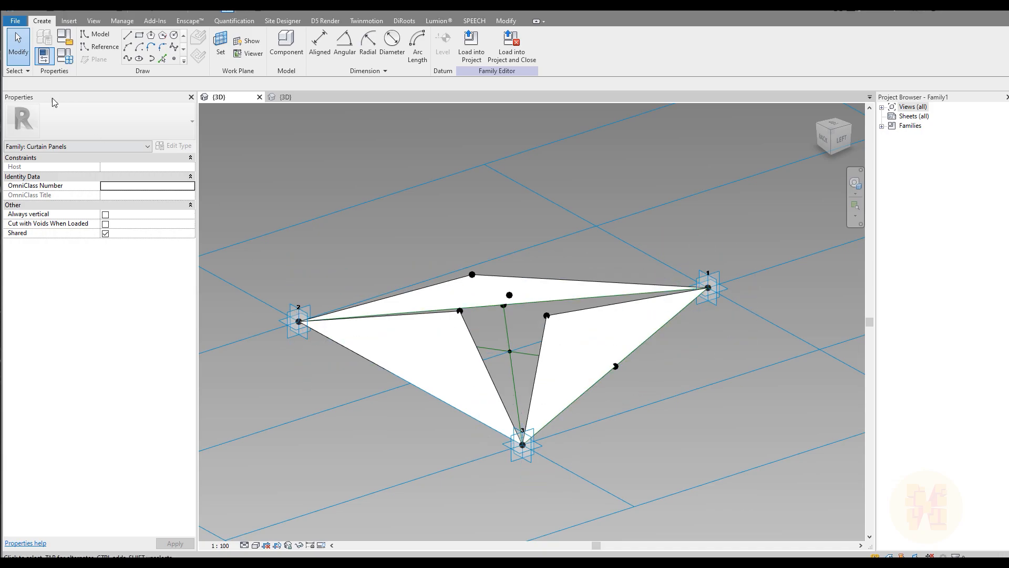
{"action": "left_click", "coordinate": [64, 56]}
{"action": "left_click", "coordinate": [721, 319]}
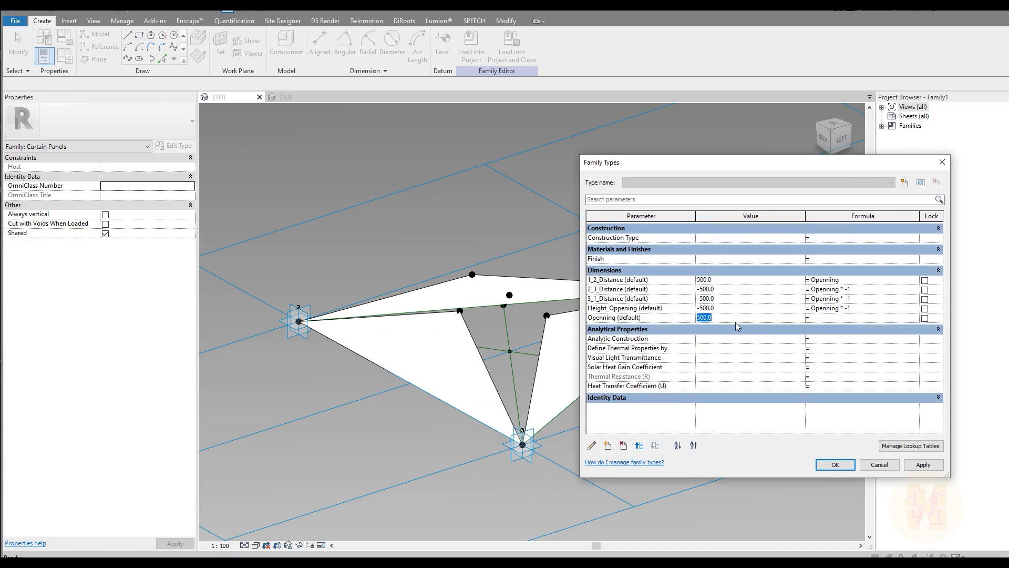
{"action": "type", "text": "0"}
{"action": "left_click", "coordinate": [834, 465]}
{"action": "left_click", "coordinate": [803, 357]}
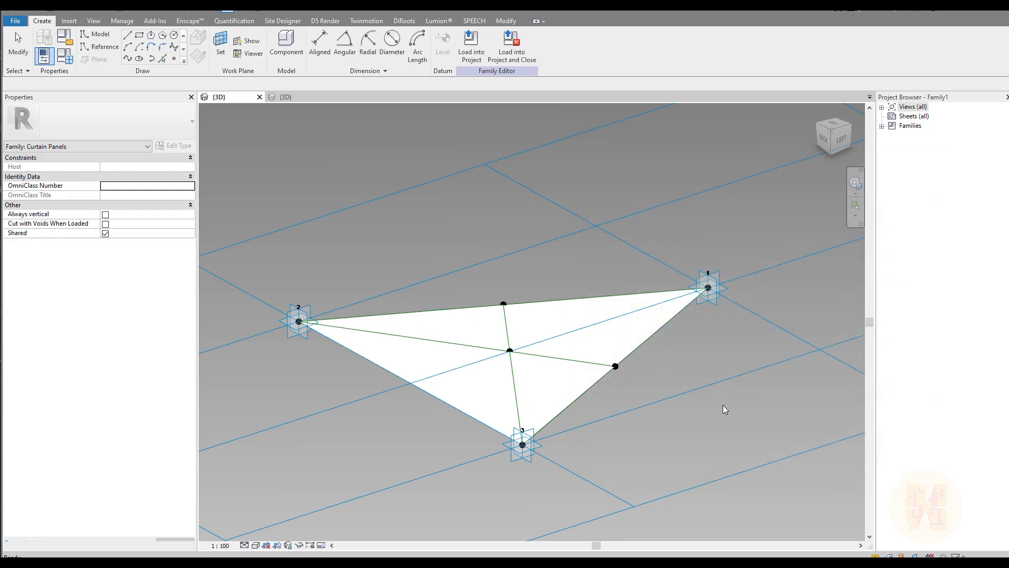
Try Openning values of 50 and 150, inspecting the folded petals from different angles.
{"action": "left_click", "coordinate": [50, 59]}
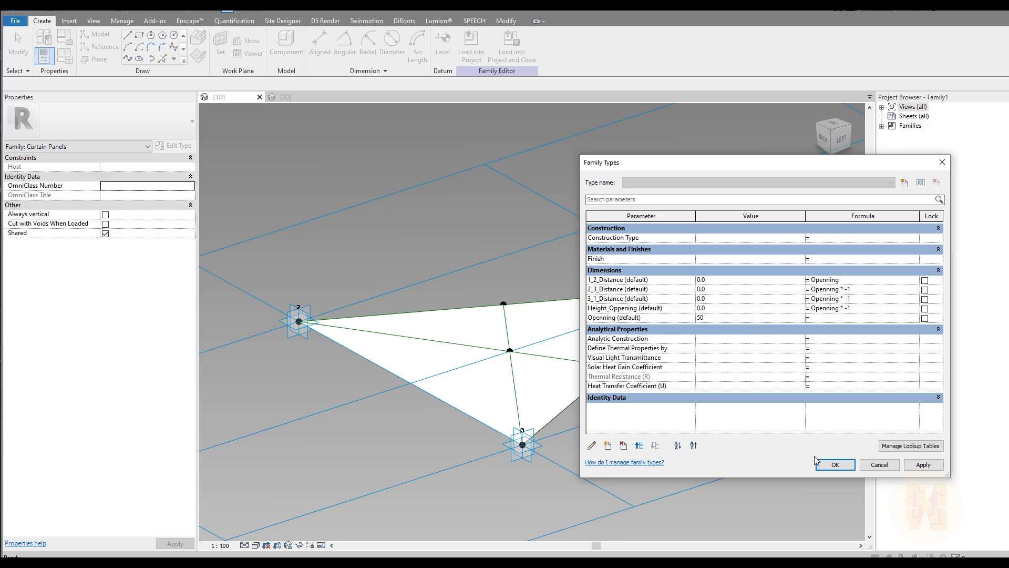
{"action": "left_click", "coordinate": [836, 464]}
{"action": "middle_click_drag", "start_coordinate": [600, 412], "coordinate": [541, 390], "text": "shift"}
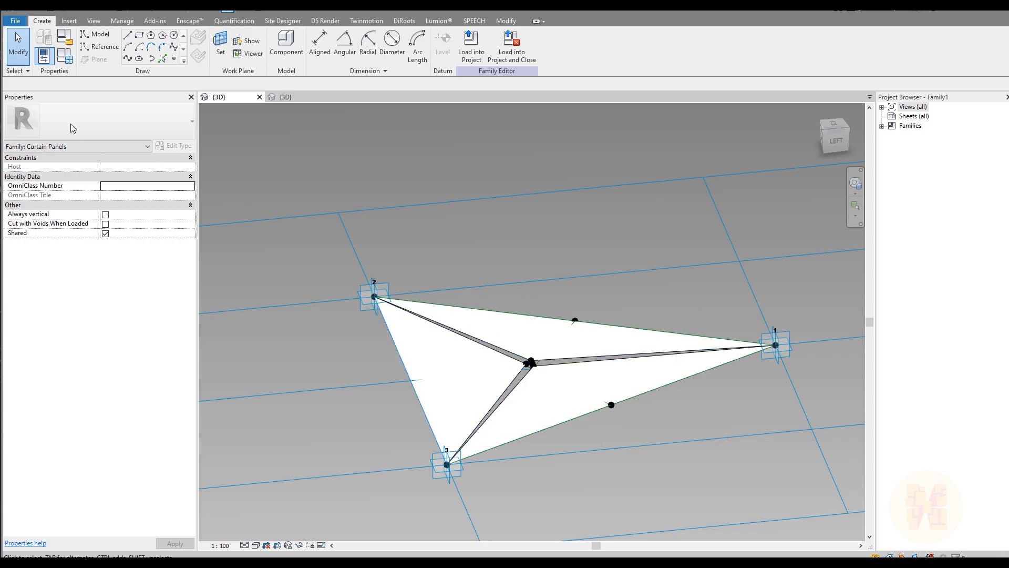
{"action": "left_click", "coordinate": [51, 59]}
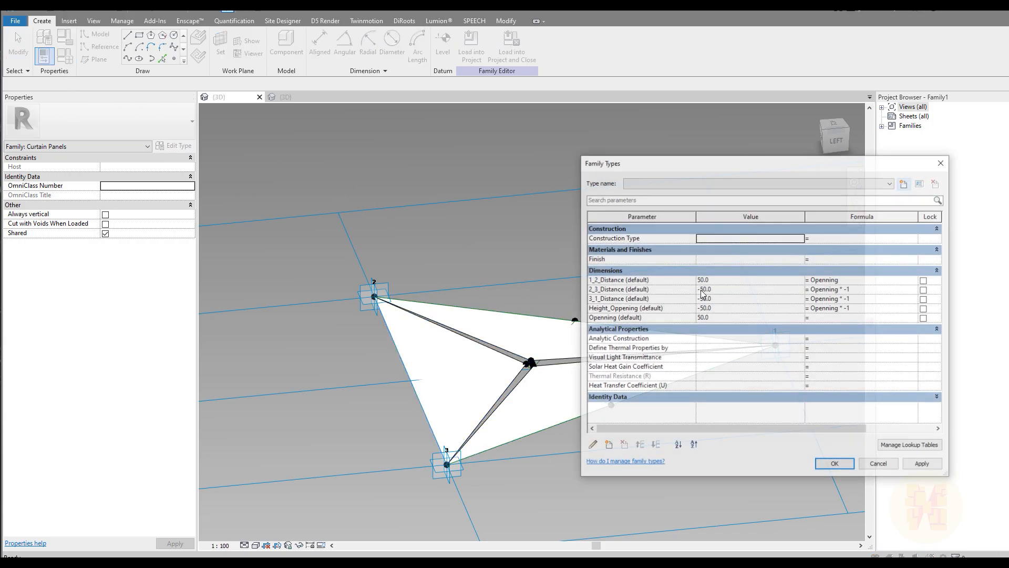
{"action": "left_click", "coordinate": [743, 319]}
{"action": "type", "text": "150"}
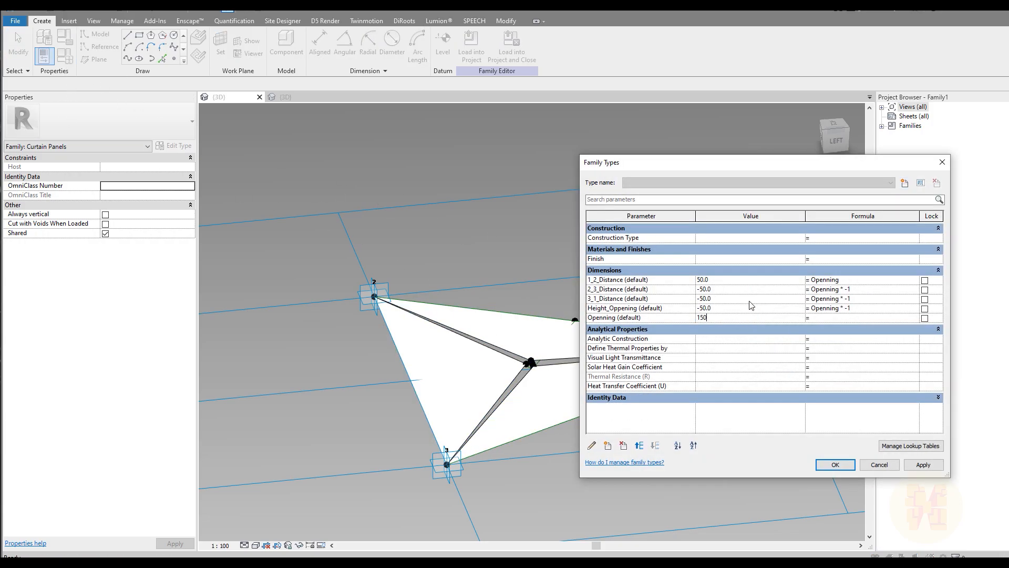
{"action": "left_click", "coordinate": [850, 466]}
{"action": "middle_click_drag", "start_coordinate": [692, 433], "coordinate": [625, 392], "text": "shift"}
Set Openning to 100 and inspect the reshaped panel.
{"action": "left_click", "coordinate": [65, 55]}
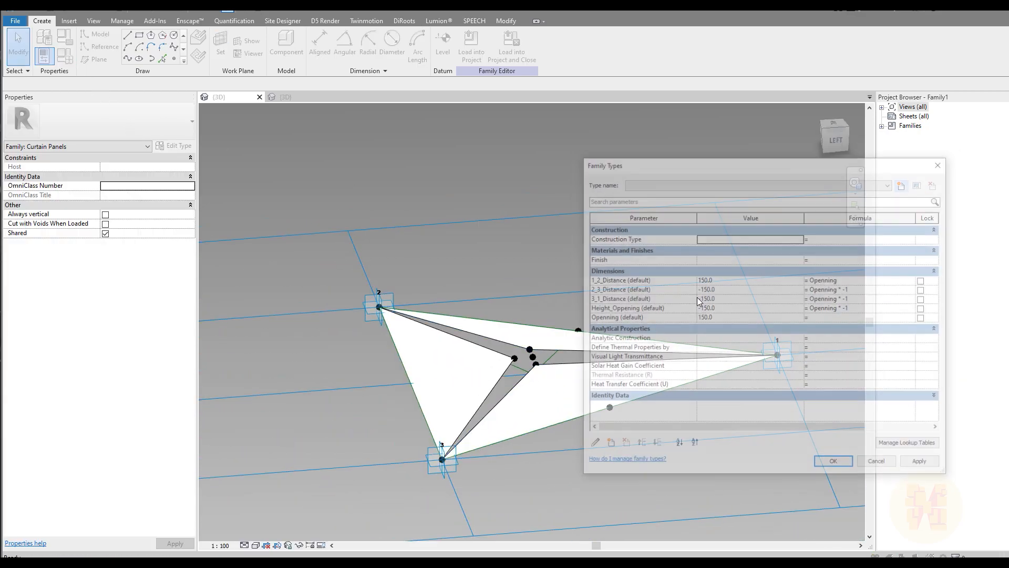
{"action": "left_click", "coordinate": [735, 317]}
{"action": "type", "text": "100"}
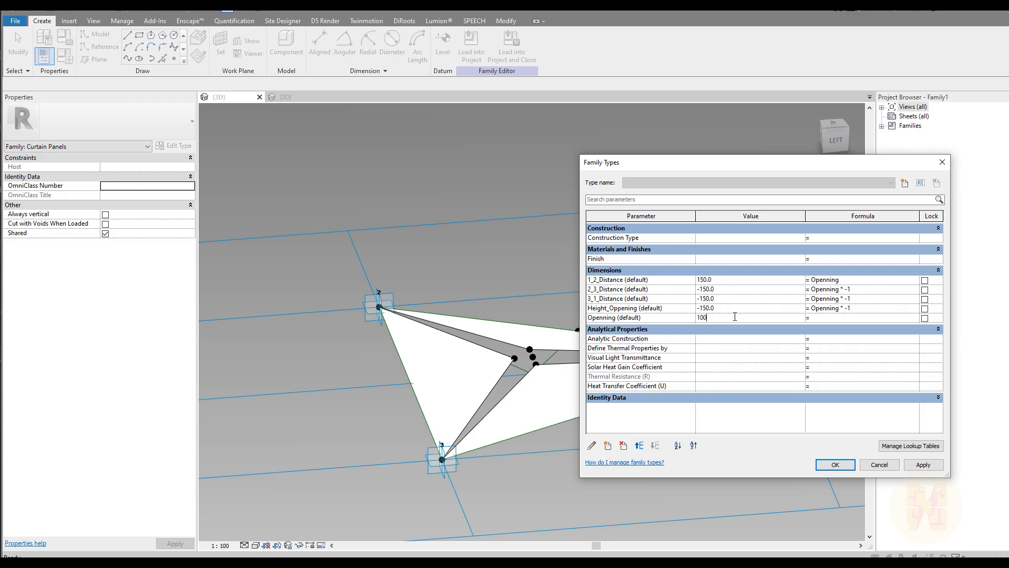
{"action": "left_click", "coordinate": [834, 466]}
{"action": "middle_click_drag", "start_coordinate": [720, 442], "coordinate": [474, 259], "text": "shift"}
Turn the panel to a side view and bring up the File menu.
{"action": "middle_click_drag", "start_coordinate": [581, 368], "coordinate": [603, 383], "text": "shift"}
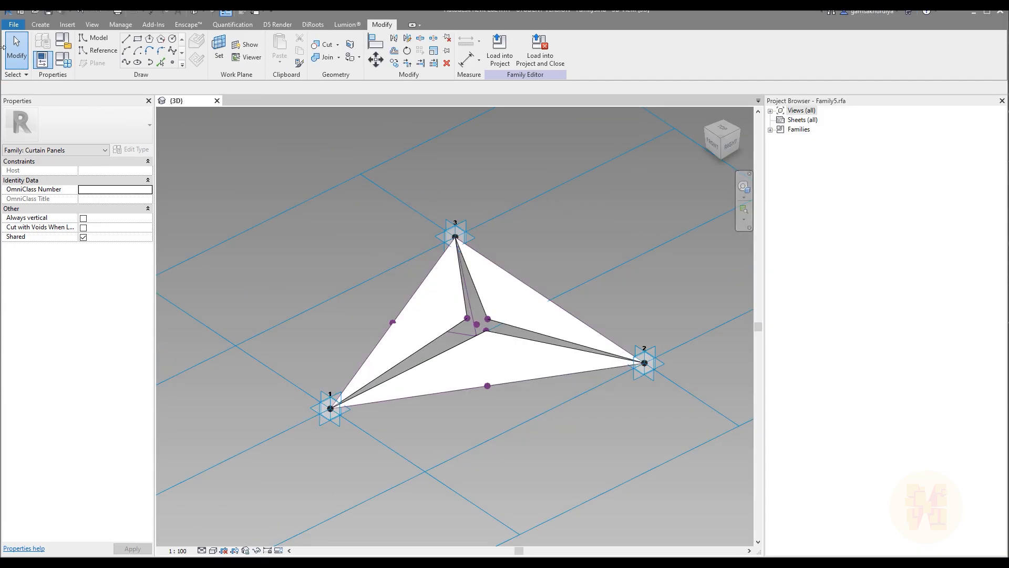
{"action": "left_click", "coordinate": [14, 25]}
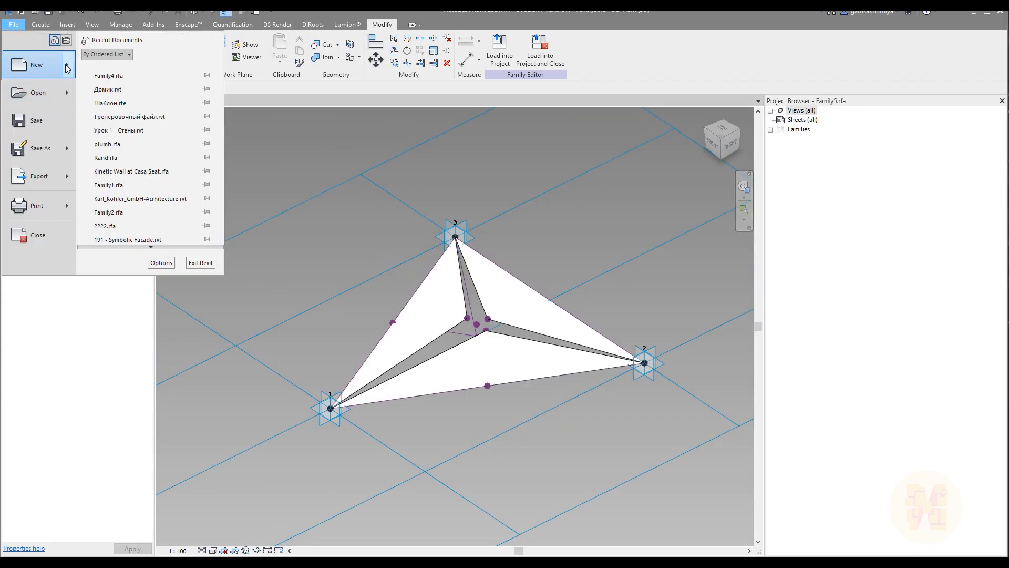
Create a new conceptual mass family from the Metric Mass template.
{"action": "mouse_move", "coordinate": [67, 68]}
{"action": "left_click", "coordinate": [158, 134]}
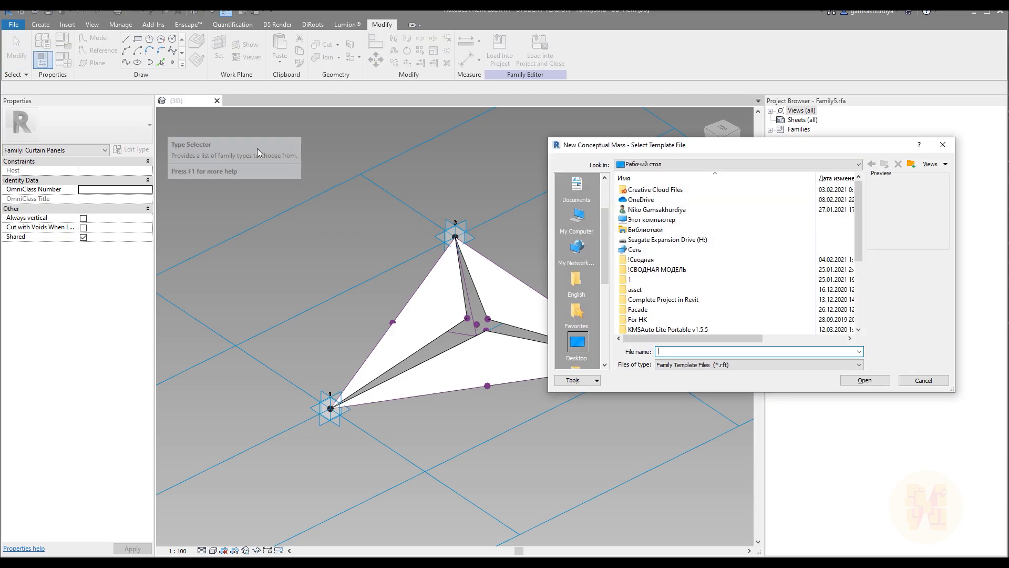
{"action": "scroll", "coordinate": [603, 224], "scroll_direction": "up", "scroll_amount": 2}
{"action": "left_click", "coordinate": [568, 195]}
{"action": "left_click", "coordinate": [576, 344]}
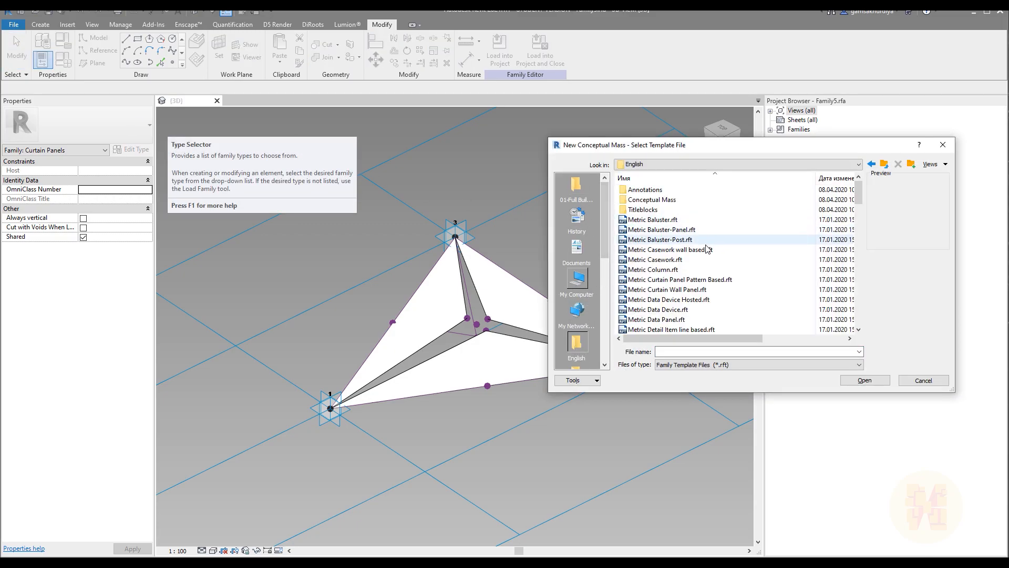
{"action": "left_click", "coordinate": [684, 240]}
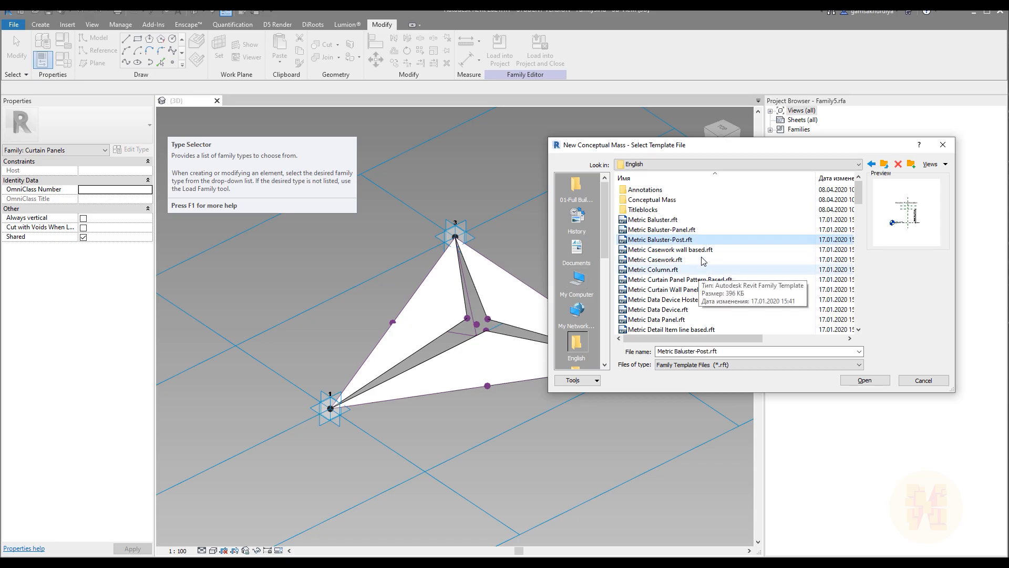
{"action": "double_click", "coordinate": [644, 199]}
{"action": "left_click", "coordinate": [644, 189]}
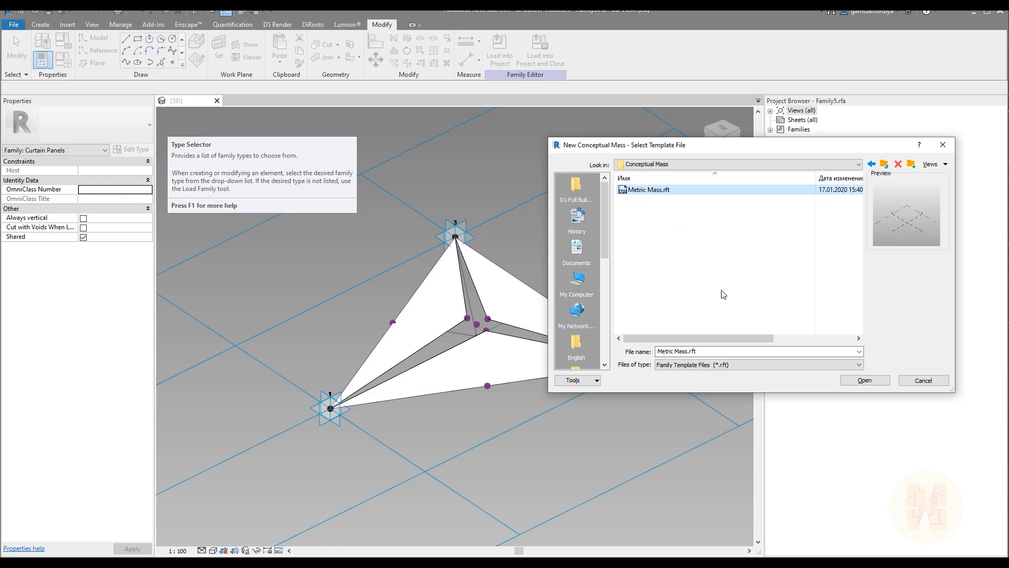
{"action": "left_click", "coordinate": [863, 380]}
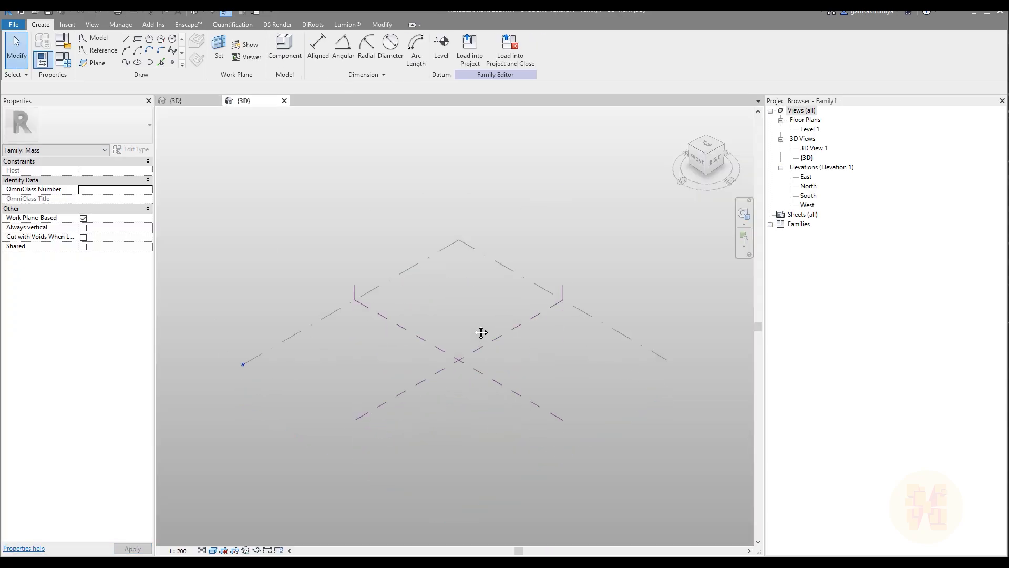
Draw a rectangle of roughly 37000 by 19000 on the vertical reference plane.
{"action": "middle_click_drag", "start_coordinate": [480, 334], "coordinate": [479, 324], "text": "shift"}
{"action": "scroll", "coordinate": [478, 342], "scroll_direction": "up", "scroll_amount": 5}
{"action": "left_click", "coordinate": [219, 47]}
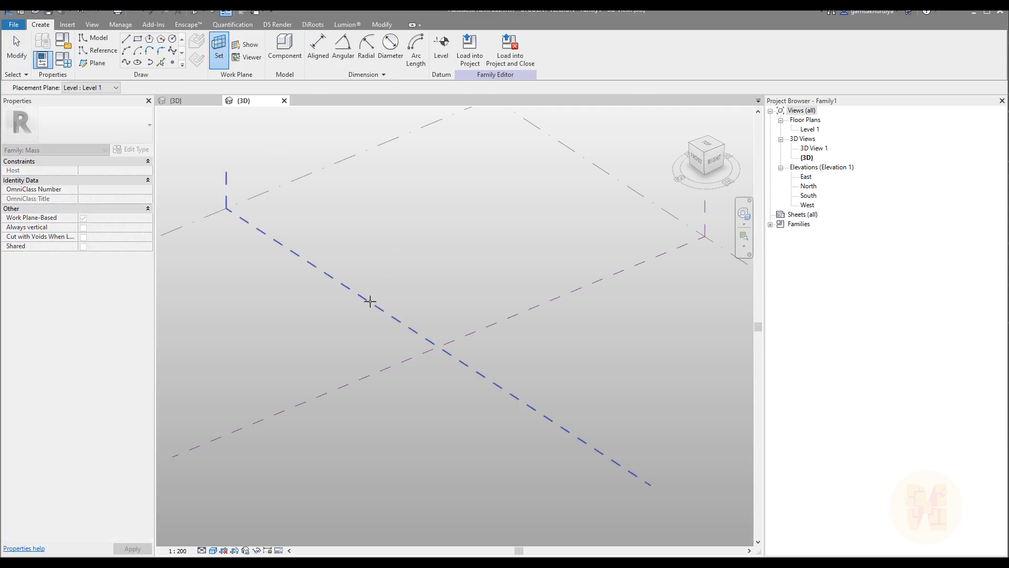
{"action": "left_click", "coordinate": [370, 302]}
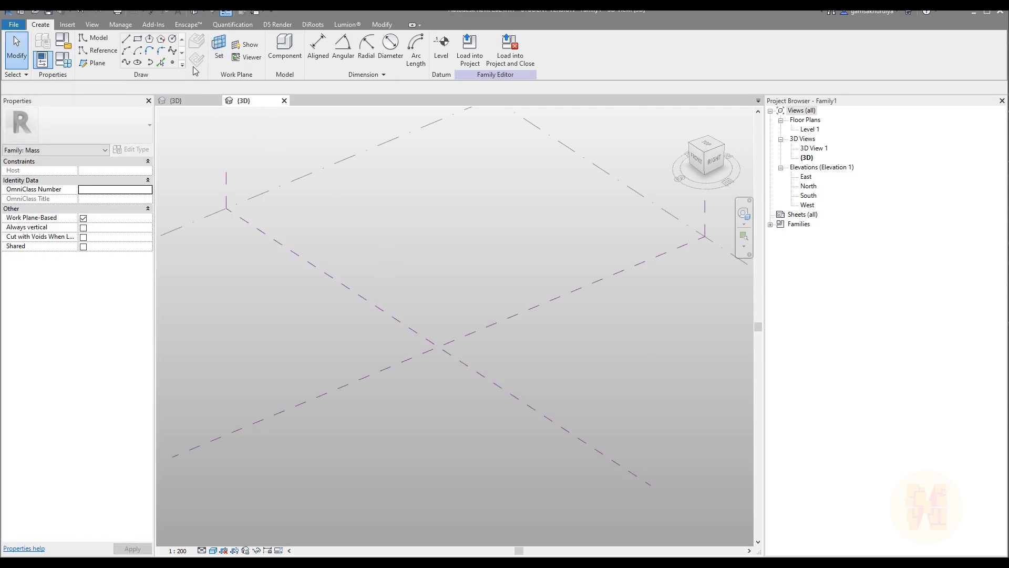
{"action": "left_click", "coordinate": [138, 38]}
{"action": "left_click", "coordinate": [366, 299]}
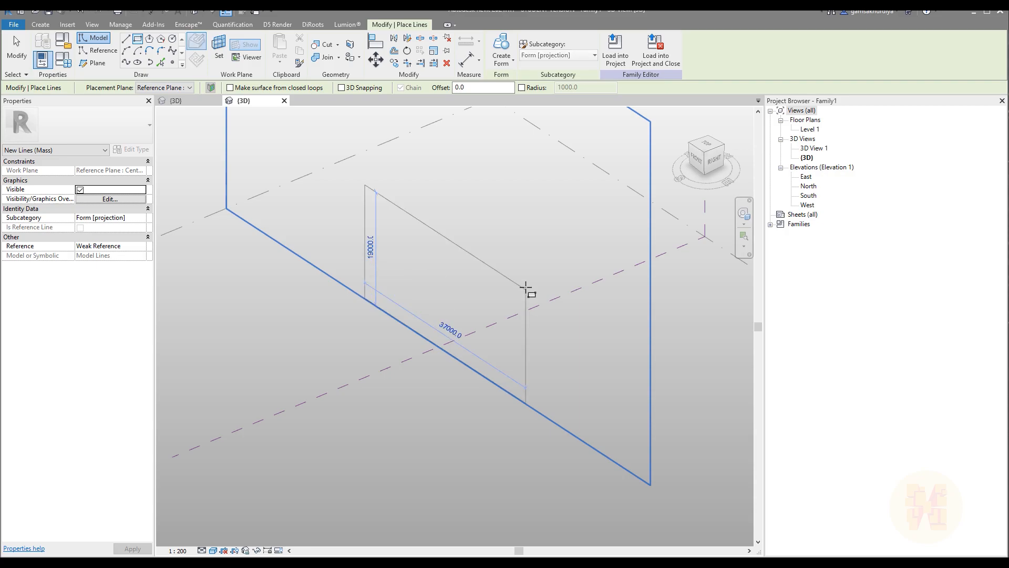
{"action": "left_click", "coordinate": [525, 288]}
{"action": "key", "text": "Escape"}
{"action": "key", "text": "Escape"}
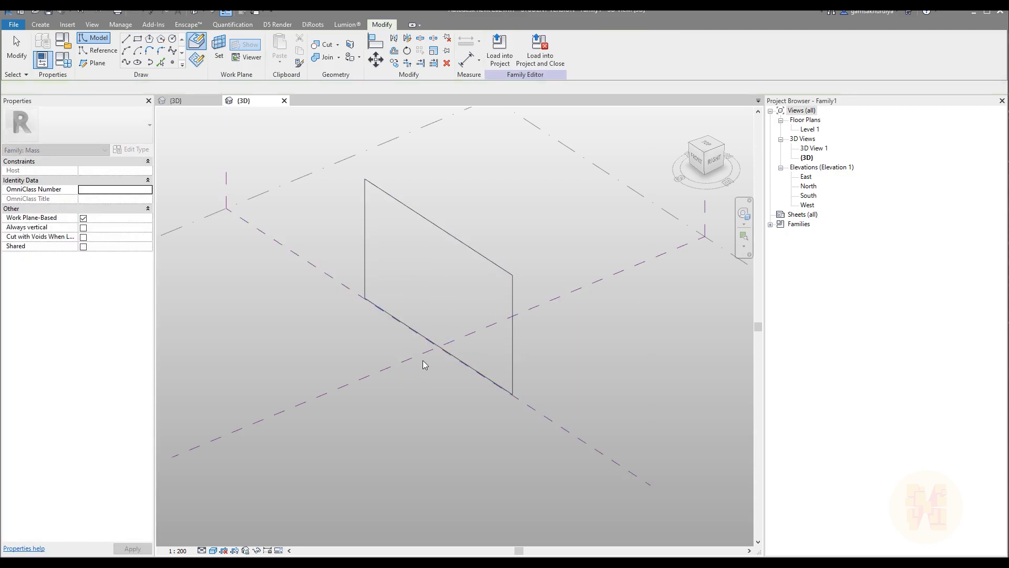
{"action": "middle_click_drag", "start_coordinate": [372, 361], "coordinate": [479, 343], "text": "shift"}
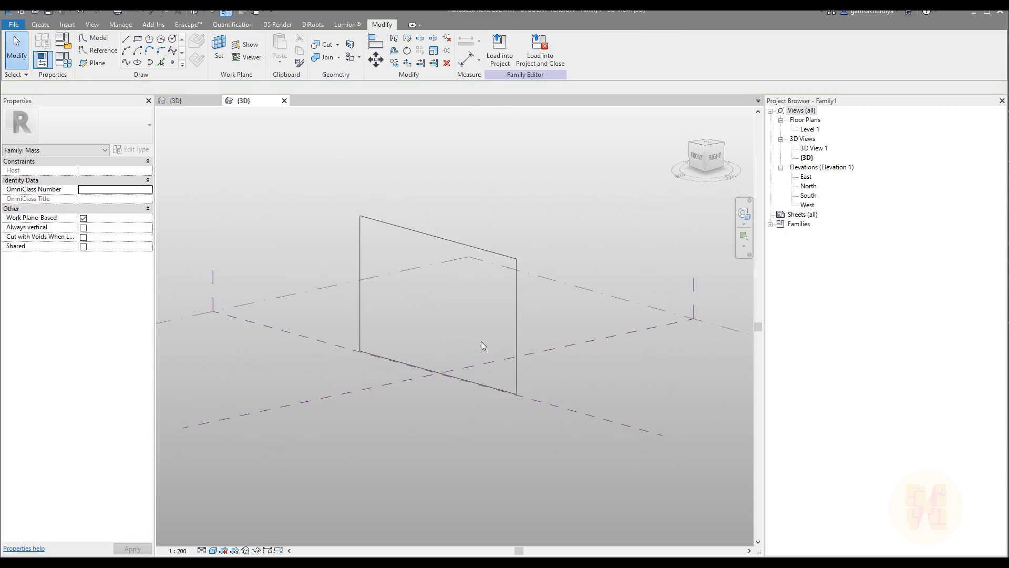
Extrude the rectangle into a solid box form.
{"action": "left_click", "coordinate": [517, 354]}
{"action": "middle_click_drag", "start_coordinate": [395, 338], "coordinate": [449, 360], "text": "shift"}
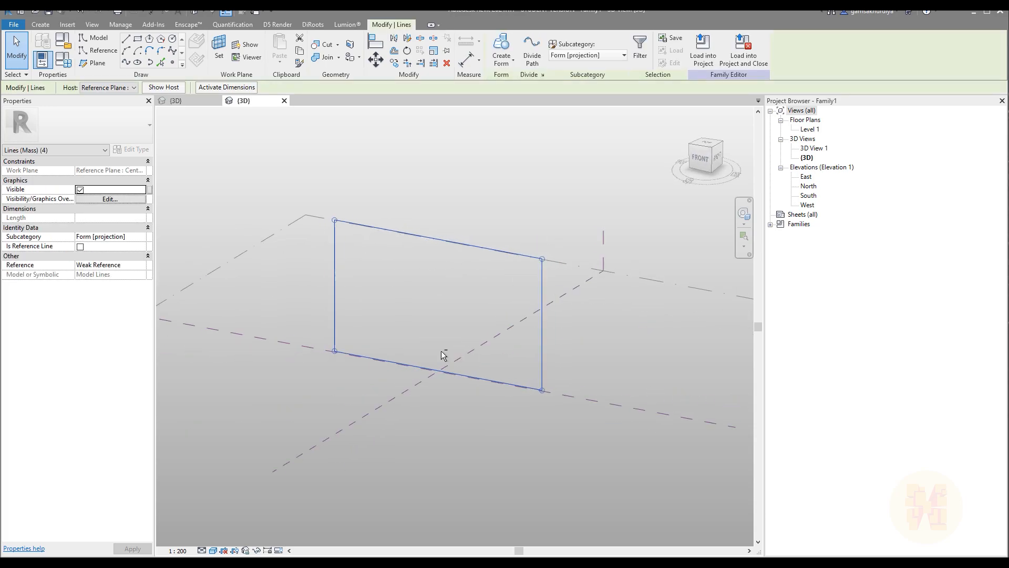
{"action": "left_click", "coordinate": [502, 53]}
Delete the box form, keeping only its rectangular profile, and select the profile chain.
{"action": "left_click", "coordinate": [520, 351]}
{"action": "middle_click_drag", "start_coordinate": [613, 365], "coordinate": [513, 315], "text": "shift"}
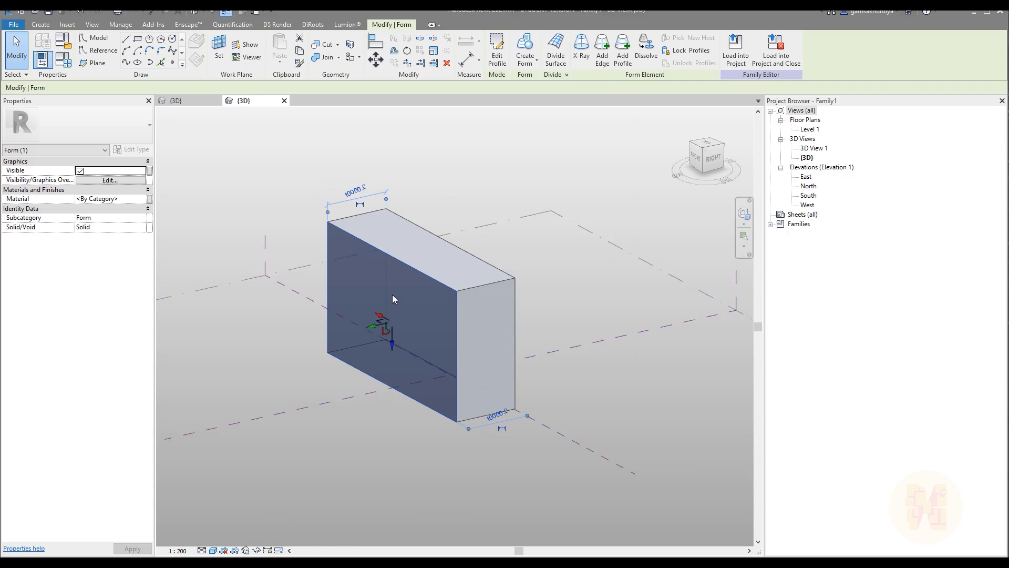
{"action": "middle_click_drag", "start_coordinate": [486, 366], "coordinate": [515, 354], "text": "shift"}
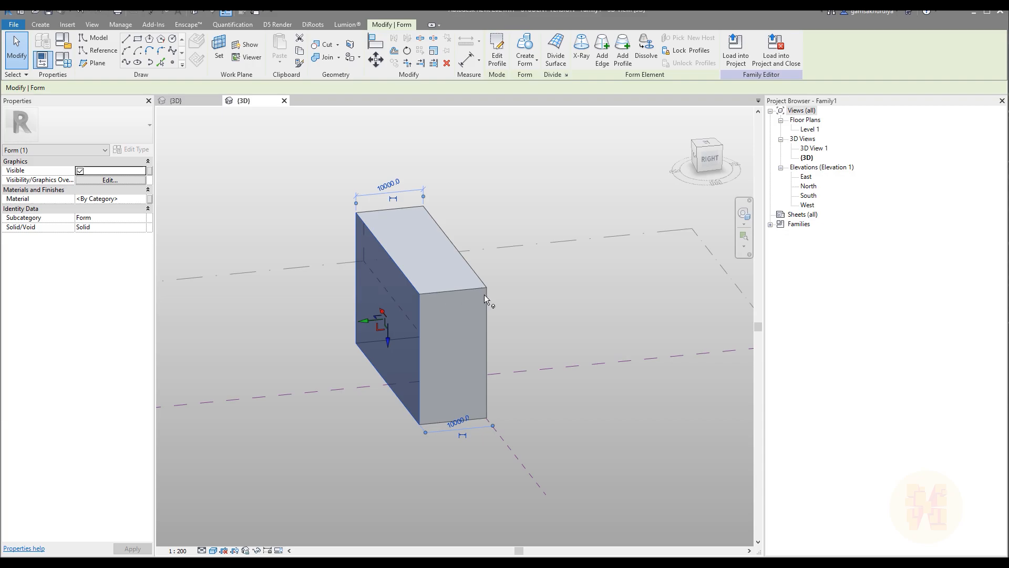
{"action": "key", "text": "Delete"}
{"action": "middle_click_drag", "start_coordinate": [366, 337], "coordinate": [475, 344], "text": "shift"}
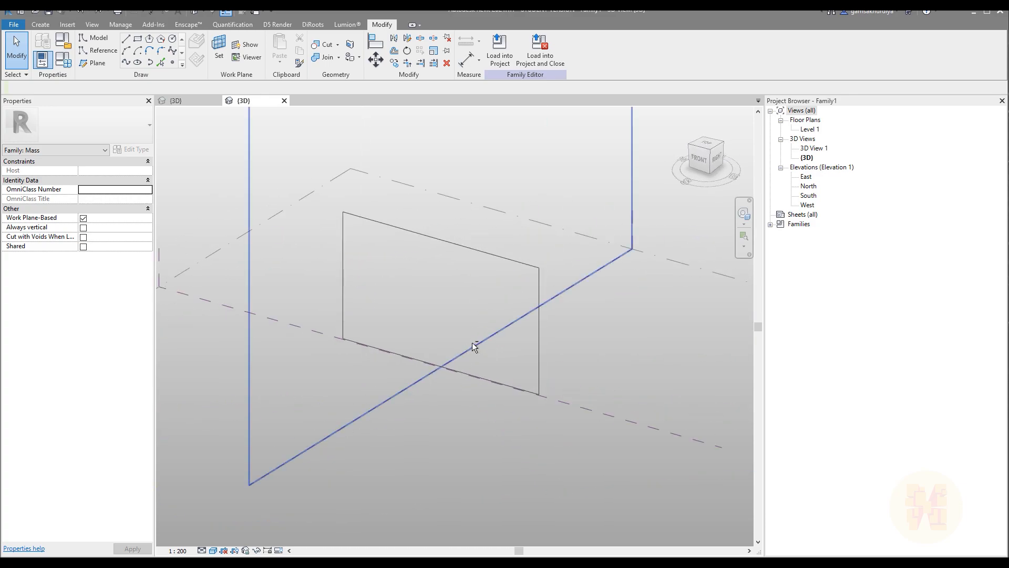
{"action": "left_click", "coordinate": [368, 348]}
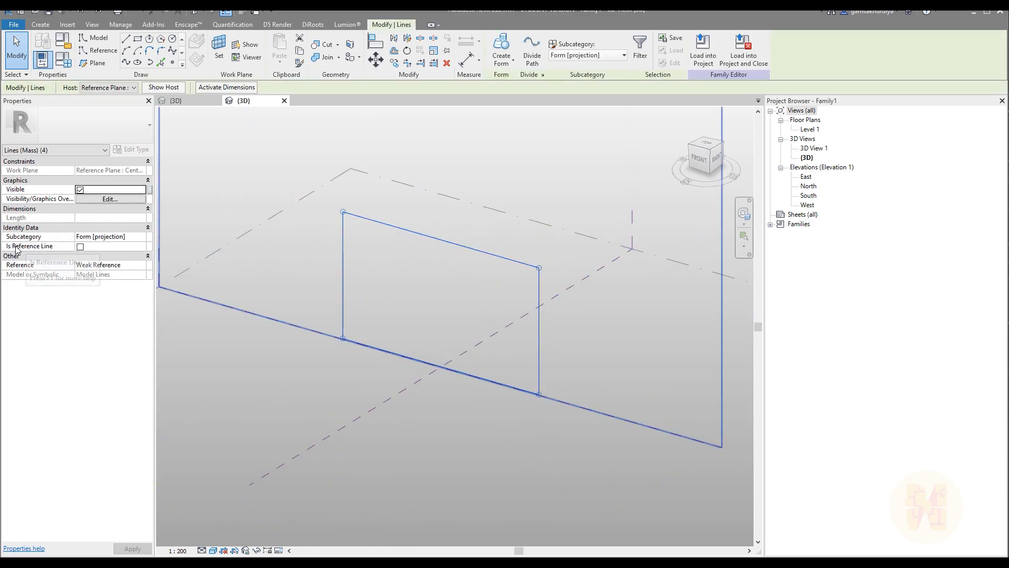
Make the profile lines reference lines and create a flat surface form from them.
{"action": "left_click", "coordinate": [80, 247]}
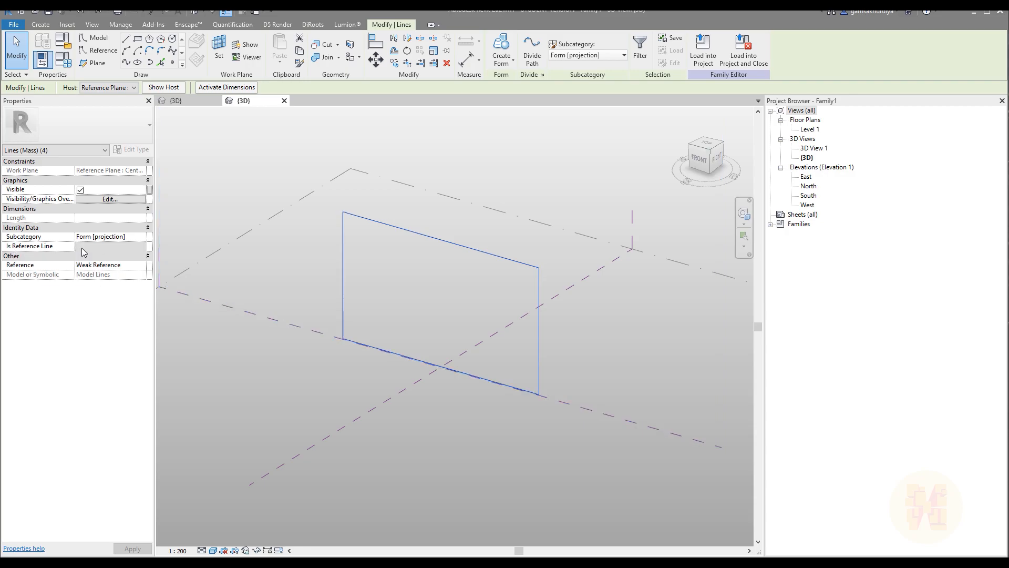
{"action": "left_click", "coordinate": [506, 53]}
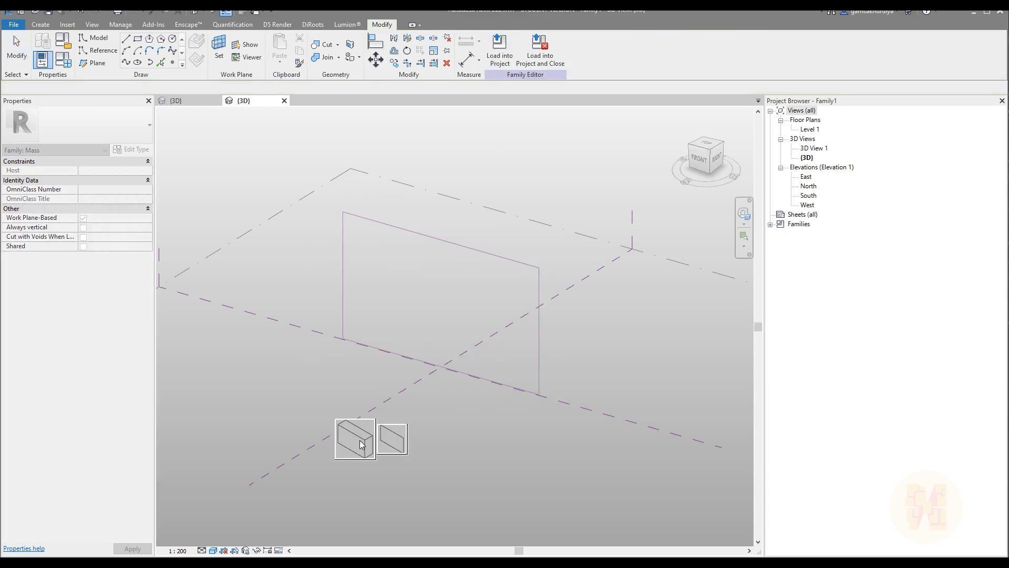
{"action": "left_click", "coordinate": [390, 445]}
{"action": "middle_click_drag", "start_coordinate": [326, 436], "coordinate": [292, 339], "text": "shift"}
Divide the surface form into a 10 by 10 UV grid.
{"action": "left_click", "coordinate": [264, 291]}
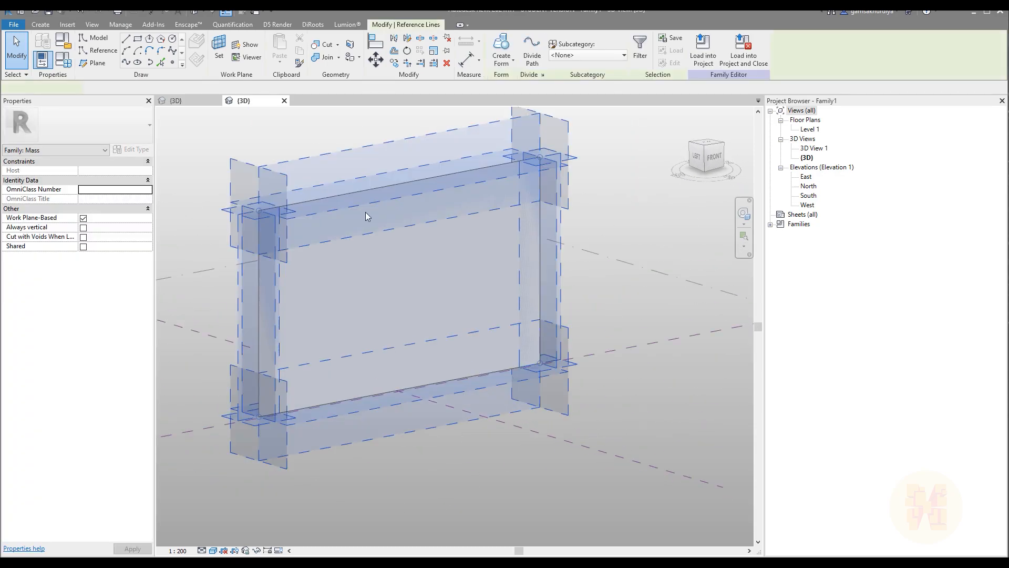
{"action": "left_click", "coordinate": [580, 209]}
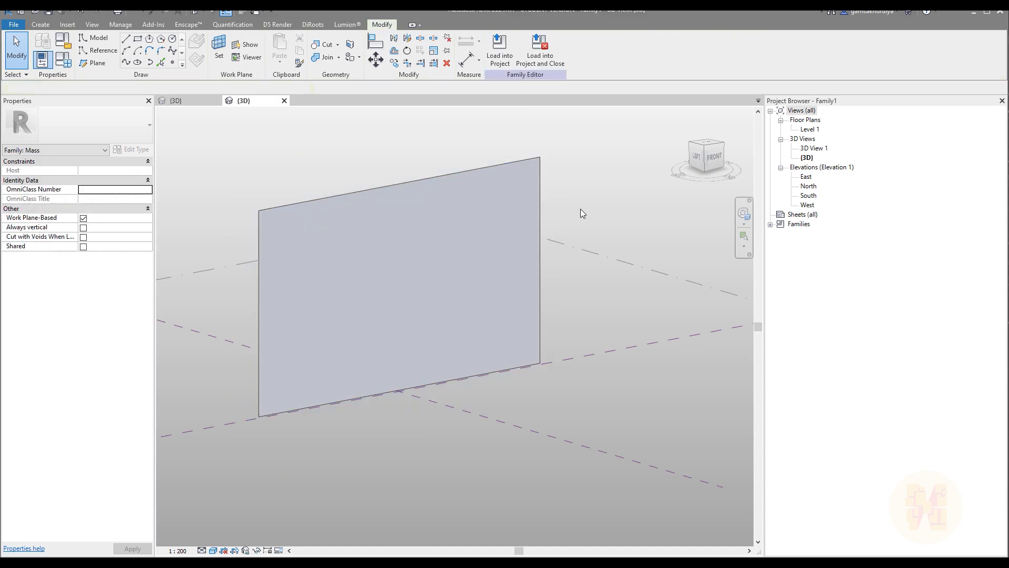
{"action": "left_click", "coordinate": [528, 222]}
{"action": "left_click", "coordinate": [556, 47]}
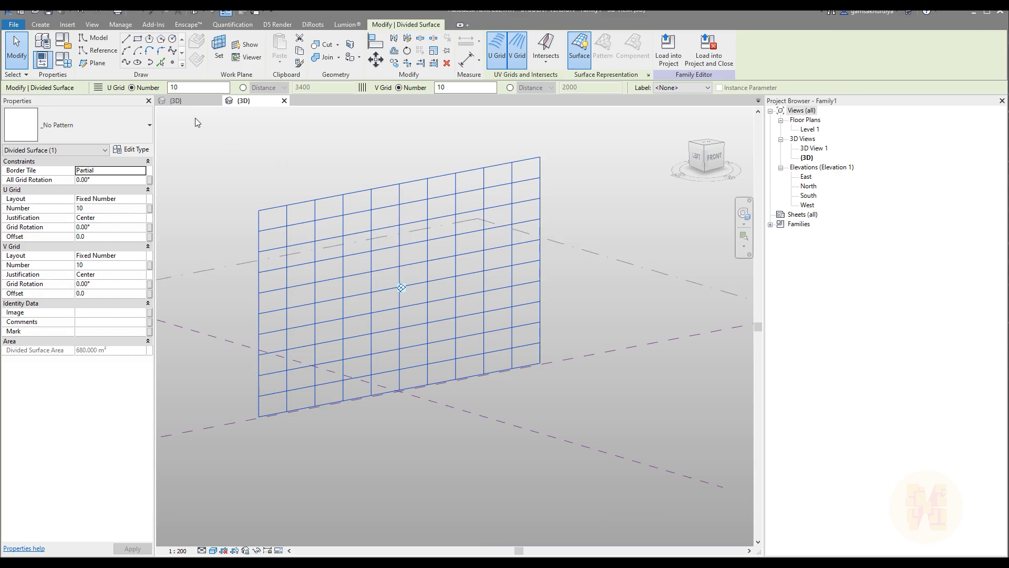
Check the tile pattern grid of the Family5 triangular panel.
{"action": "left_click", "coordinate": [197, 102]}
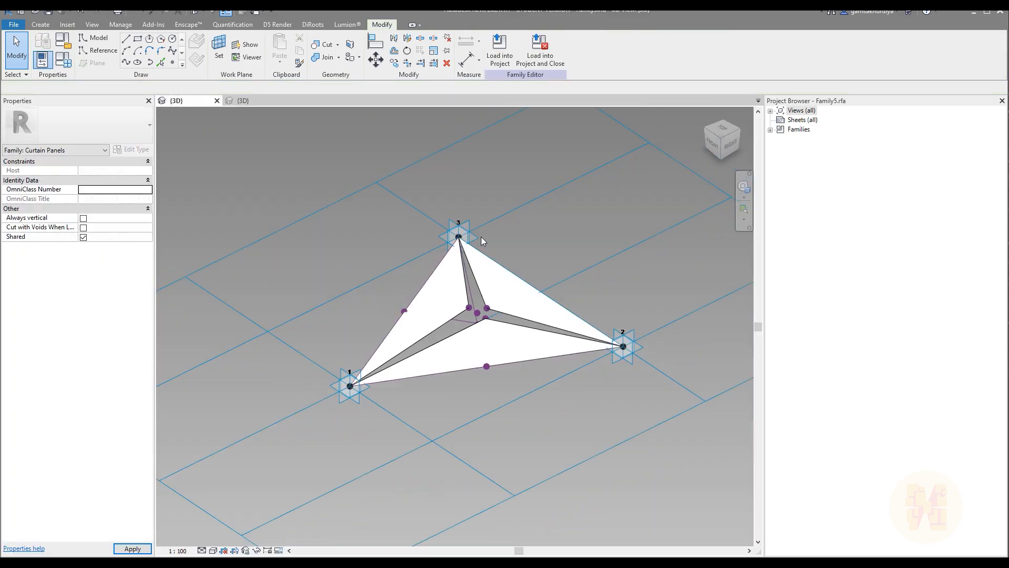
{"action": "scroll", "coordinate": [481, 239], "scroll_direction": "down", "scroll_amount": 4}
{"action": "middle_click_drag", "start_coordinate": [528, 275], "coordinate": [473, 296]}
{"action": "left_click", "coordinate": [531, 299]}
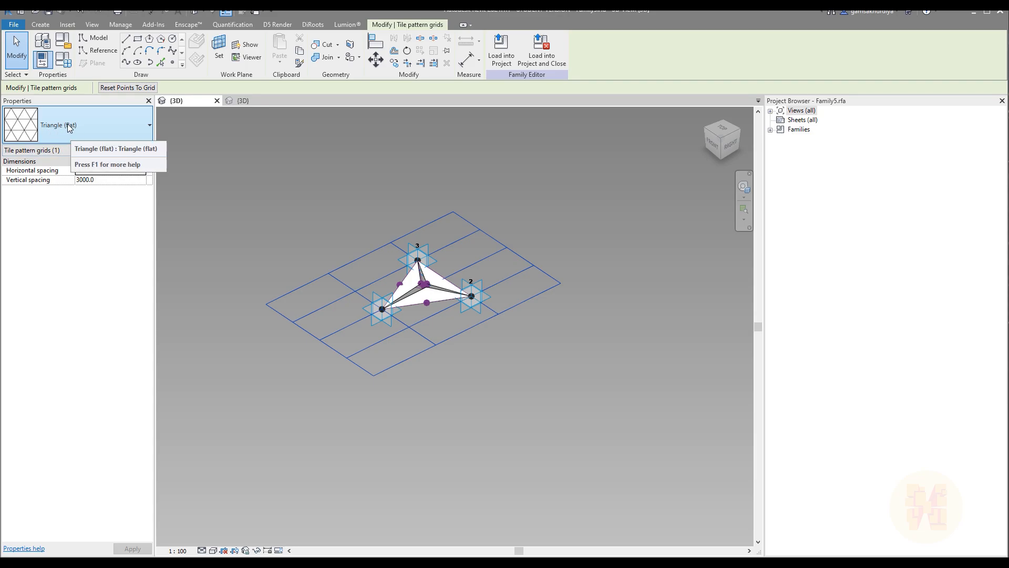
Apply the Triangle (flat) pattern to the Family1 divided surface.
{"action": "left_click", "coordinate": [260, 100]}
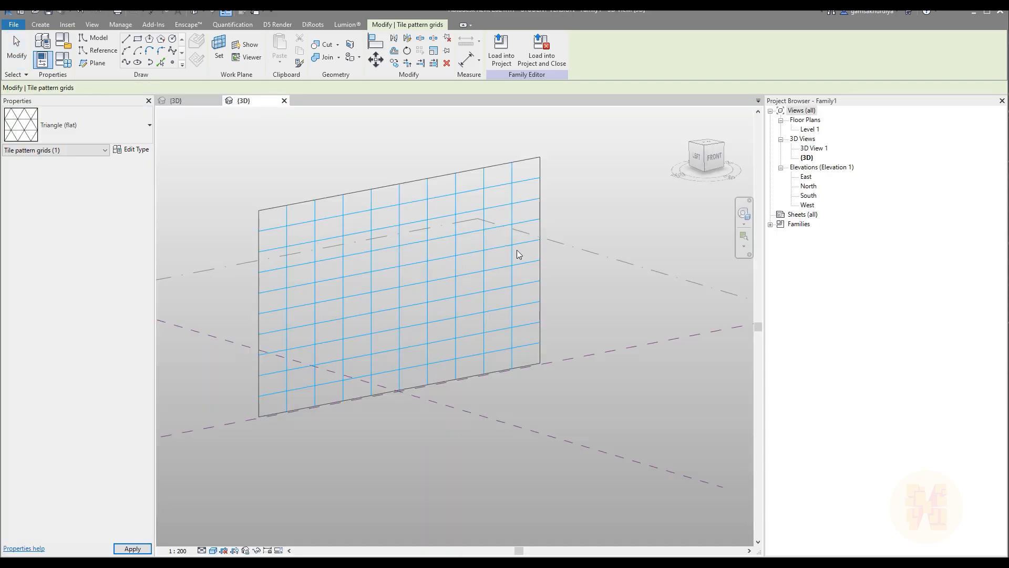
{"action": "key", "text": "Escape"}
{"action": "left_click", "coordinate": [506, 244]}
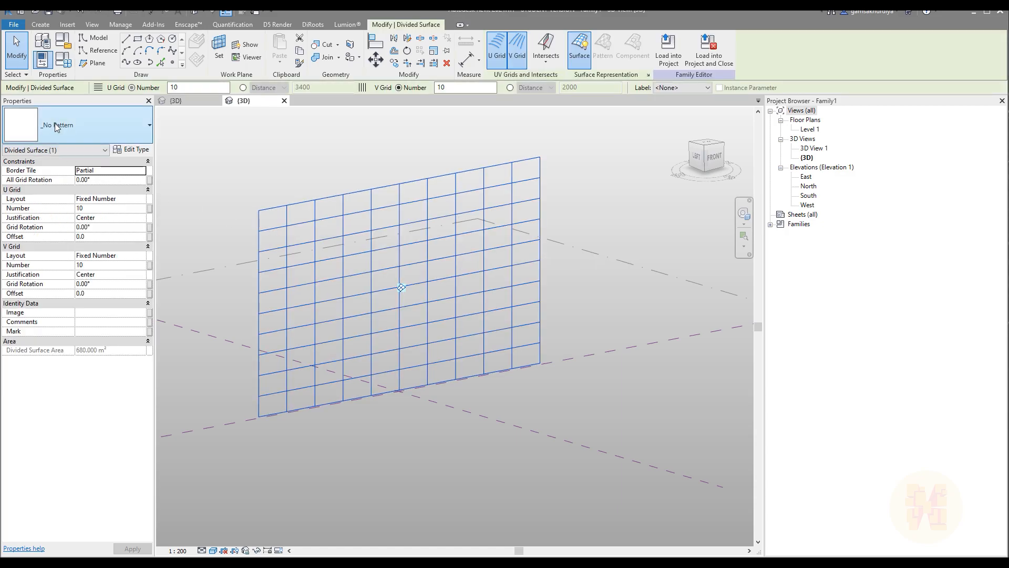
{"action": "left_click", "coordinate": [58, 130]}
{"action": "scroll", "coordinate": [95, 398], "scroll_direction": "down", "scroll_amount": 5}
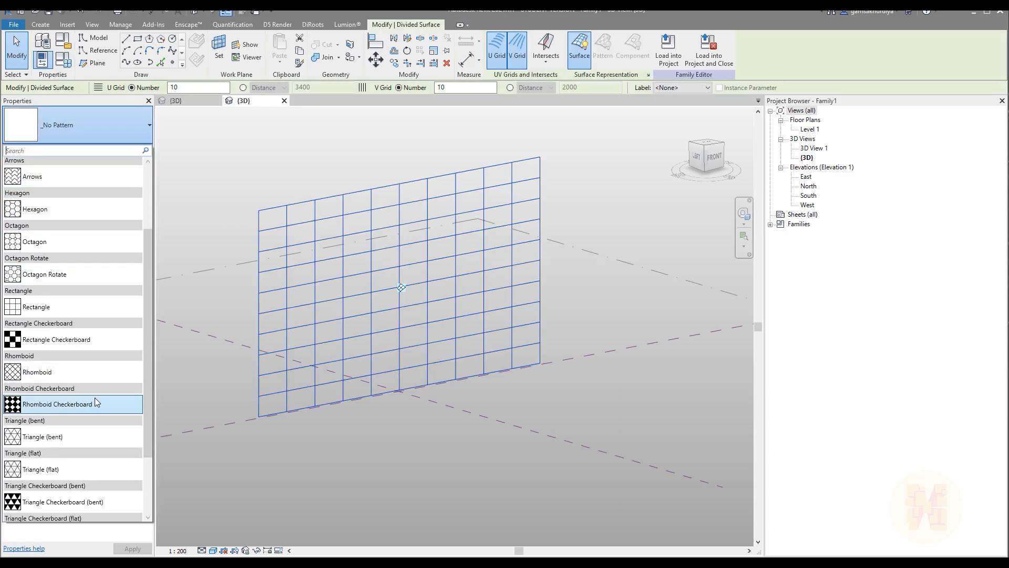
{"action": "left_click", "coordinate": [52, 469]}
{"action": "middle_click_drag", "start_coordinate": [592, 382], "coordinate": [421, 347], "text": "shift"}
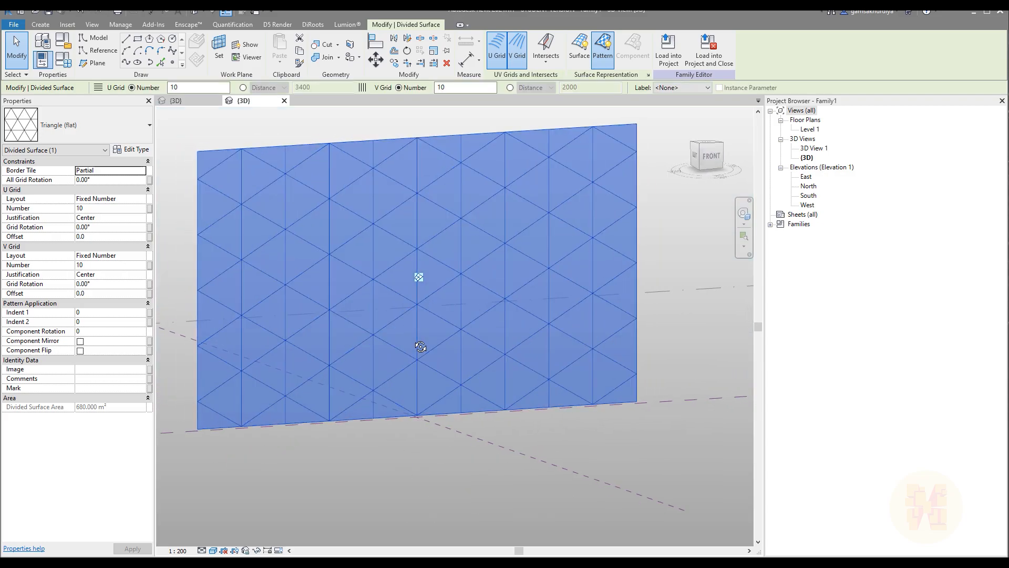
{"action": "left_click", "coordinate": [176, 100]}
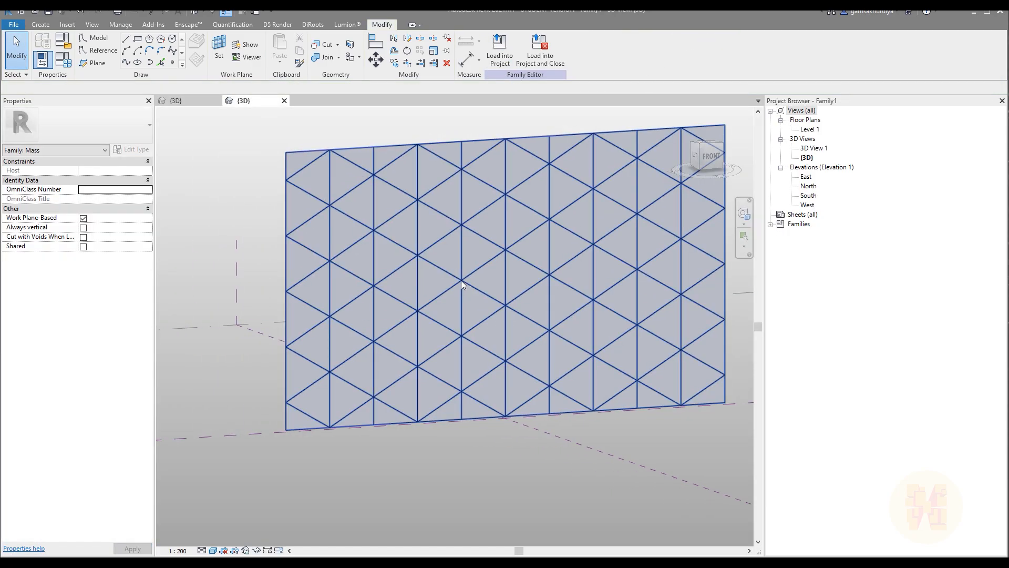
Assign the Family5 panel to the divided surface, filling the wall with star tiles.
{"action": "left_click", "coordinate": [461, 279]}
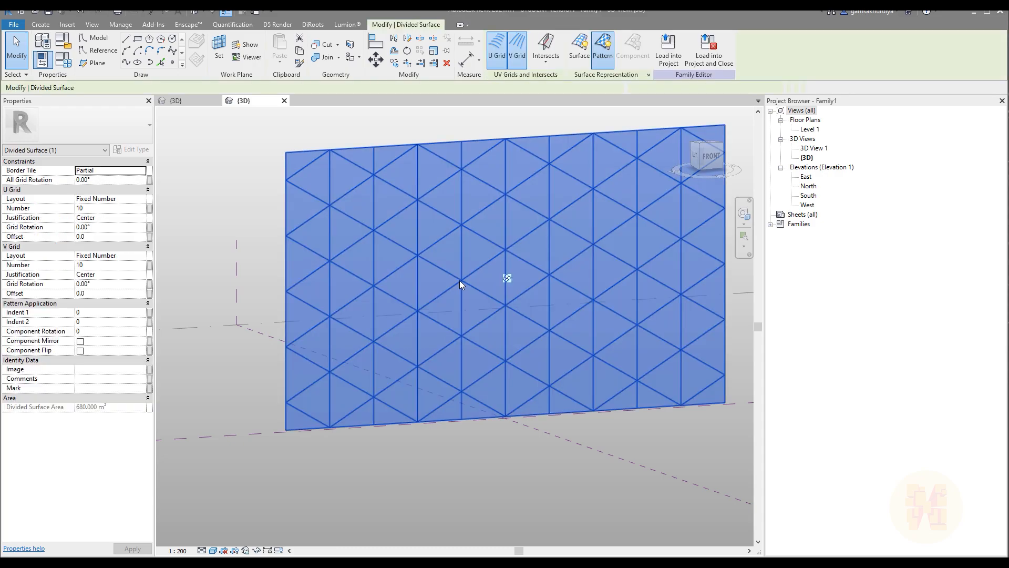
{"action": "left_click", "coordinate": [72, 131]}
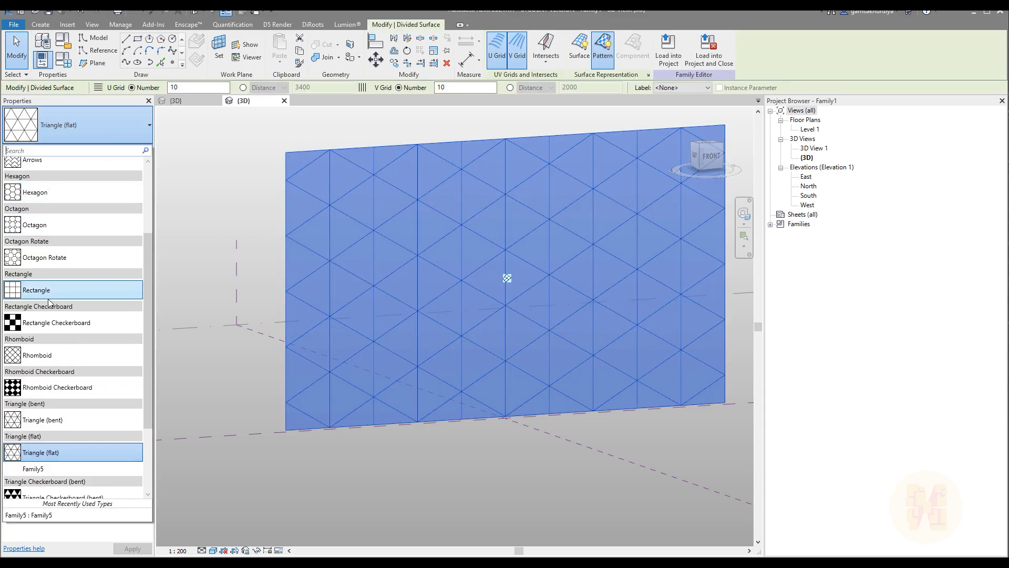
{"action": "left_click", "coordinate": [39, 469]}
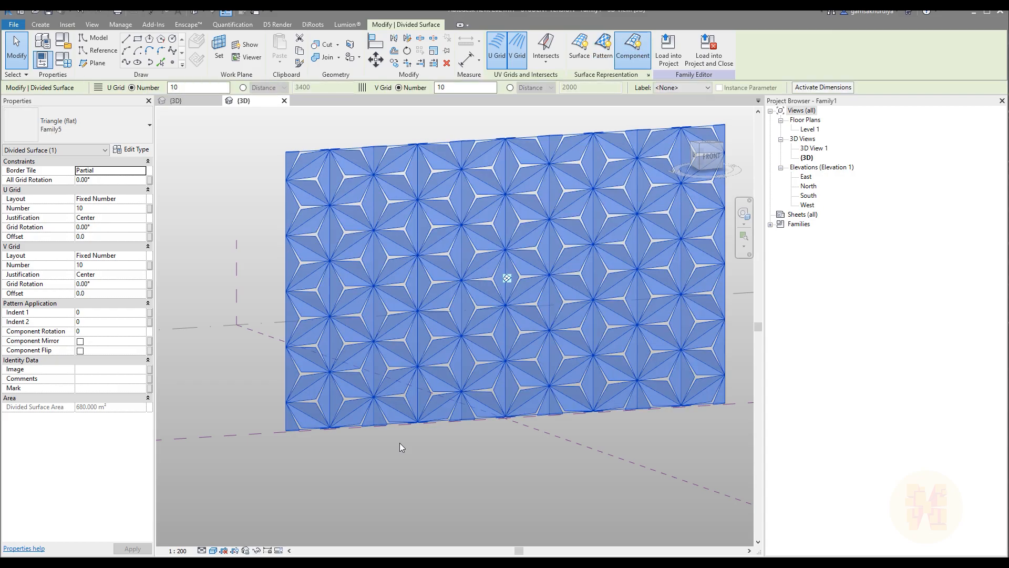
{"action": "middle_click_drag", "start_coordinate": [631, 446], "coordinate": [487, 469], "text": "shift"}
{"action": "left_click", "coordinate": [544, 448]}
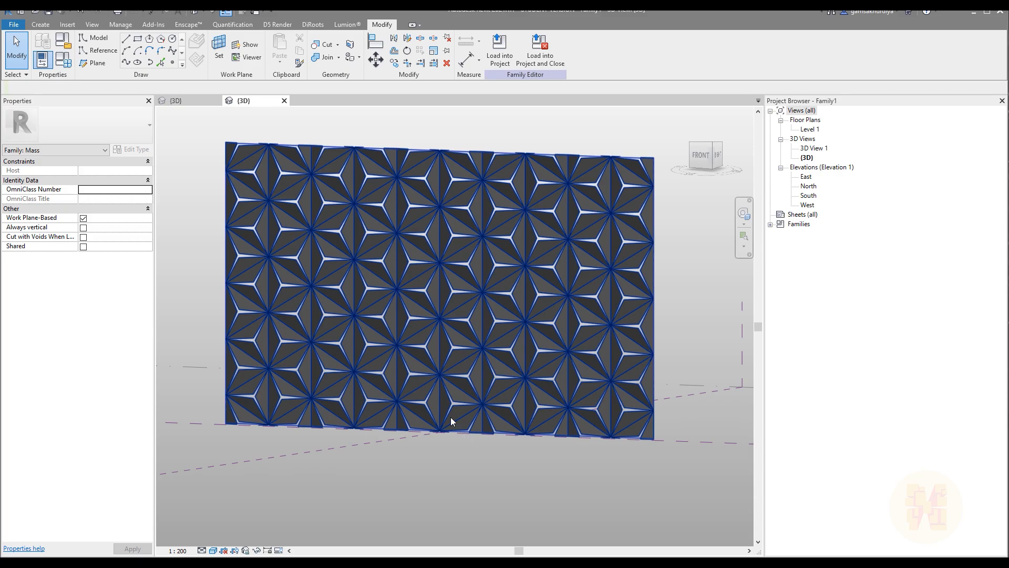
Select a single triangular panel near the centre of the wall.
{"action": "scroll", "coordinate": [424, 346], "scroll_direction": "up", "scroll_amount": 1}
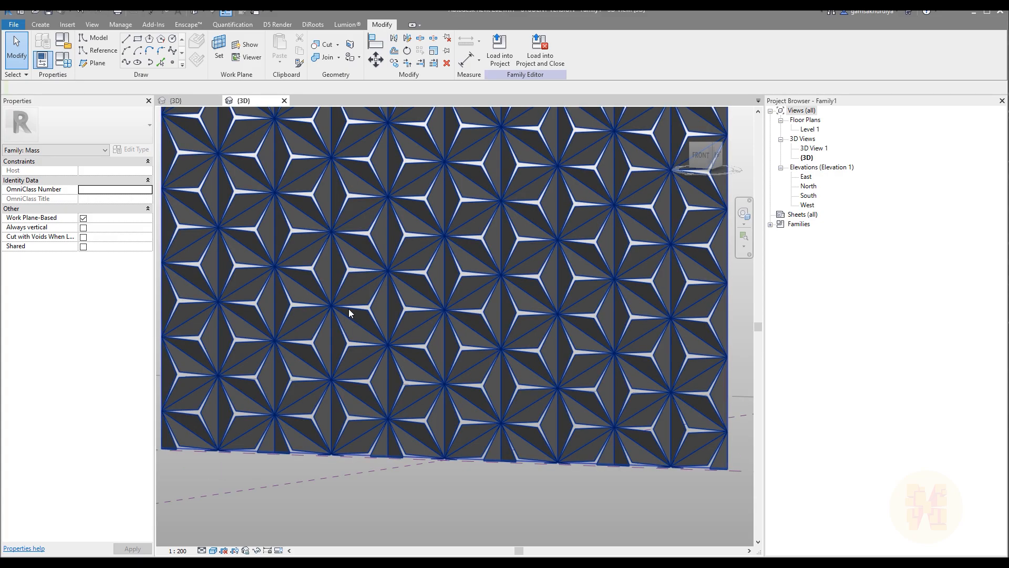
{"action": "scroll", "coordinate": [348, 308], "scroll_direction": "down", "scroll_amount": 2}
{"action": "middle_click_drag", "start_coordinate": [348, 308], "coordinate": [433, 324], "text": "shift"}
{"action": "key", "text": "Tab"}
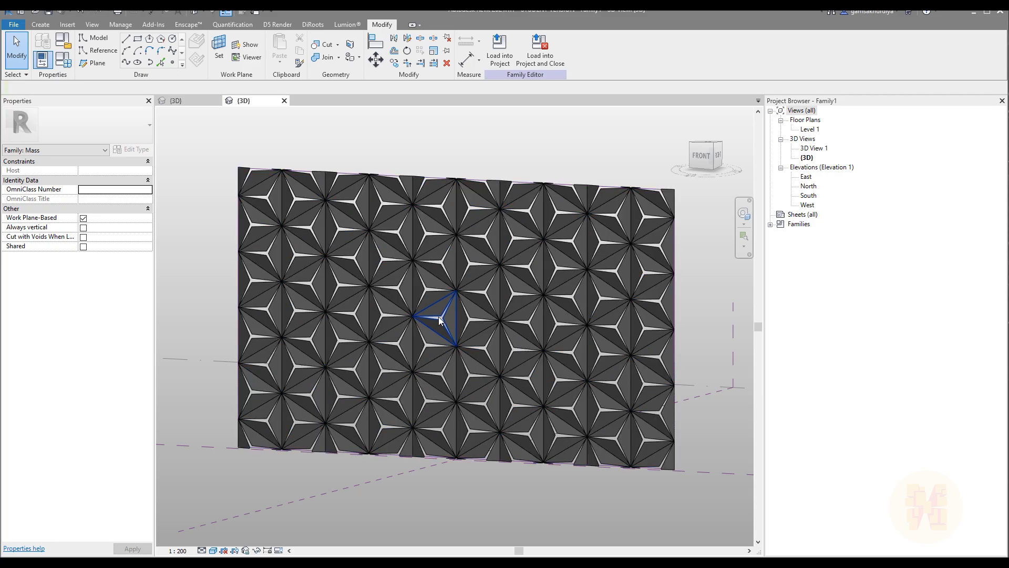
{"action": "left_click", "coordinate": [440, 321]}
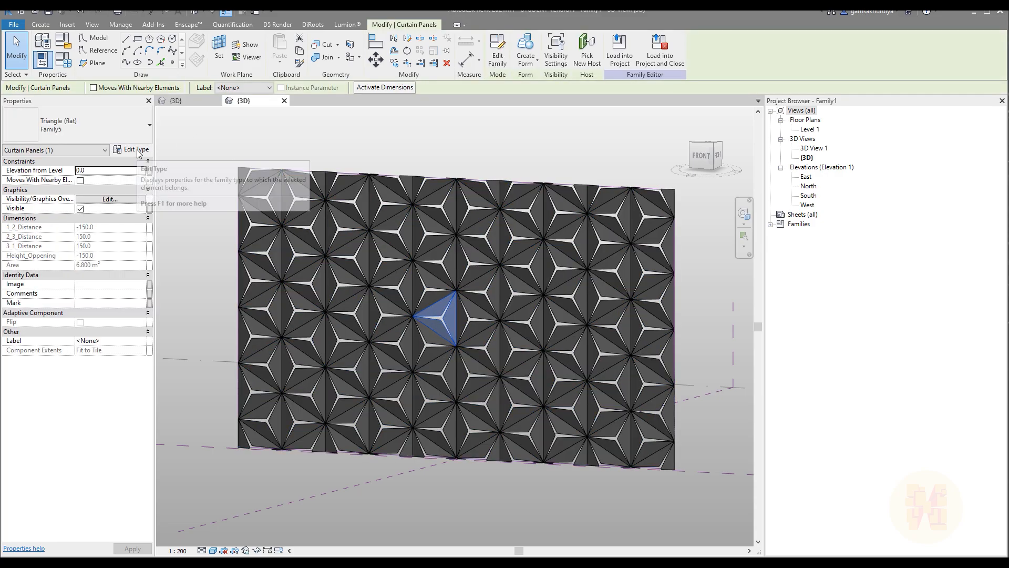
Set the panel type's Opening to 500 in Type Properties.
{"action": "left_click", "coordinate": [138, 151]}
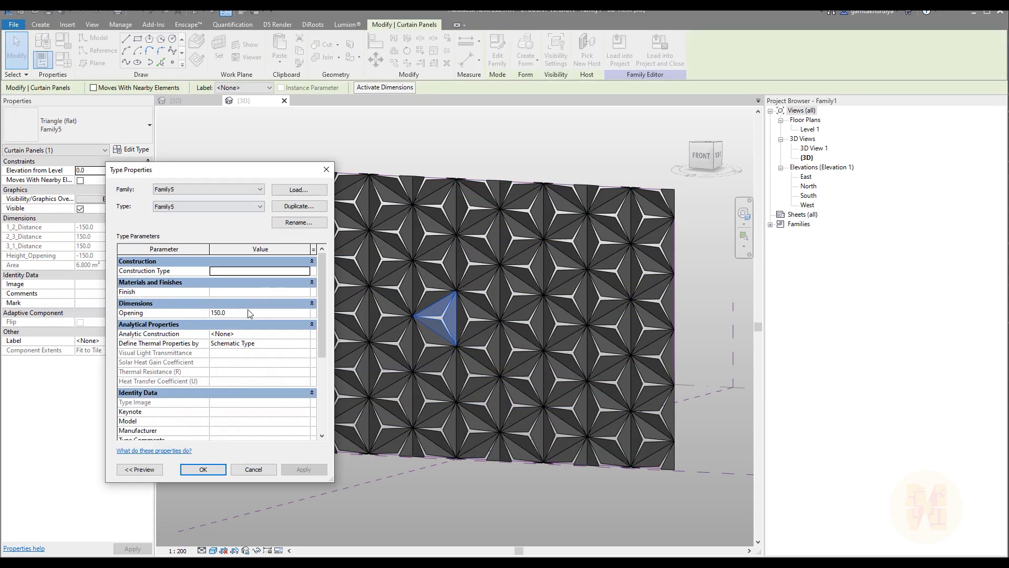
{"action": "left_click", "coordinate": [257, 312]}
{"action": "type", "text": "500"}
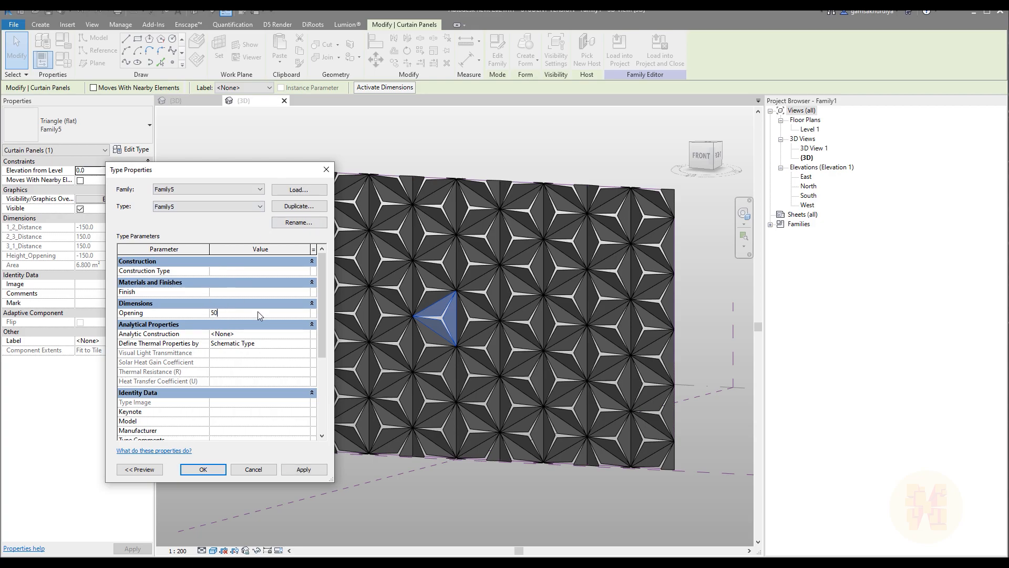
{"action": "left_click", "coordinate": [311, 470]}
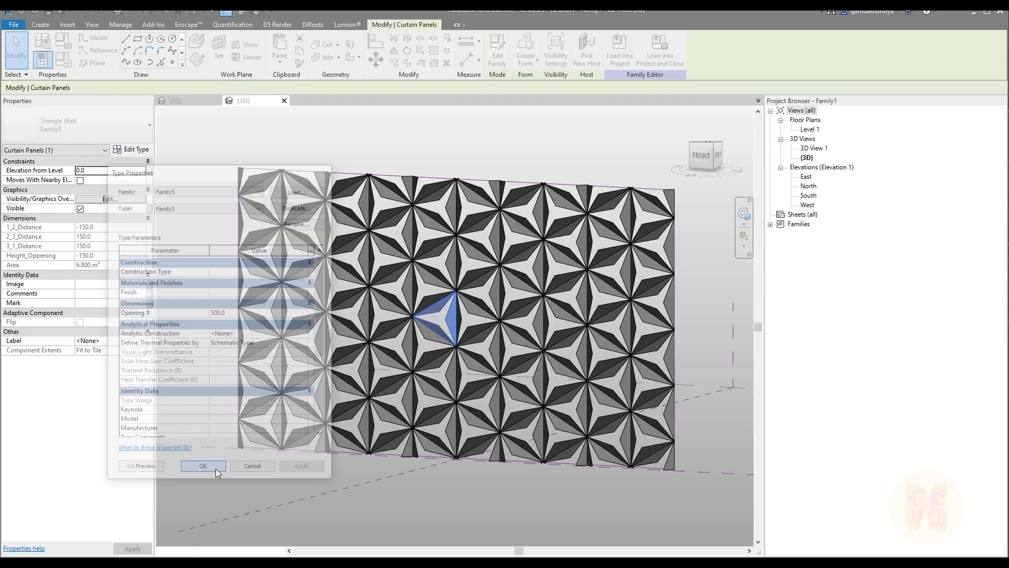
{"action": "left_click", "coordinate": [210, 469]}
Launch Dynamo from the Manage tools.
{"action": "mouse_move", "coordinate": [512, 459]}
{"action": "middle_mouse_down"}
{"action": "mouse_move", "coordinate": [455, 449]}
{"action": "mouse_move", "coordinate": [470, 465]}
{"action": "mouse_move", "coordinate": [512, 475]}
{"action": "mouse_move", "coordinate": [350, 496]}
{"action": "mouse_move", "coordinate": [433, 494]}
{"action": "mouse_move", "coordinate": [460, 474]}
{"action": "mouse_move", "coordinate": [495, 471]}
{"action": "middle_mouse_up"}
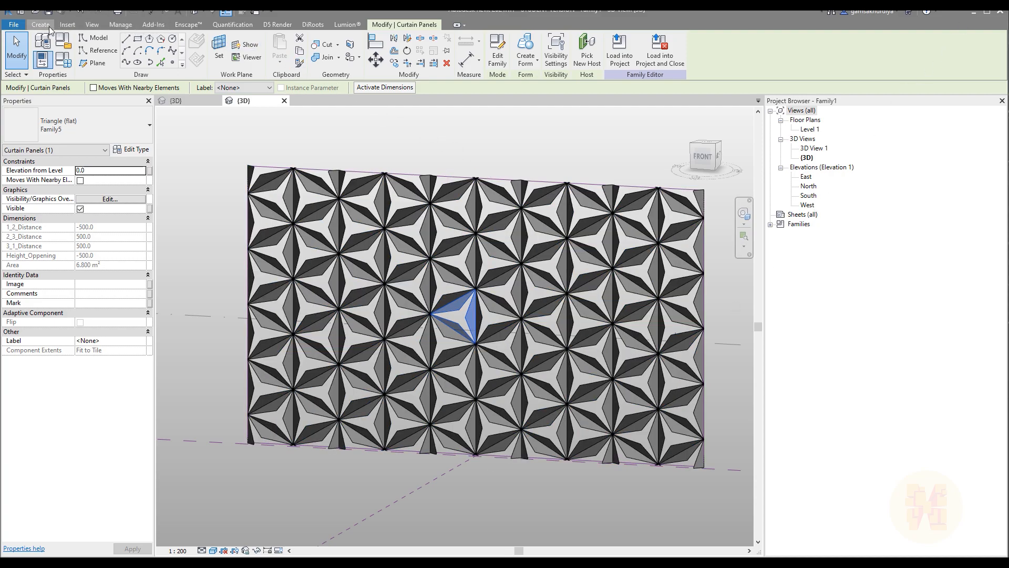
{"action": "left_click", "coordinate": [120, 25]}
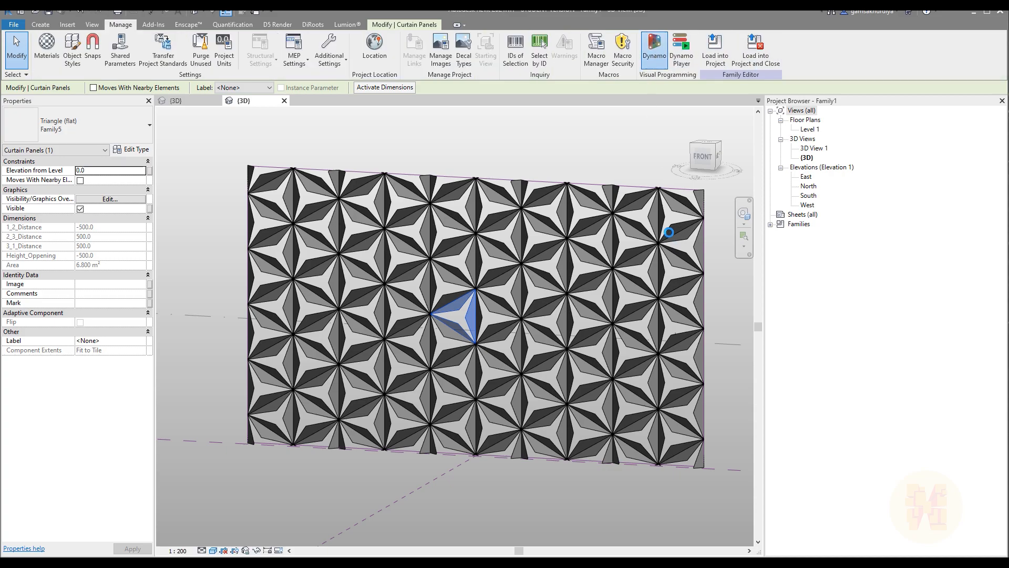
{"action": "left_click", "coordinate": [652, 43]}
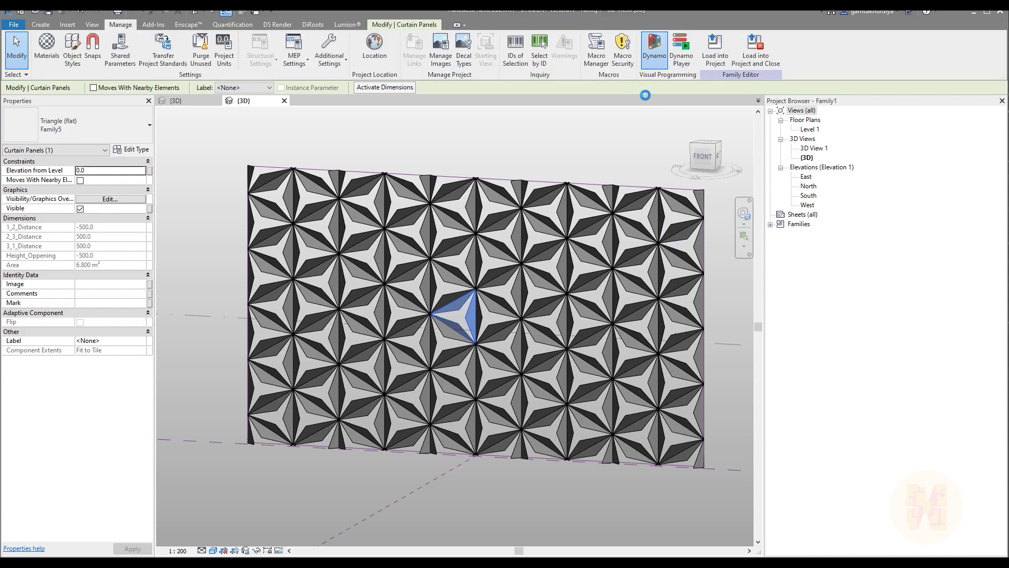
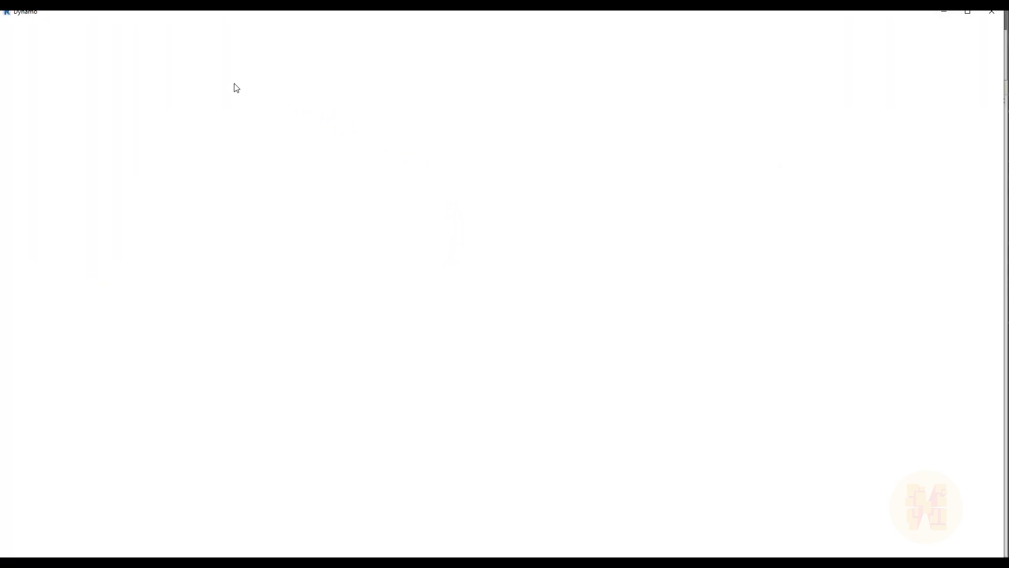
Start a new Dynamo graph and size its window to sit beside Revit.
{"action": "left_click", "coordinate": [351, 145]}
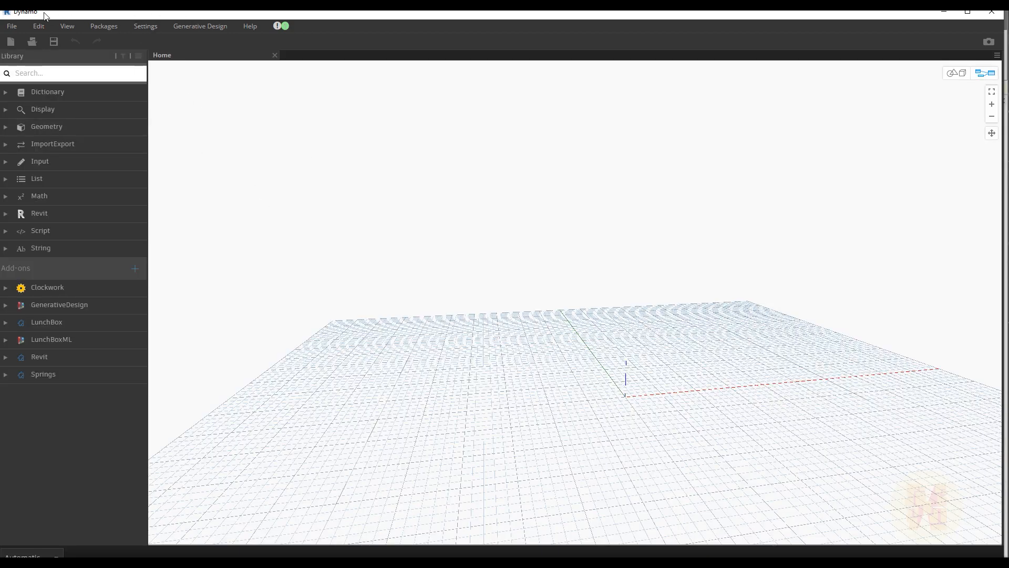
{"action": "left_click_drag", "start_coordinate": [18, 13], "coordinate": [429, 6]}
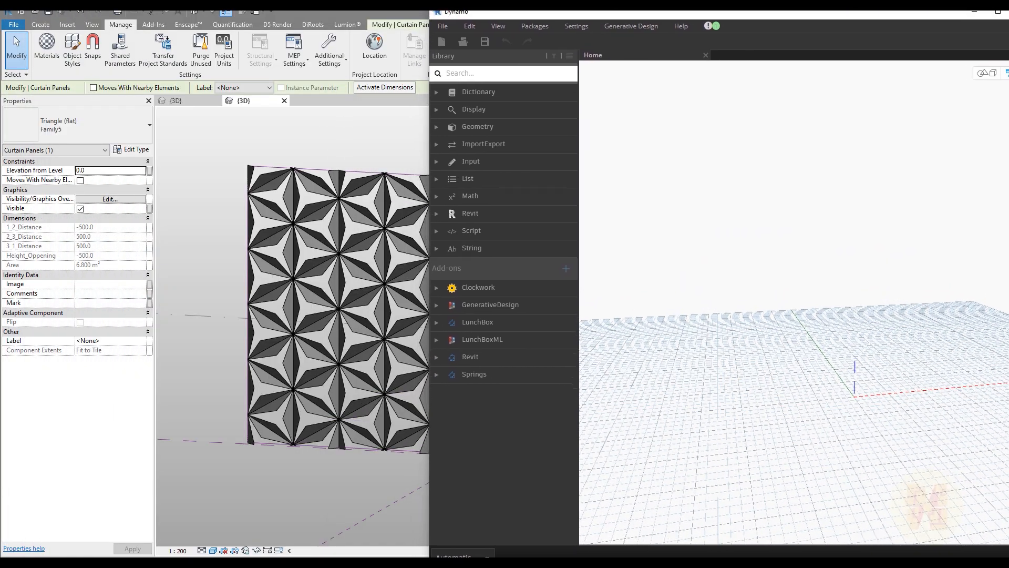
{"action": "left_click_drag", "start_coordinate": [540, 18], "coordinate": [518, 14]}
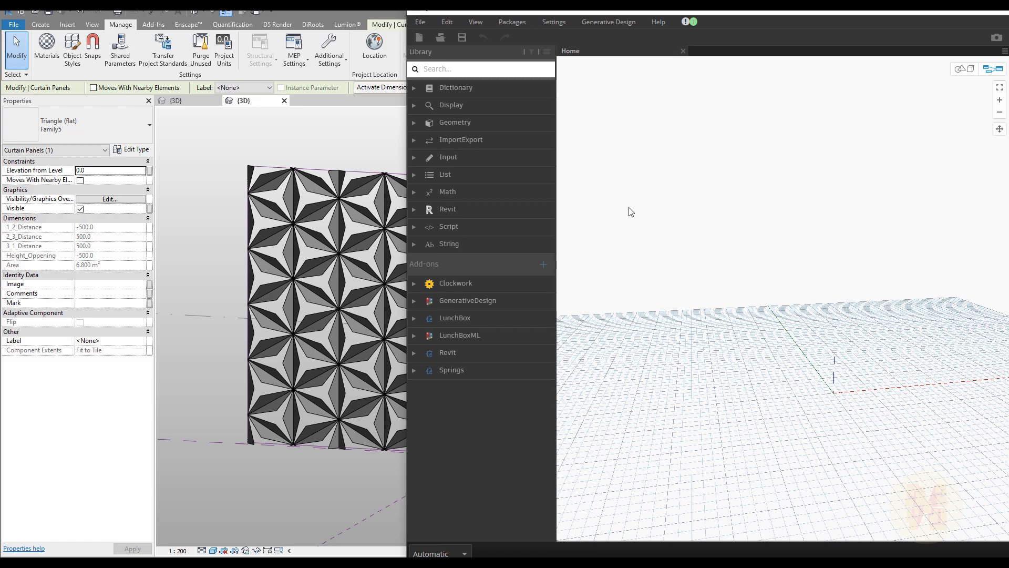
Add a Family Types node to the graph from the 'selec' canvas search.
{"action": "right_click", "coordinate": [637, 181]}
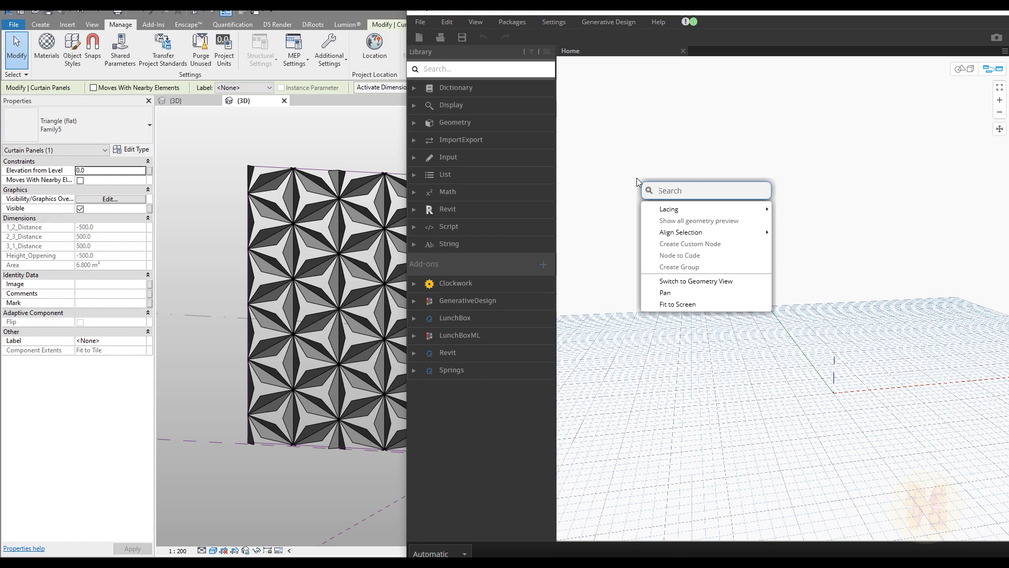
{"action": "type", "text": "sele"}
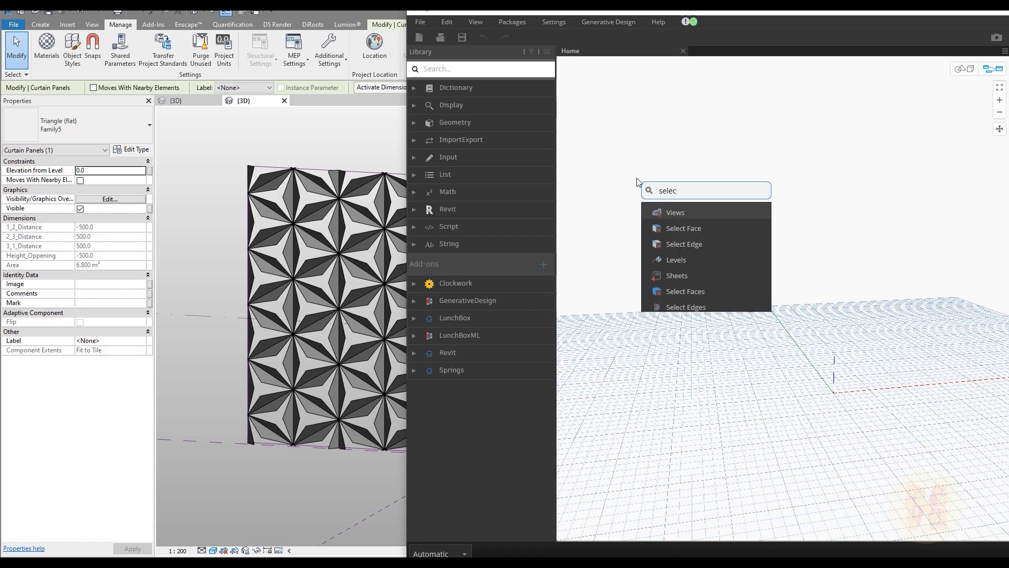
{"action": "type", "text": "c"}
{"action": "scroll", "coordinate": [695, 230], "scroll_direction": "down", "scroll_amount": 2}
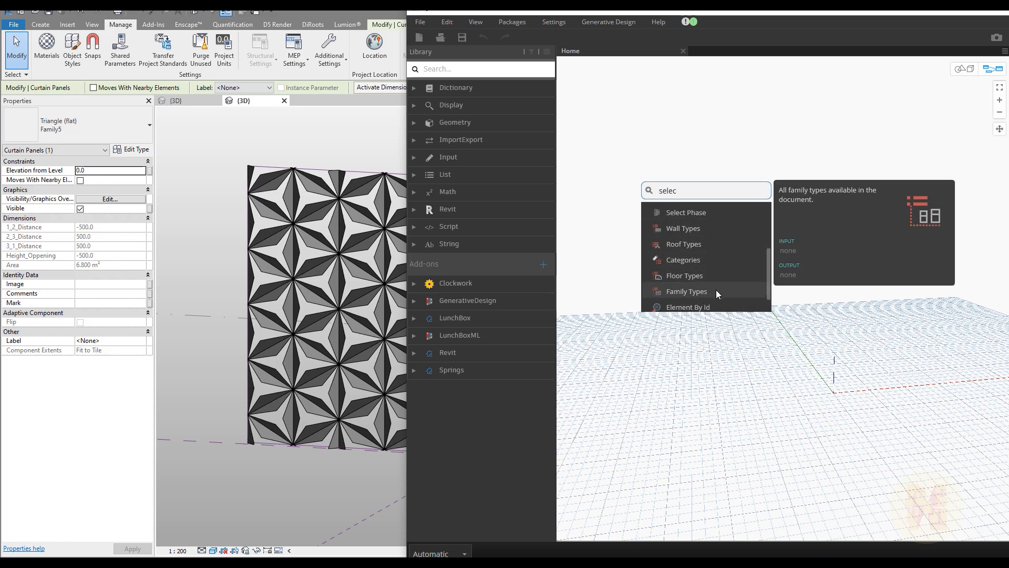
{"action": "left_click", "coordinate": [706, 317]}
{"action": "left_click_drag", "start_coordinate": [752, 290], "coordinate": [608, 204]}
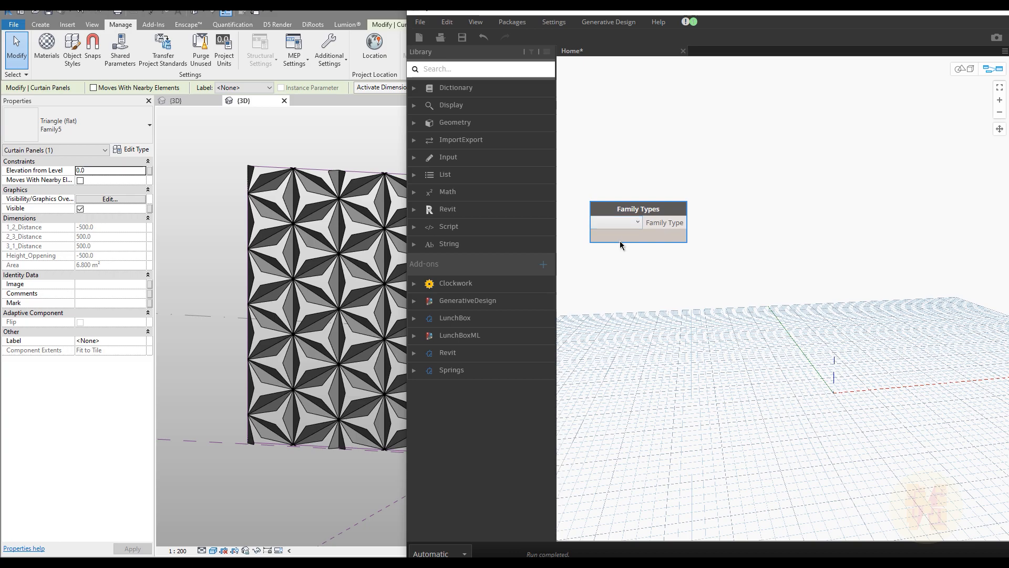
Check the triangle panel's family in Revit, then set Family Types to Family5:Family5.
{"action": "left_click", "coordinate": [632, 227]}
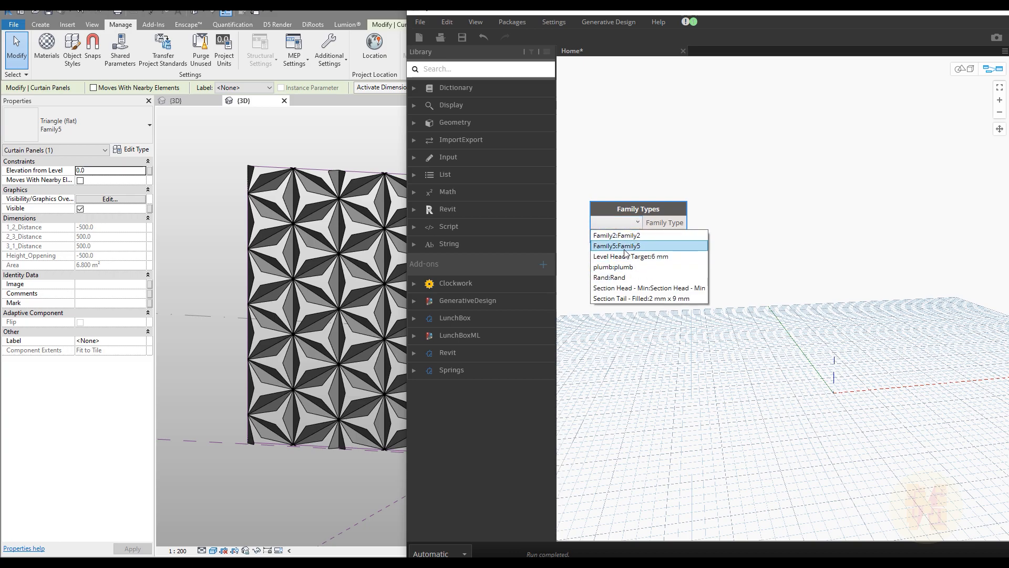
{"action": "left_click", "coordinate": [621, 249]}
{"action": "key", "text": "Tab"}
{"action": "left_click", "coordinate": [287, 202]}
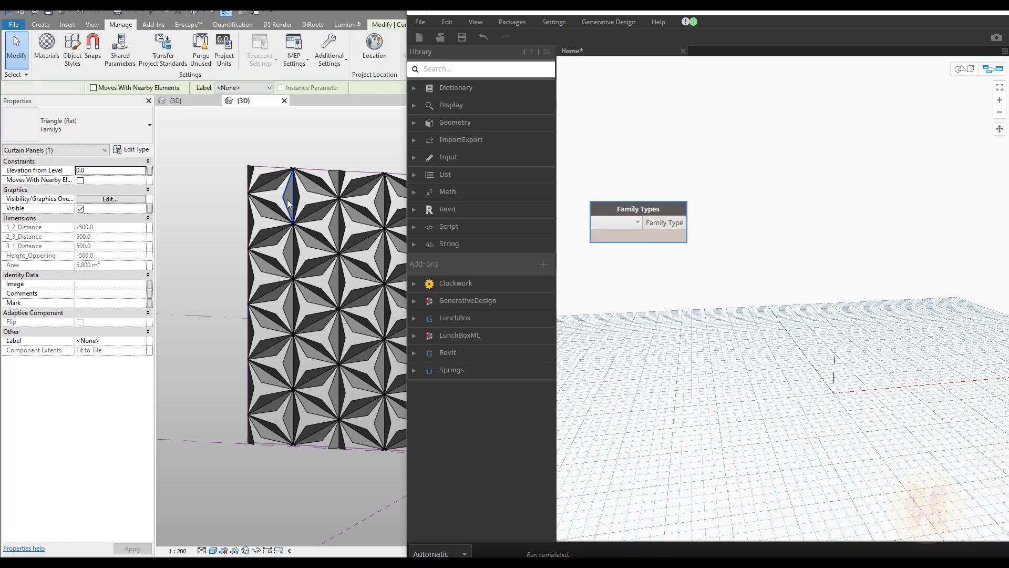
{"action": "left_click", "coordinate": [306, 141]}
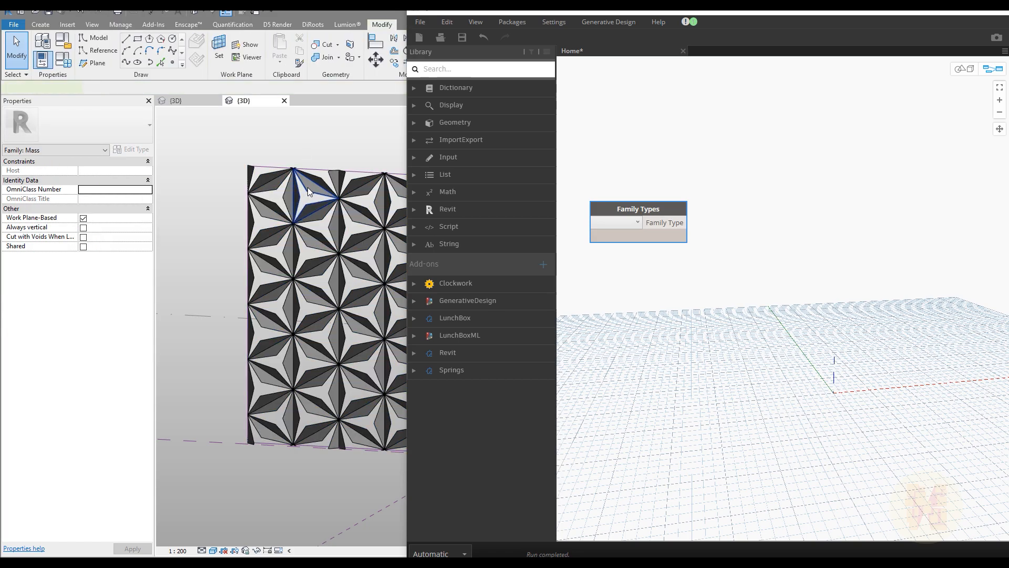
{"action": "left_click", "coordinate": [308, 187]}
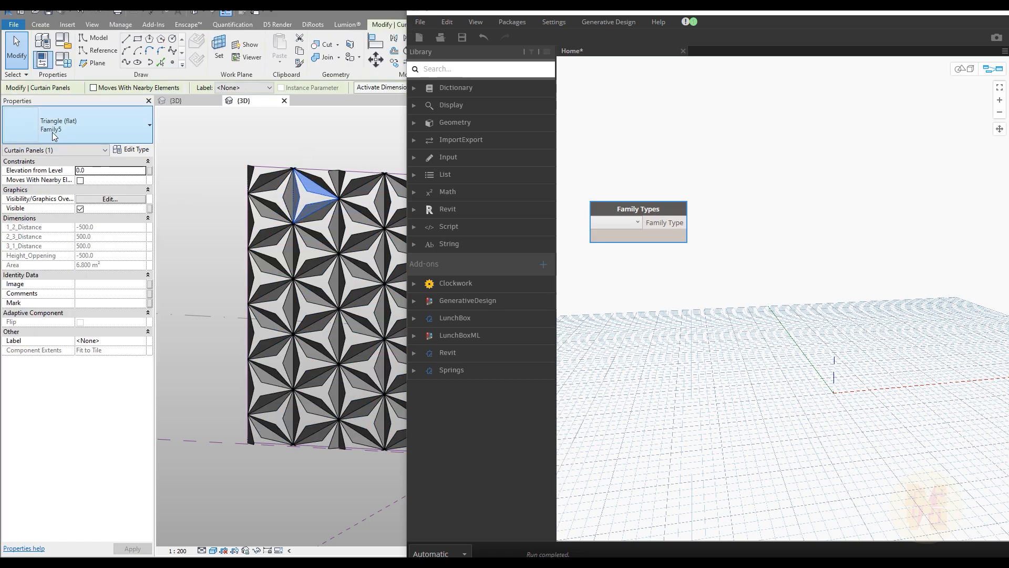
{"action": "left_click", "coordinate": [643, 295]}
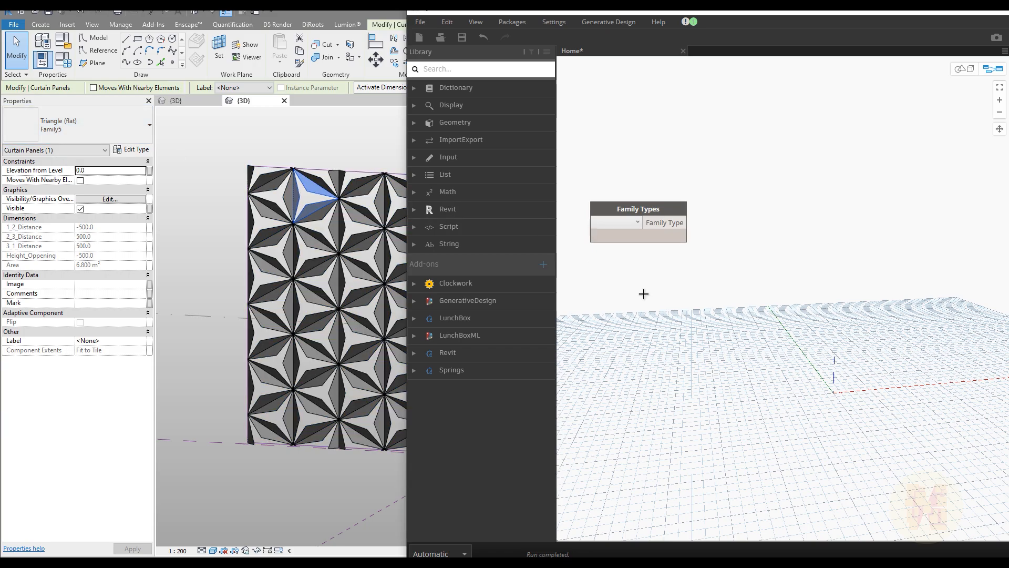
{"action": "left_click", "coordinate": [613, 222]}
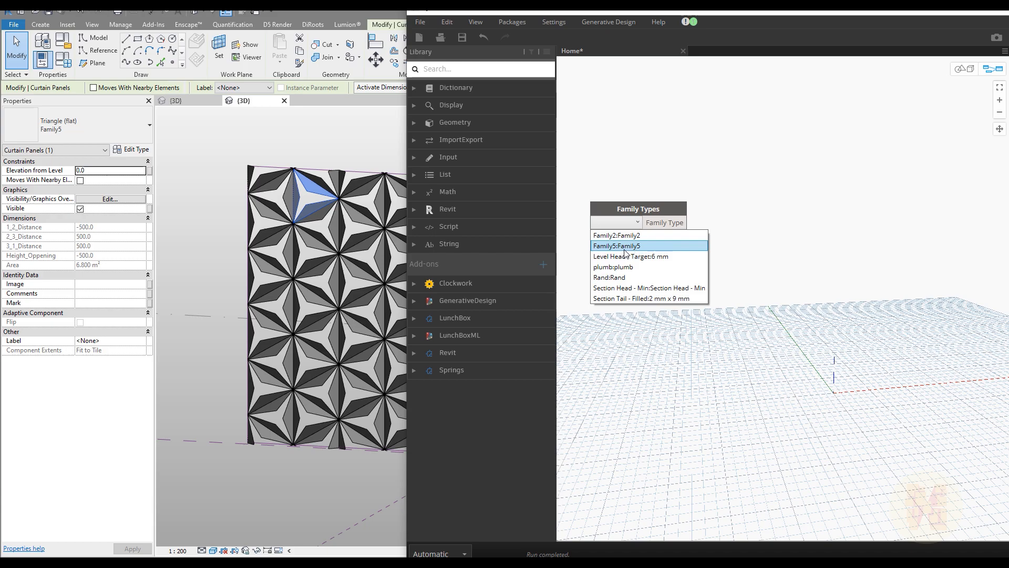
{"action": "left_click", "coordinate": [624, 246]}
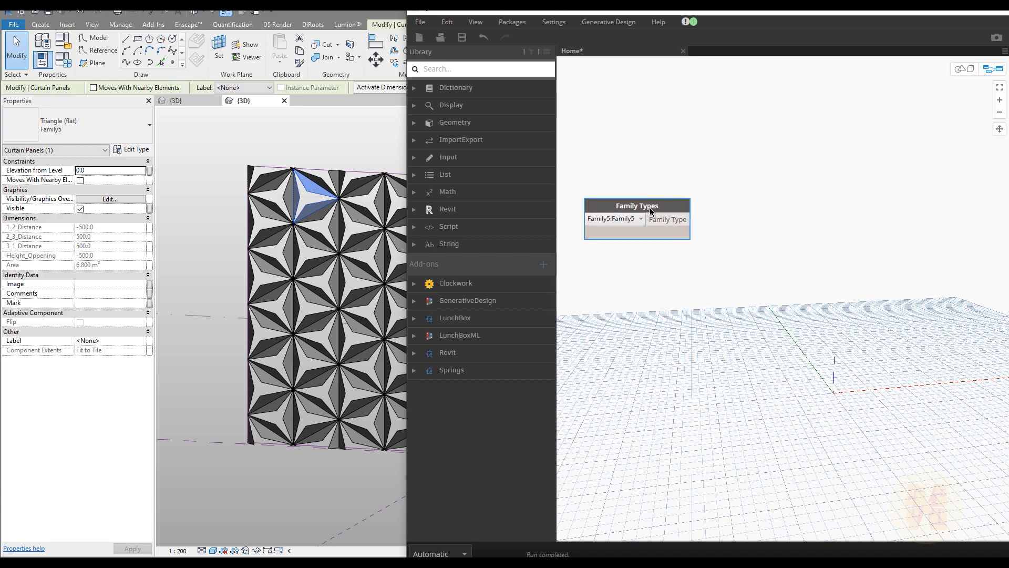
Add an All Elements of Family Type node from Revit > Selection beside Family Types.
{"action": "left_click", "coordinate": [503, 69]}
{"action": "type", "text": "sele"}
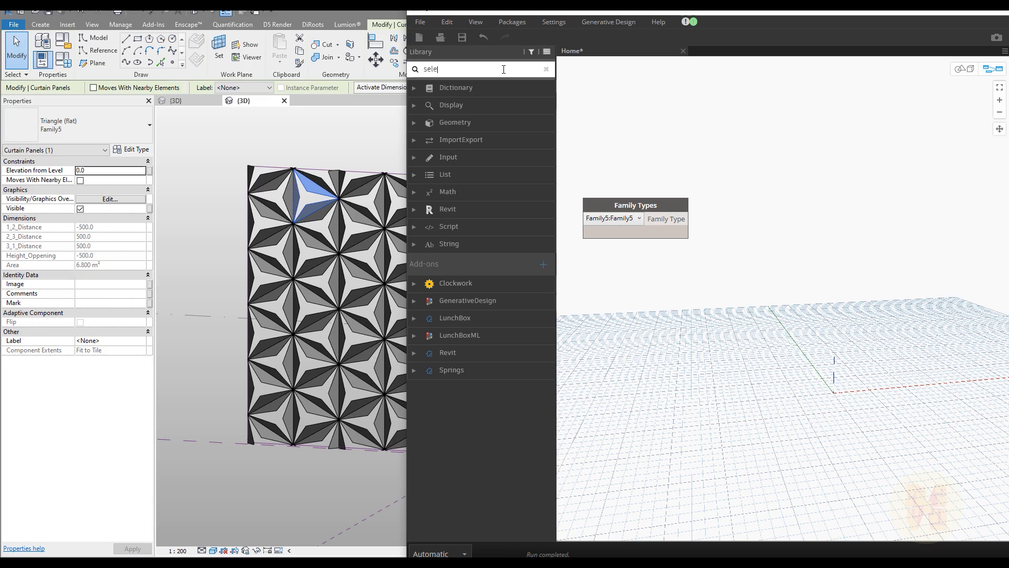
{"action": "type", "text": "c"}
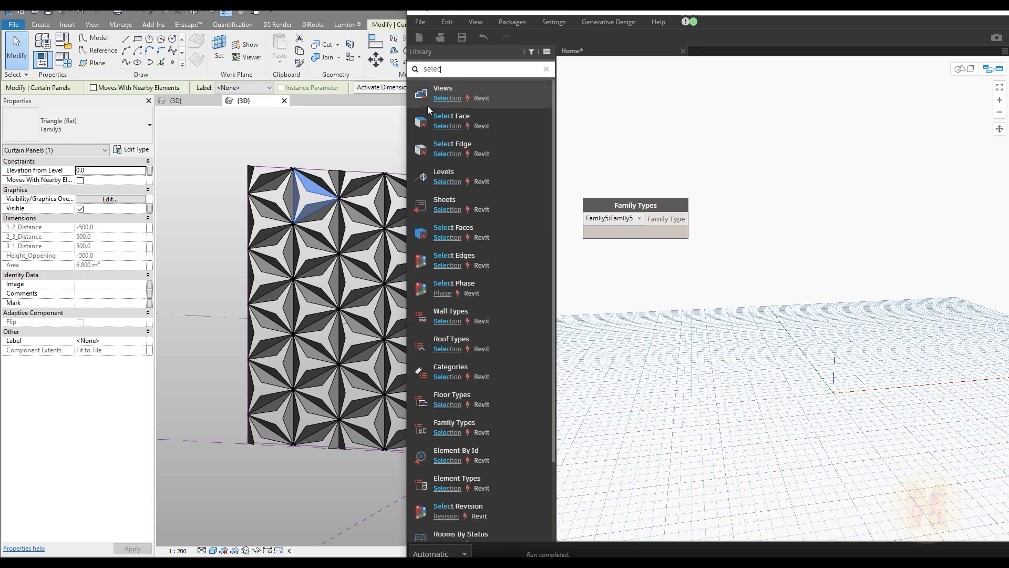
{"action": "left_click", "coordinate": [447, 99]}
{"action": "scroll", "coordinate": [488, 184], "scroll_direction": "down", "scroll_amount": 5}
{"action": "scroll", "coordinate": [504, 217], "scroll_direction": "up", "scroll_amount": 5}
{"action": "scroll", "coordinate": [531, 273], "scroll_direction": "down", "scroll_amount": 2}
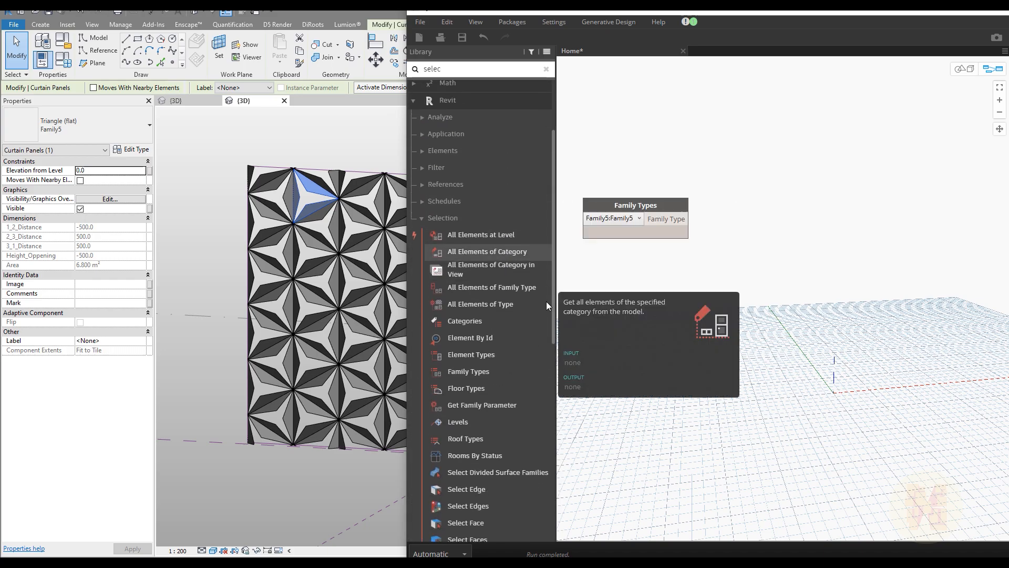
{"action": "left_click", "coordinate": [512, 299]}
{"action": "left_click_drag", "start_coordinate": [785, 284], "coordinate": [770, 255]}
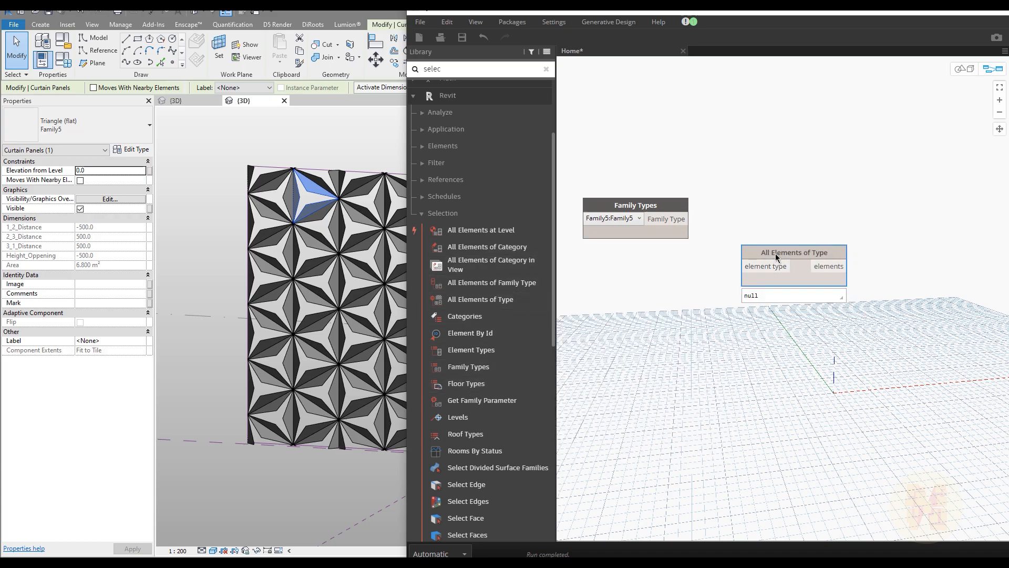
{"action": "key", "text": "Delete"}
{"action": "left_click", "coordinate": [514, 283]}
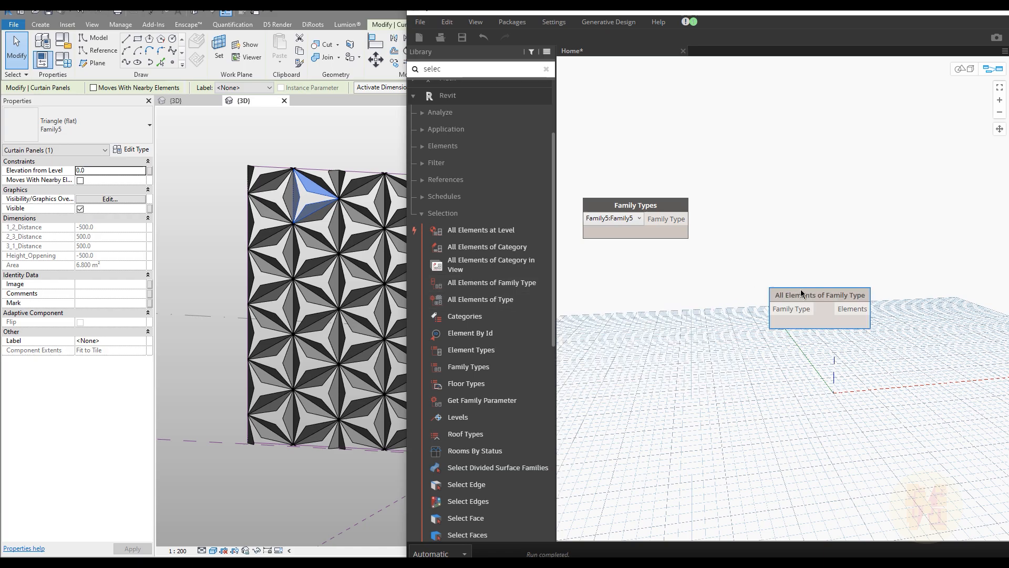
{"action": "left_click_drag", "start_coordinate": [804, 296], "coordinate": [767, 209]}
Wire Family5:Family5 into All Elements of Family Type, returning 110 panel elements.
{"action": "left_click_drag", "start_coordinate": [666, 229], "coordinate": [761, 224]}
{"action": "mouse_move", "coordinate": [824, 235]}
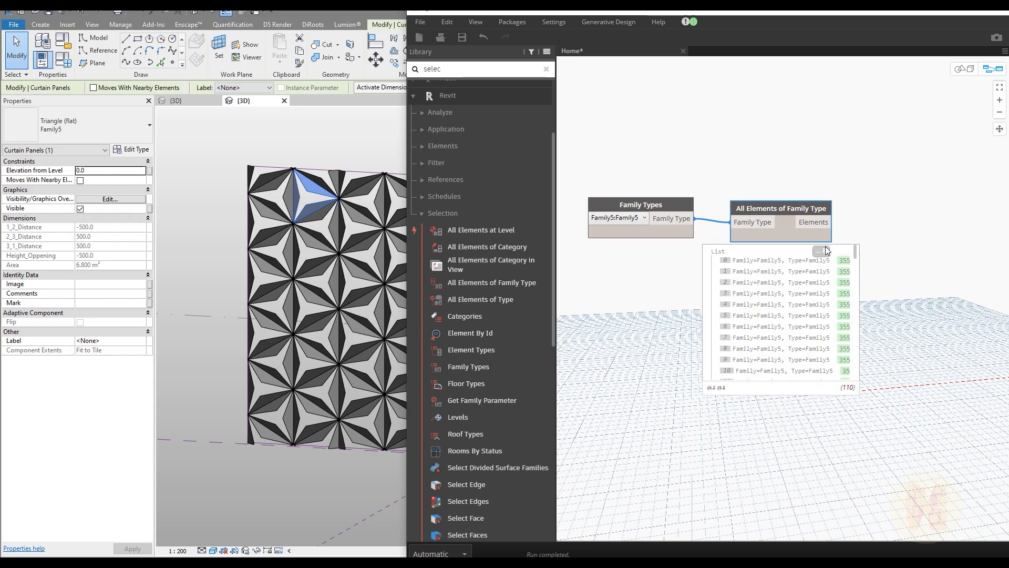
{"action": "middle_click_drag", "start_coordinate": [907, 424], "coordinate": [829, 397]}
{"action": "middle_click_drag", "start_coordinate": [774, 380], "coordinate": [701, 374]}
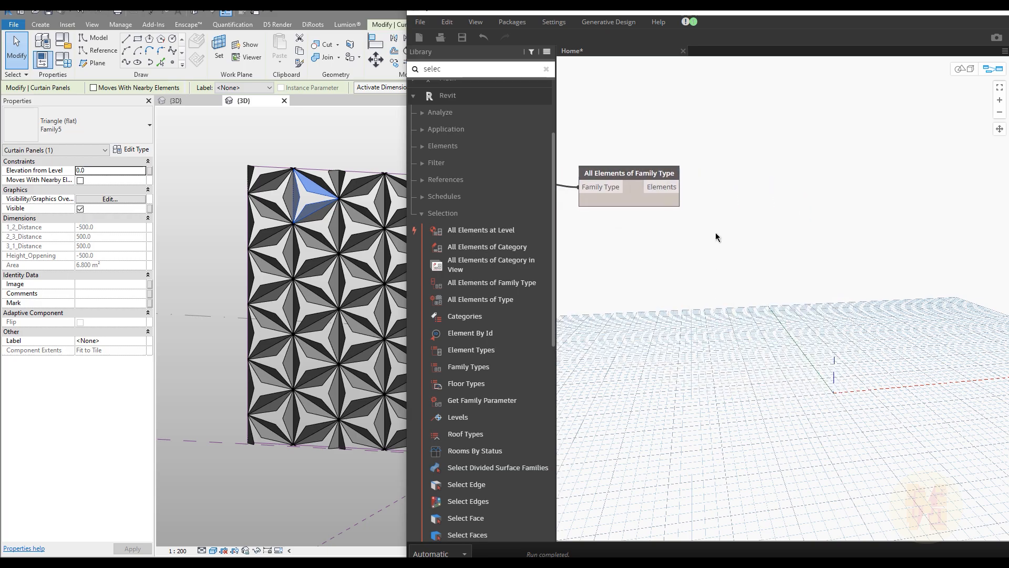
{"action": "left_click_drag", "start_coordinate": [650, 176], "coordinate": [674, 171]}
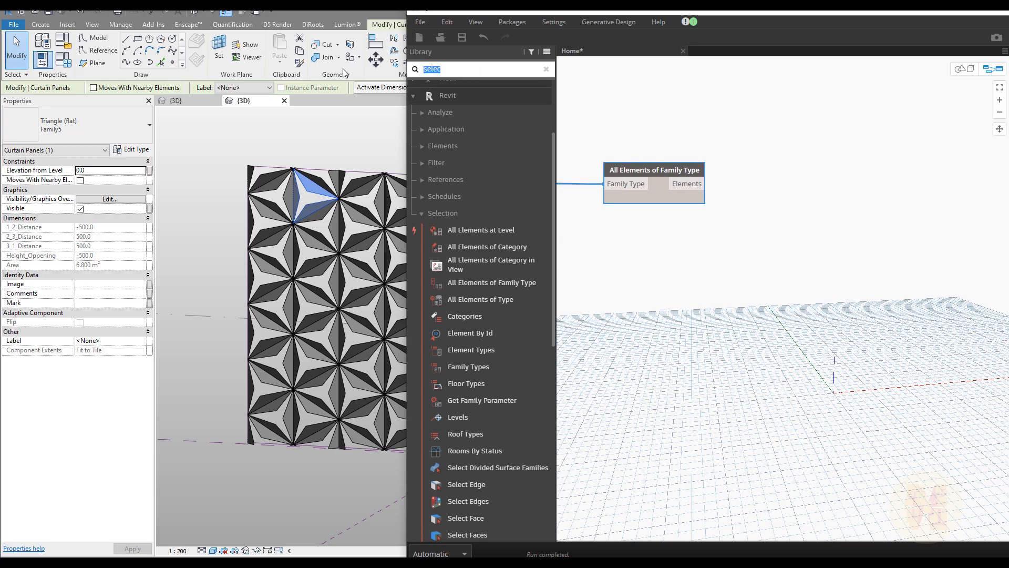
Add an Element.SetParameterByName node fed by the Family5 panel list.
{"action": "type", "text": "setpara"}
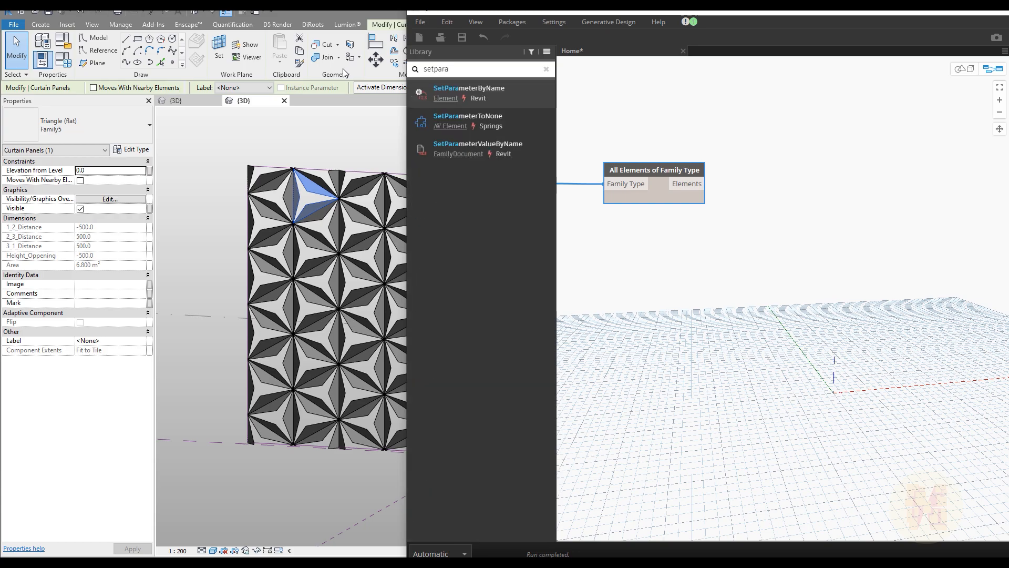
{"action": "left_click", "coordinate": [515, 99]}
{"action": "left_click_drag", "start_coordinate": [847, 308], "coordinate": [809, 198]}
{"action": "left_click", "coordinate": [705, 184]}
{"action": "left_click", "coordinate": [787, 223]}
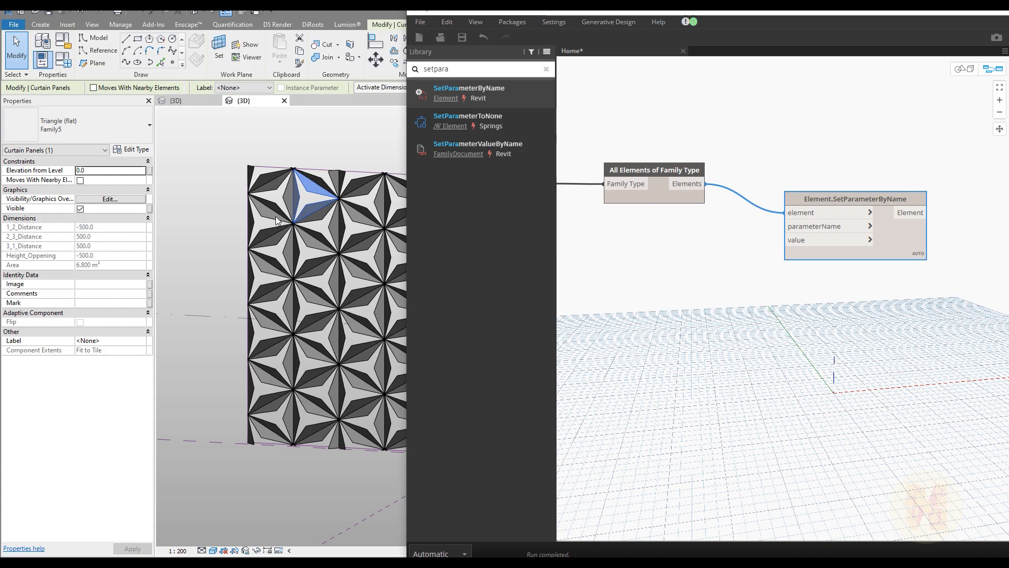
Check Family5's type properties for the Opening parameter.
{"action": "left_click", "coordinate": [132, 150]}
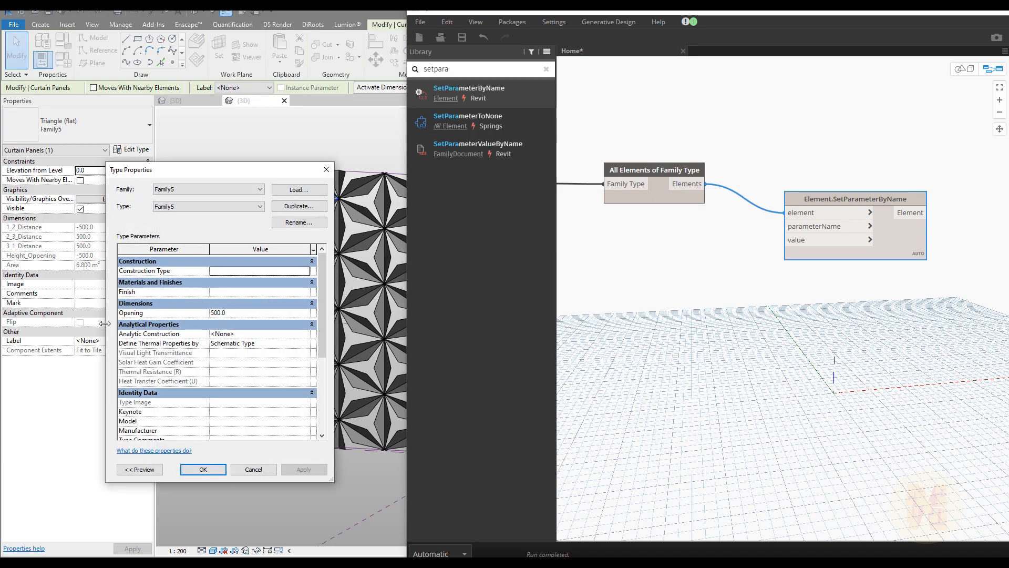
{"action": "left_click", "coordinate": [327, 170]}
{"action": "right_click", "coordinate": [635, 259]}
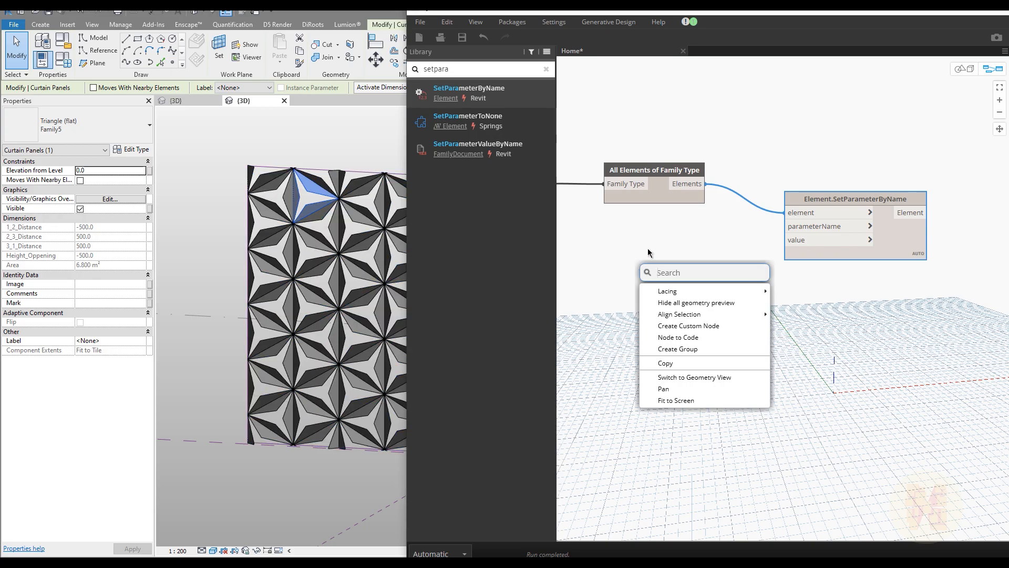
{"action": "left_click", "coordinate": [647, 248]}
Wire a Code Block reading "Opening" into parameterName of SetParameterByName.
{"action": "double_click", "coordinate": [647, 253]}
{"action": "type", "text": "\"\""}
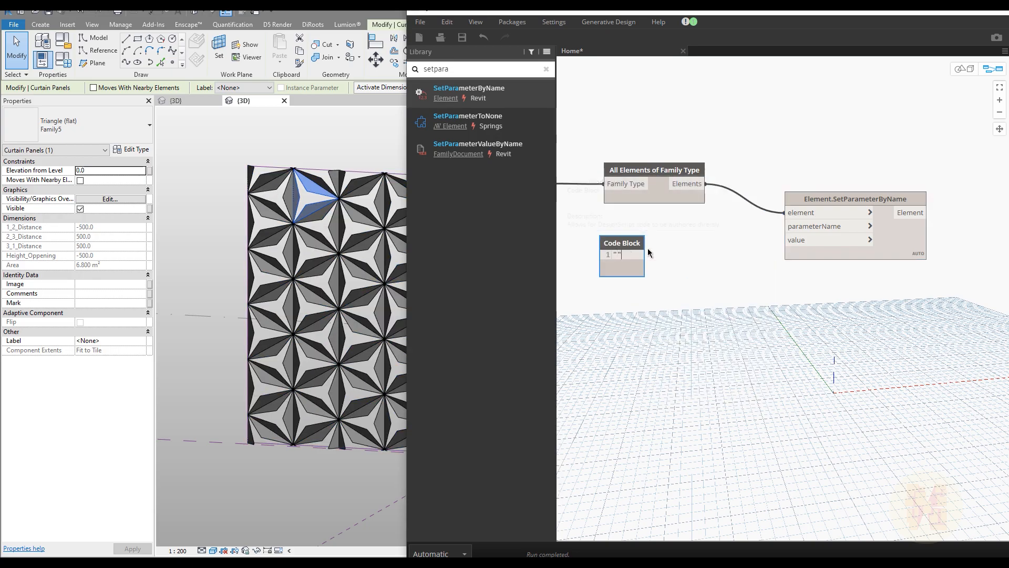
{"action": "type", "text": "opening"}
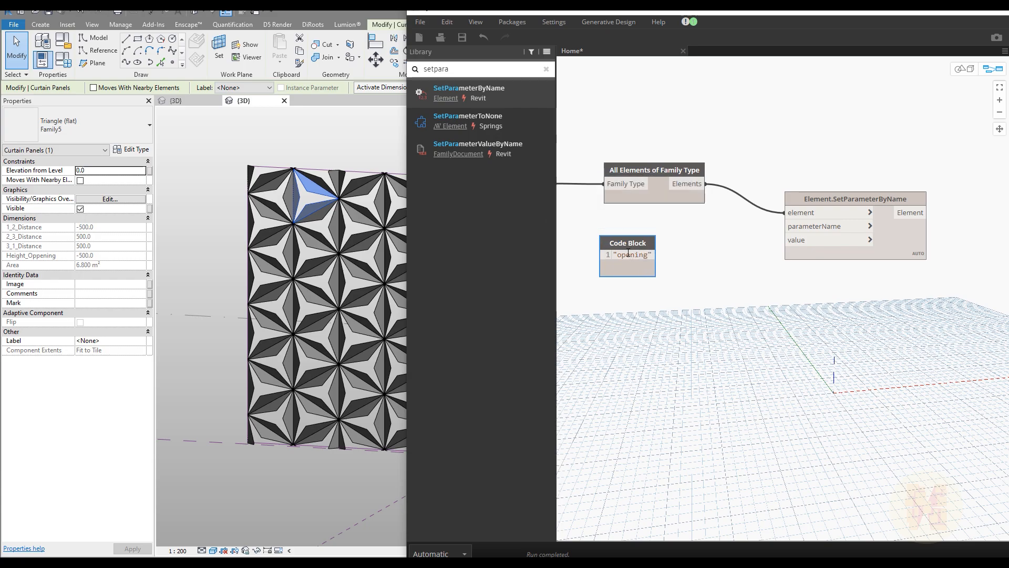
{"action": "left_click_drag", "start_coordinate": [622, 254], "coordinate": [615, 252]}
{"action": "type", "text": "O"}
{"action": "left_click", "coordinate": [658, 257]}
{"action": "left_click_drag", "start_coordinate": [665, 255], "coordinate": [679, 229]}
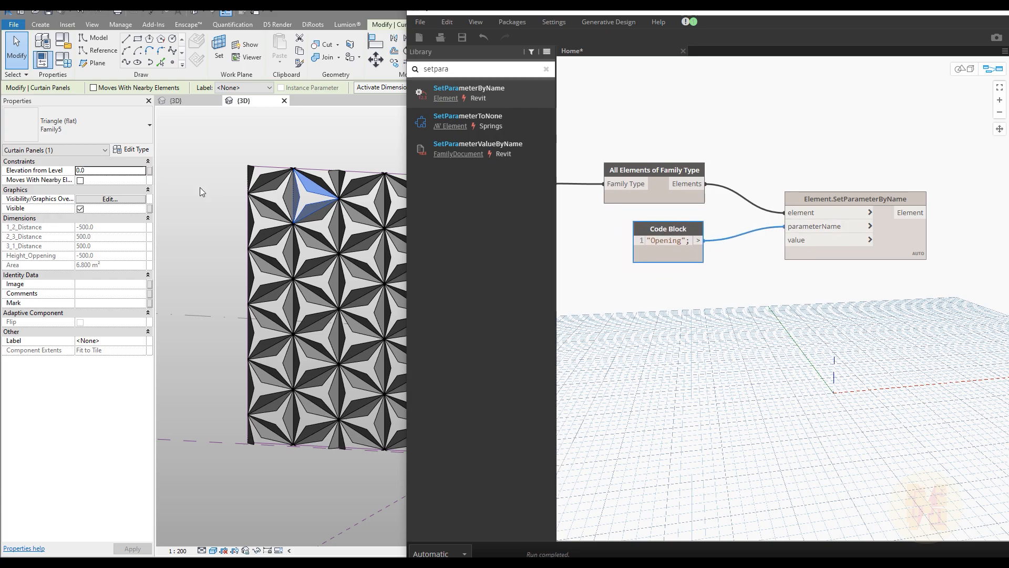
{"action": "left_click", "coordinate": [129, 150]}
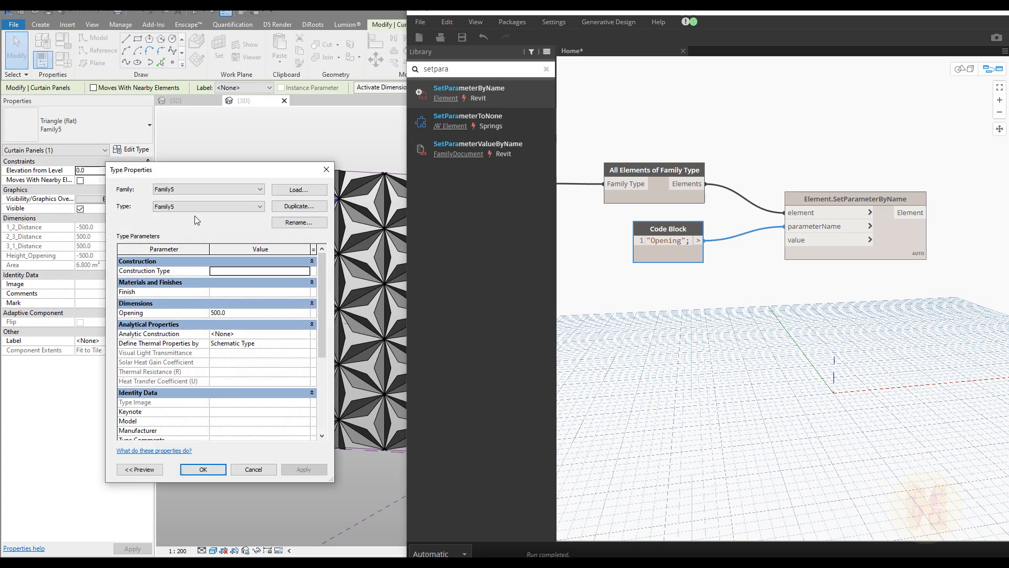
{"action": "left_click", "coordinate": [326, 169]}
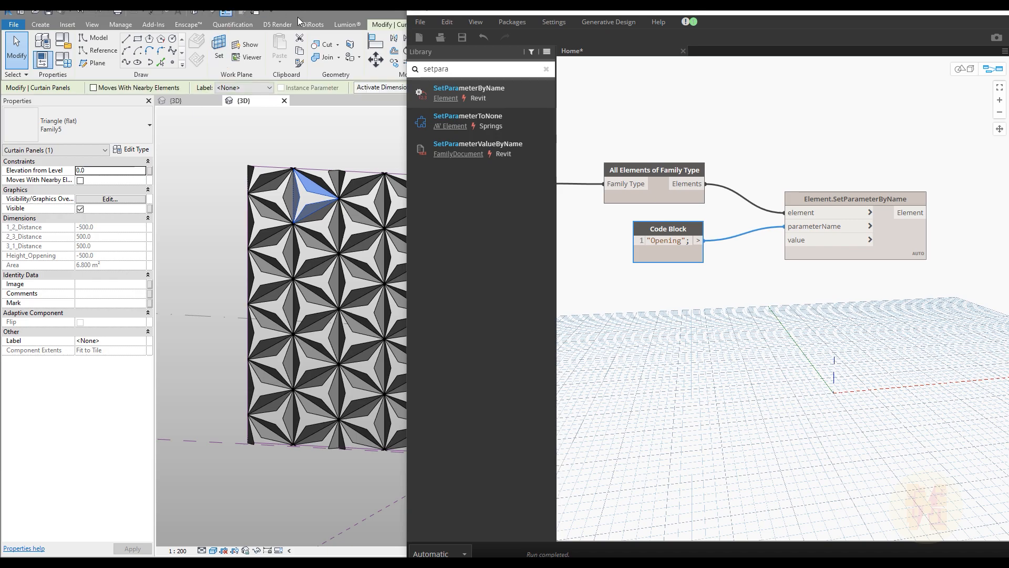
Change the panel family's Opening parameter from type to instance.
{"action": "left_click_drag", "start_coordinate": [458, 17], "coordinate": [622, 130]}
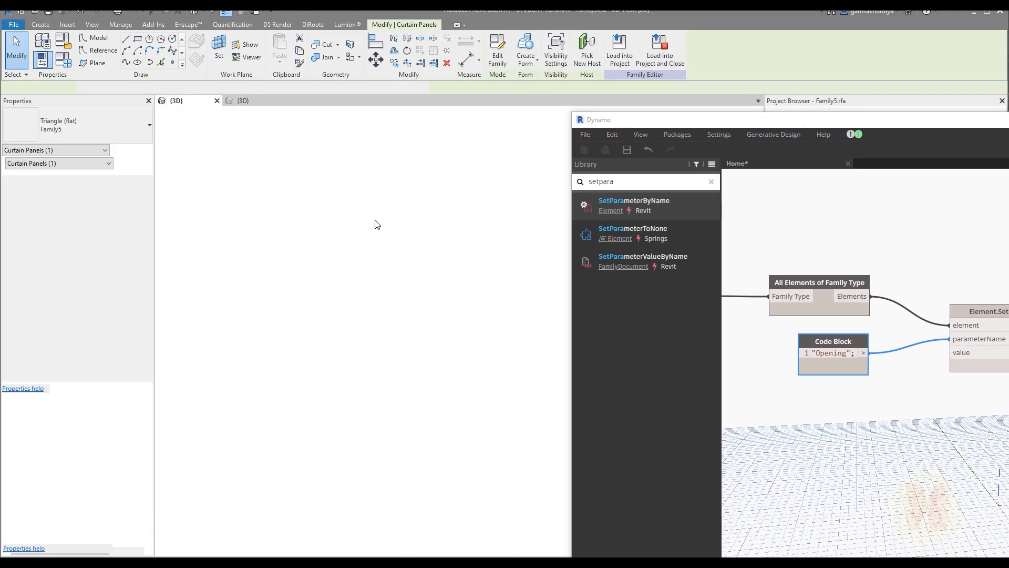
{"action": "left_click", "coordinate": [63, 59]}
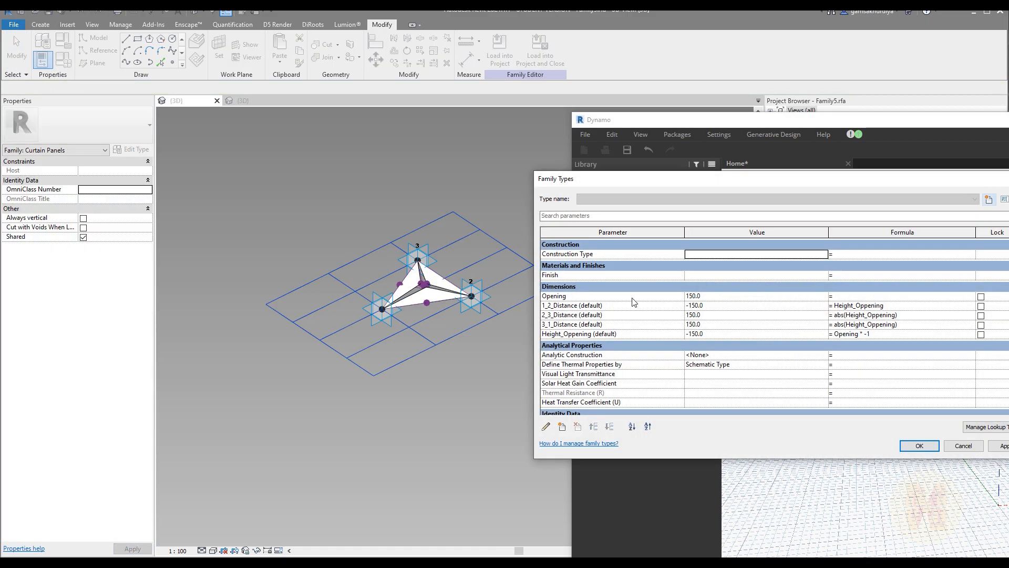
{"action": "left_click", "coordinate": [634, 297]}
{"action": "left_click", "coordinate": [546, 427]}
{"action": "left_click", "coordinate": [341, 302]}
{"action": "left_click", "coordinate": [352, 415]}
{"action": "left_click", "coordinate": [920, 446]}
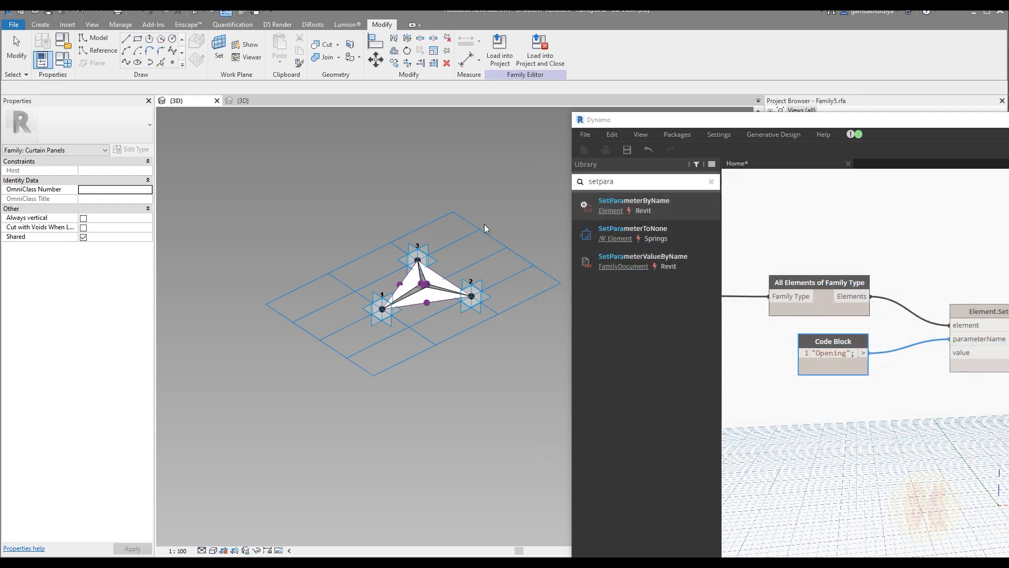
Load Family5 into the project, overwriting the existing version, and inspect one panel.
{"action": "left_click", "coordinate": [499, 50]}
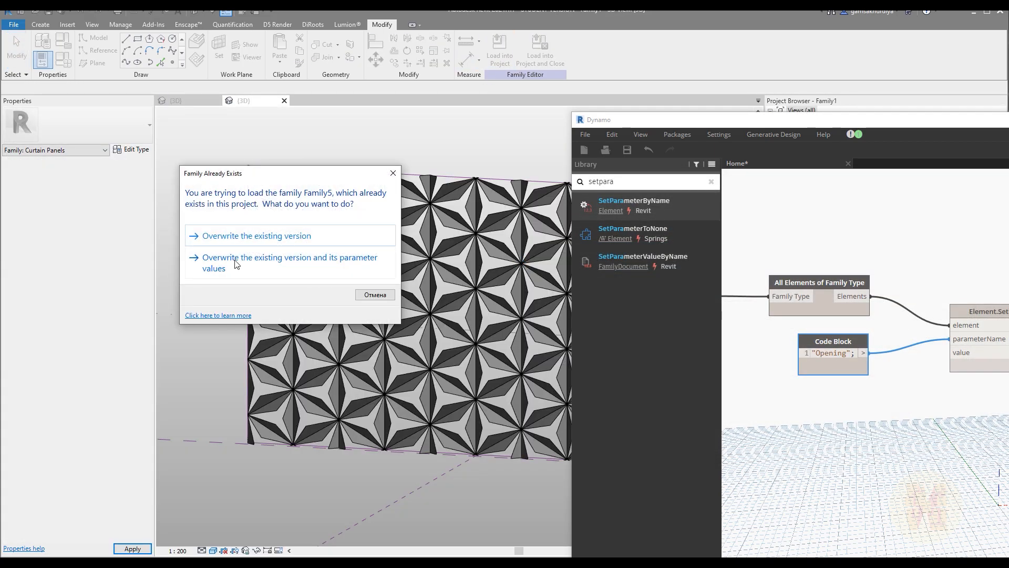
{"action": "left_click", "coordinate": [237, 237]}
{"action": "left_click", "coordinate": [343, 229]}
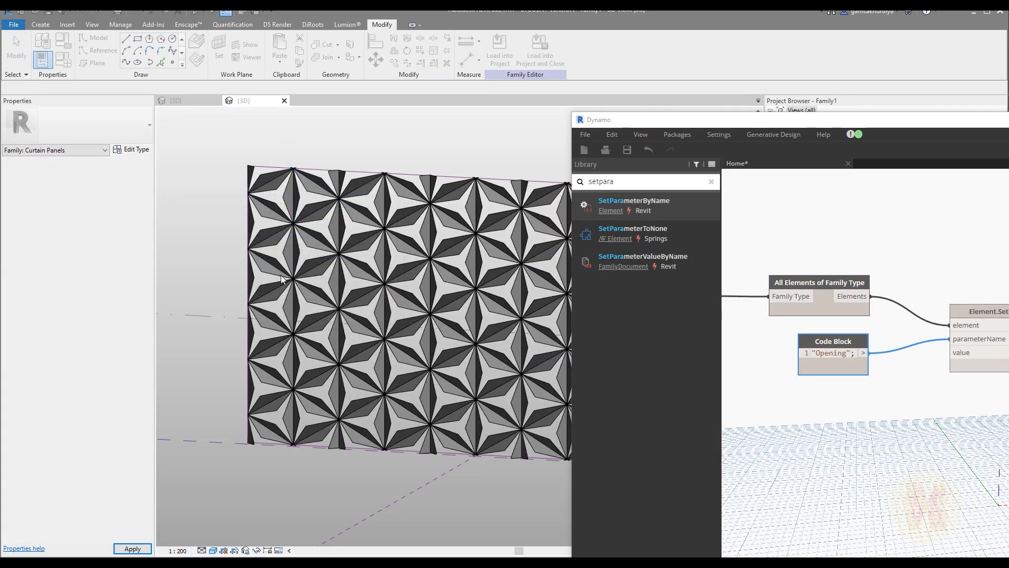
{"action": "key", "text": "Tab"}
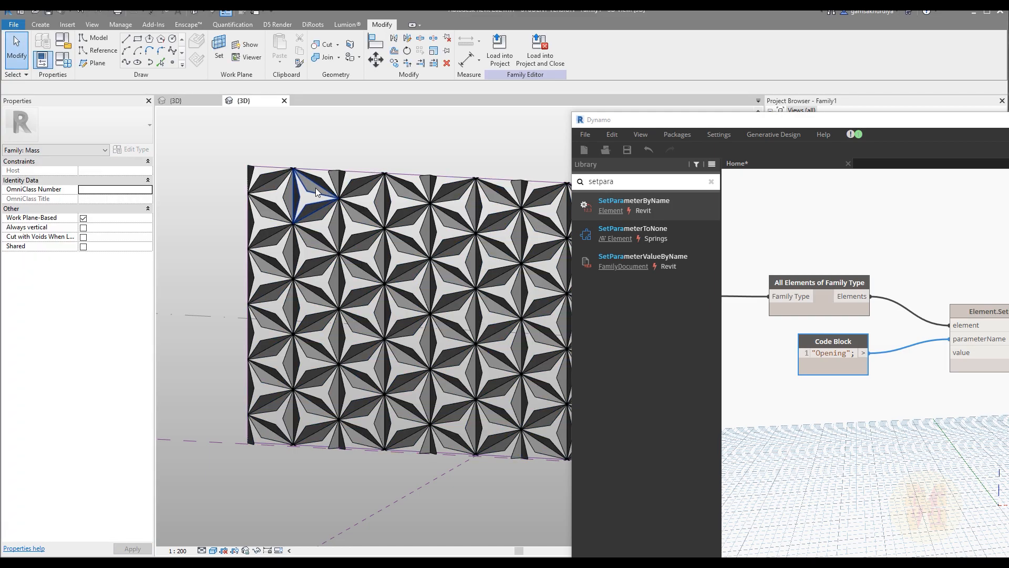
{"action": "left_click", "coordinate": [315, 188]}
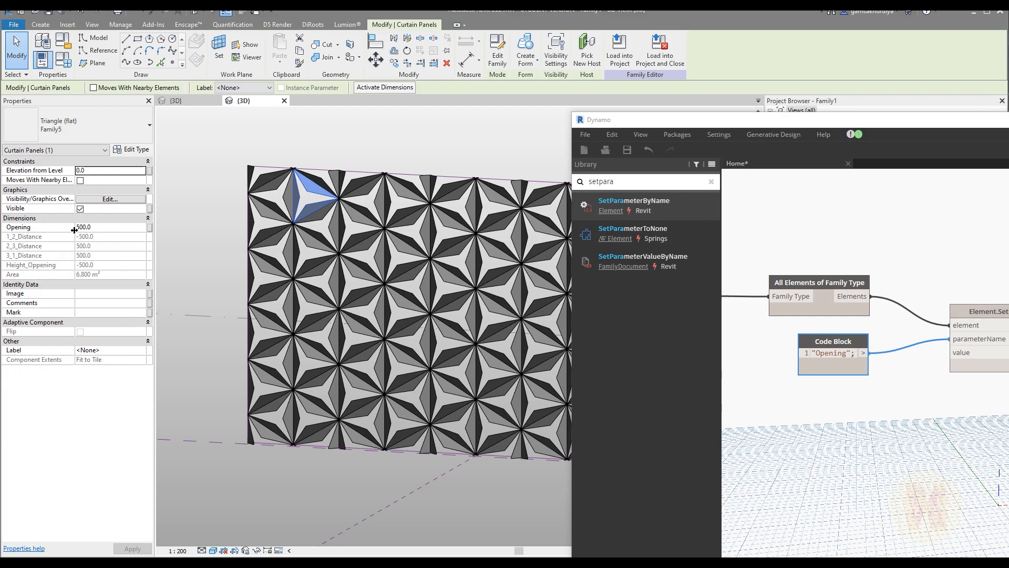
{"action": "left_click", "coordinate": [130, 150]}
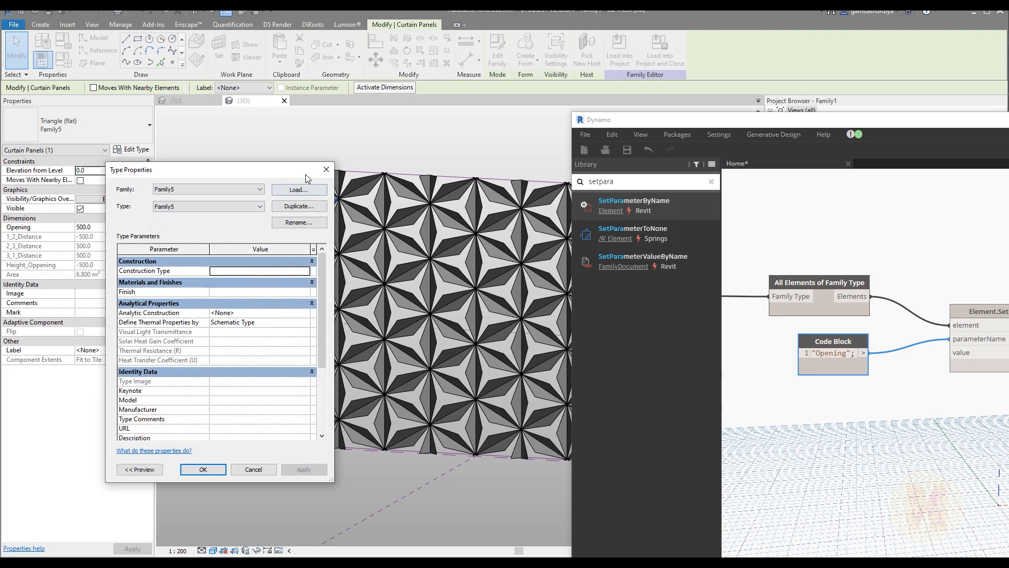
Wire a new Code Block into SetParameterByName's value, editing it from 500 to 1000.
{"action": "key", "text": "Escape"}
{"action": "left_click_drag", "start_coordinate": [669, 128], "coordinate": [462, 24]}
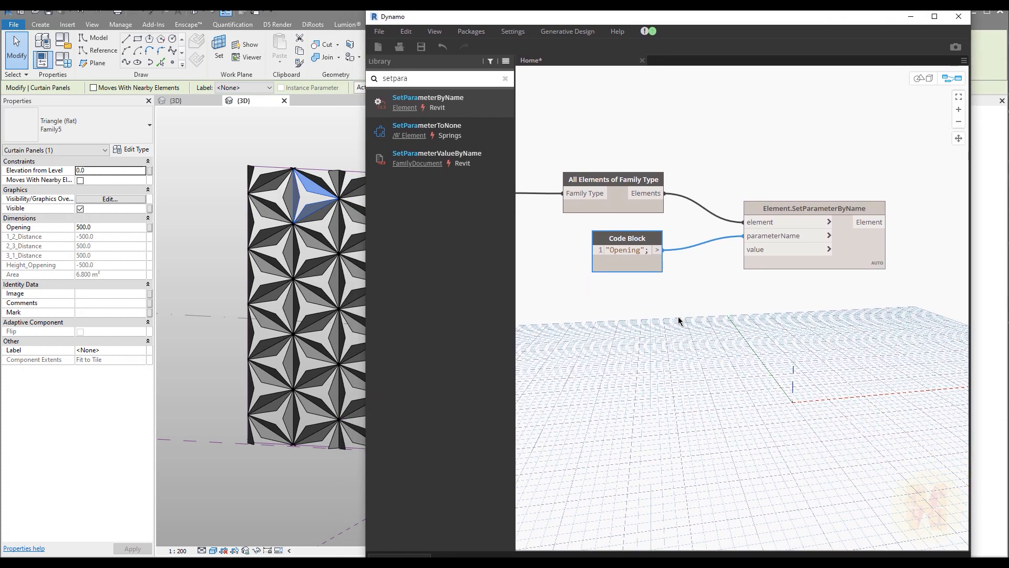
{"action": "double_click", "coordinate": [645, 327]}
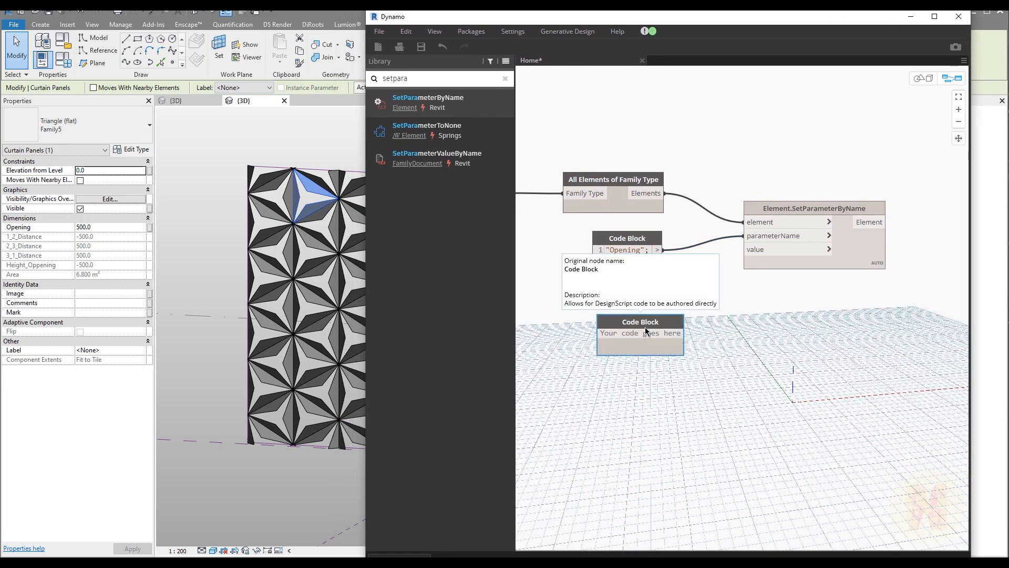
{"action": "type", "text": "500;"}
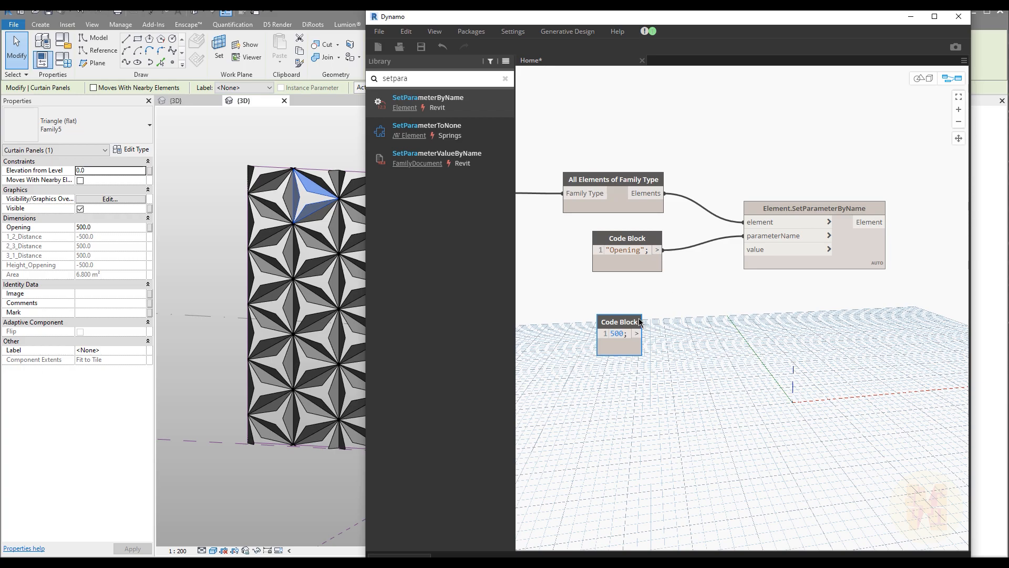
{"action": "left_click_drag", "start_coordinate": [637, 333], "coordinate": [744, 249]}
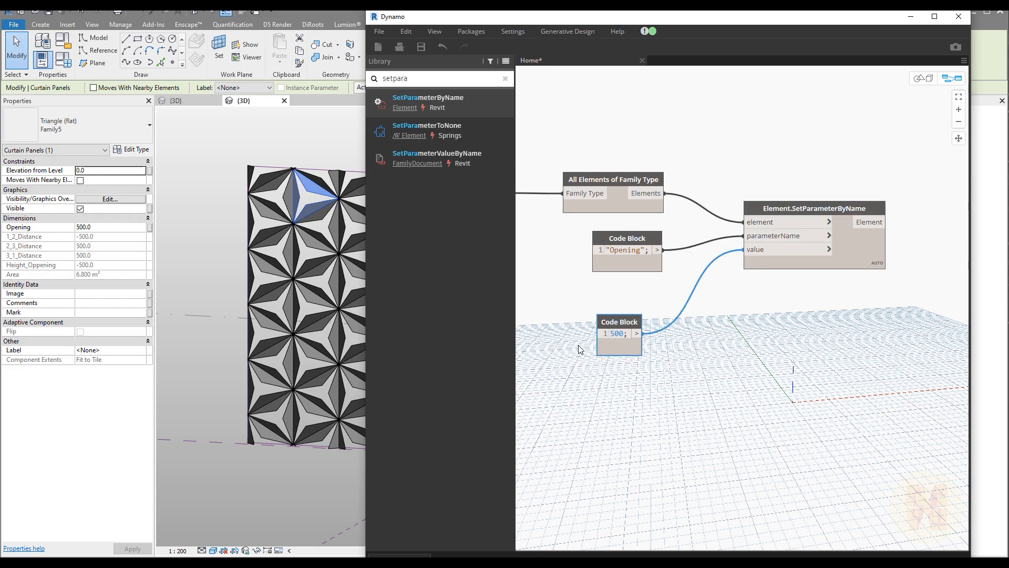
{"action": "left_click", "coordinate": [611, 331]}
{"action": "type", "text": "10"}
{"action": "key", "text": "Return"}
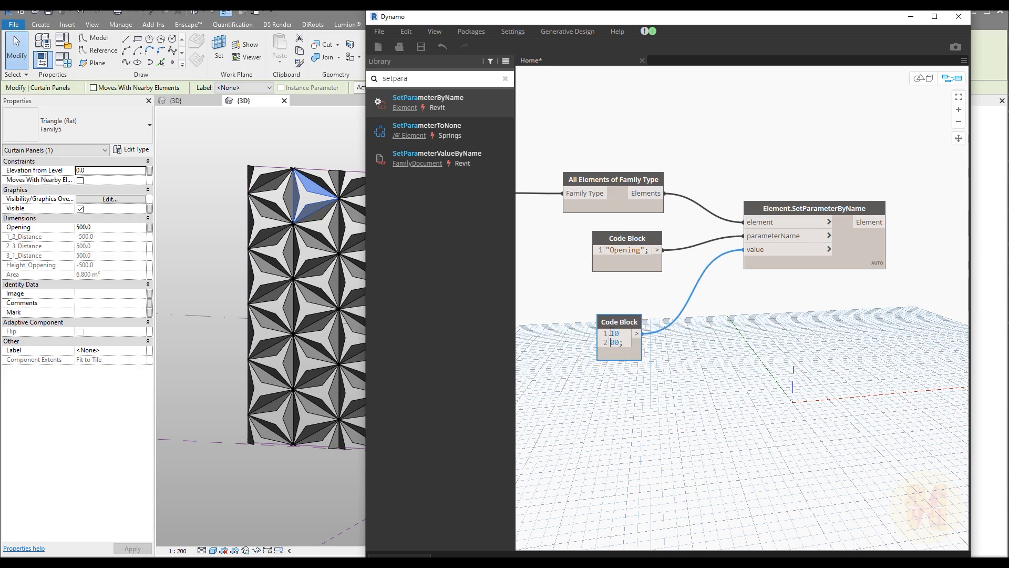
{"action": "key", "text": "BackSpace"}
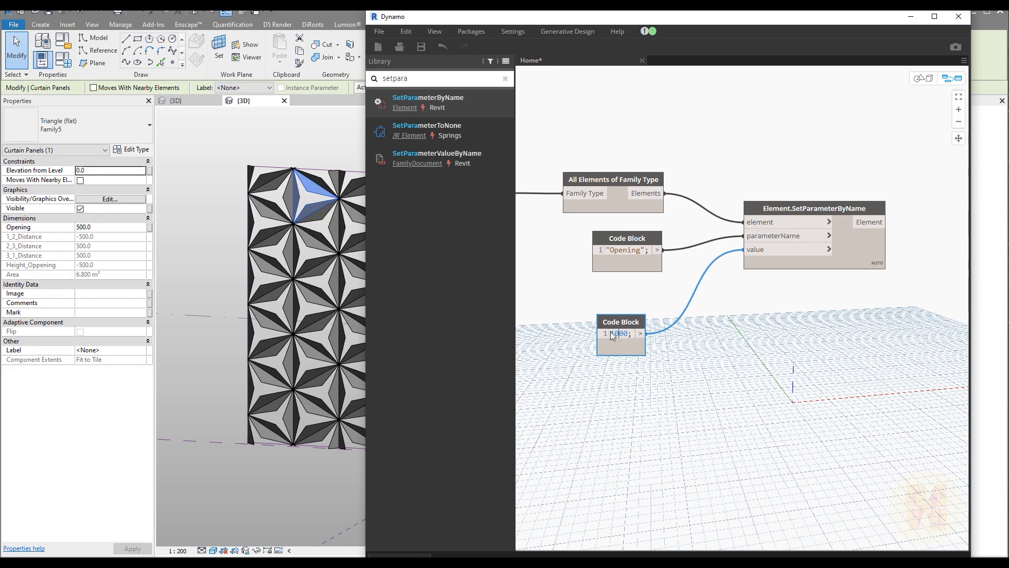
{"action": "left_click", "coordinate": [640, 421]}
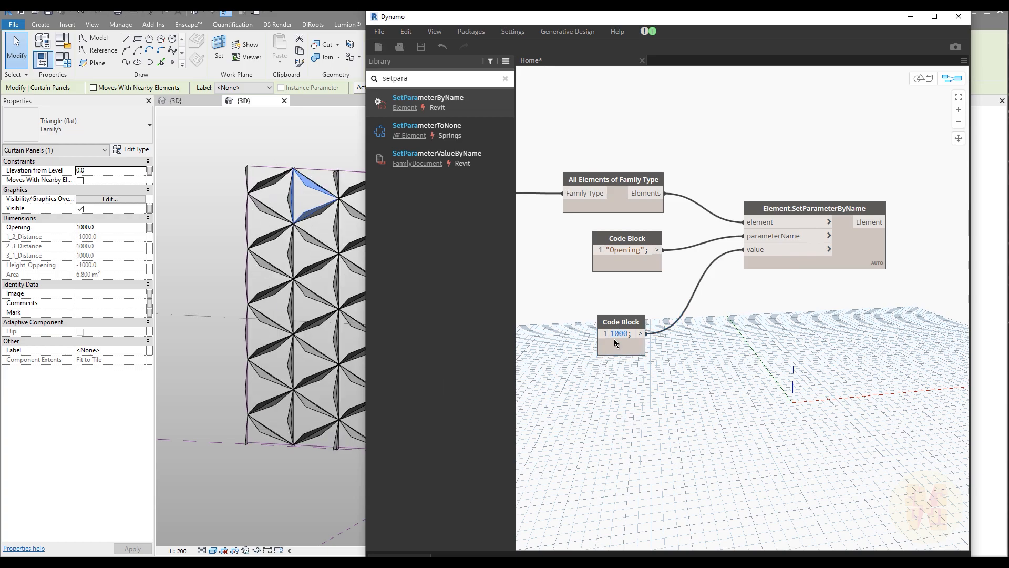
Add a Number Slider with minimum 10, maximum 1000 and step 10.
{"action": "right_click", "coordinate": [637, 419]}
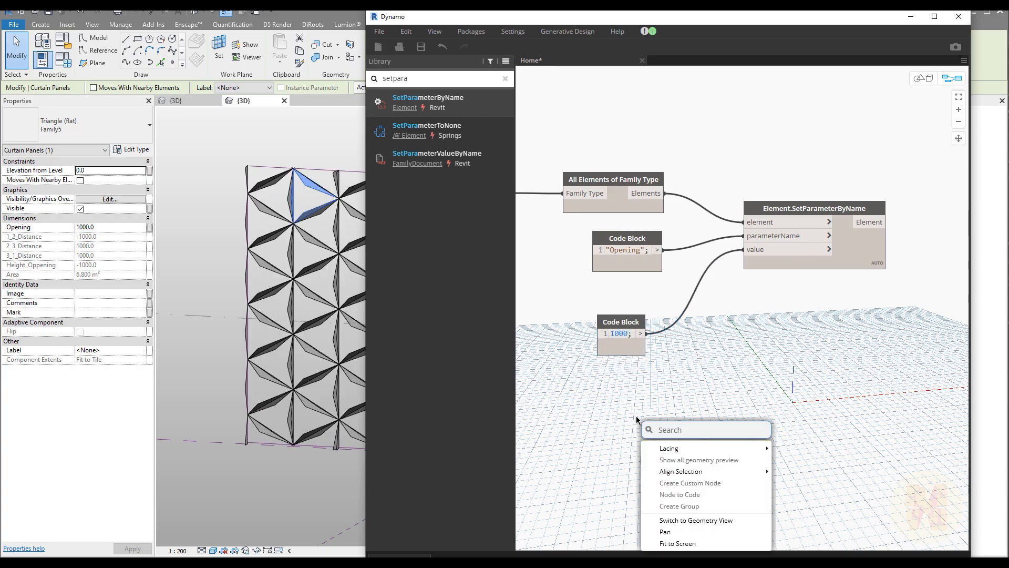
{"action": "type", "text": "slid"}
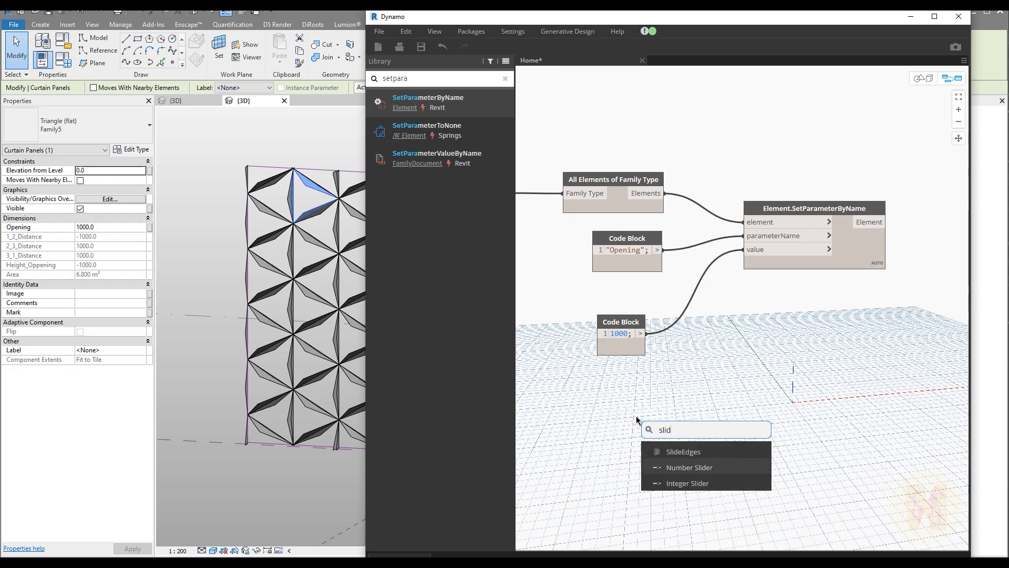
{"action": "key", "text": "Up"}
{"action": "key", "text": "Return"}
{"action": "left_click", "coordinate": [647, 440]}
{"action": "double_click", "coordinate": [666, 457]}
{"action": "type", "text": "10"}
{"action": "key", "text": "Tab"}
{"action": "type", "text": "1000"}
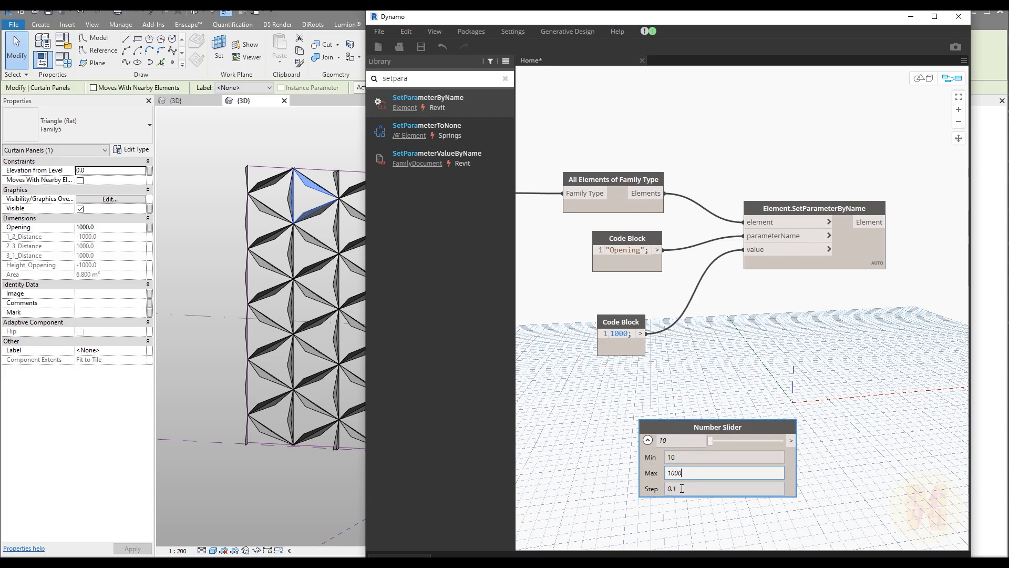
{"action": "key", "text": "Tab"}
{"action": "type", "text": "10"}
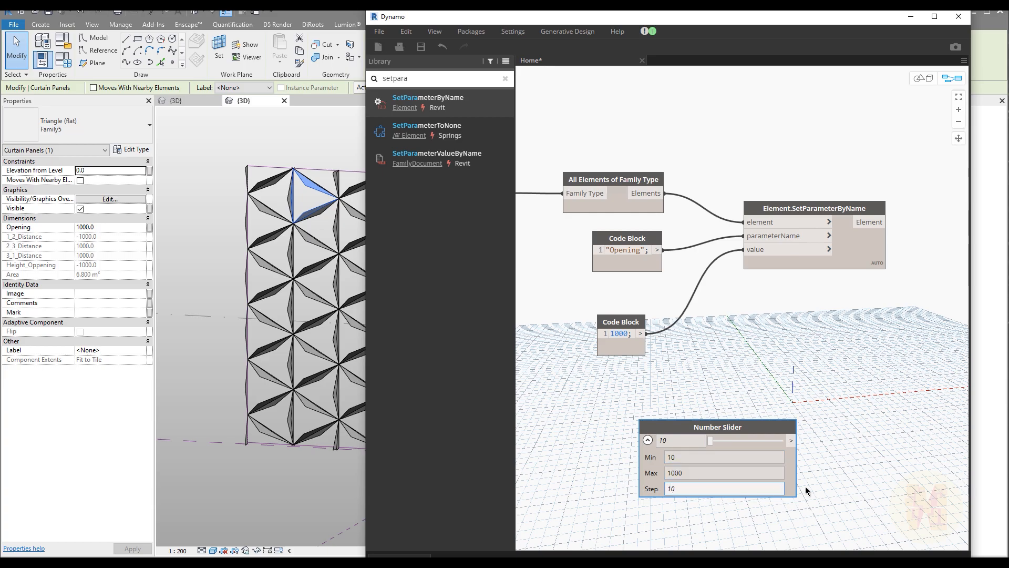
Connect the slider to SetParameterByName's value and slide it up to 530.
{"action": "left_click", "coordinate": [791, 440]}
{"action": "left_click", "coordinate": [758, 250]}
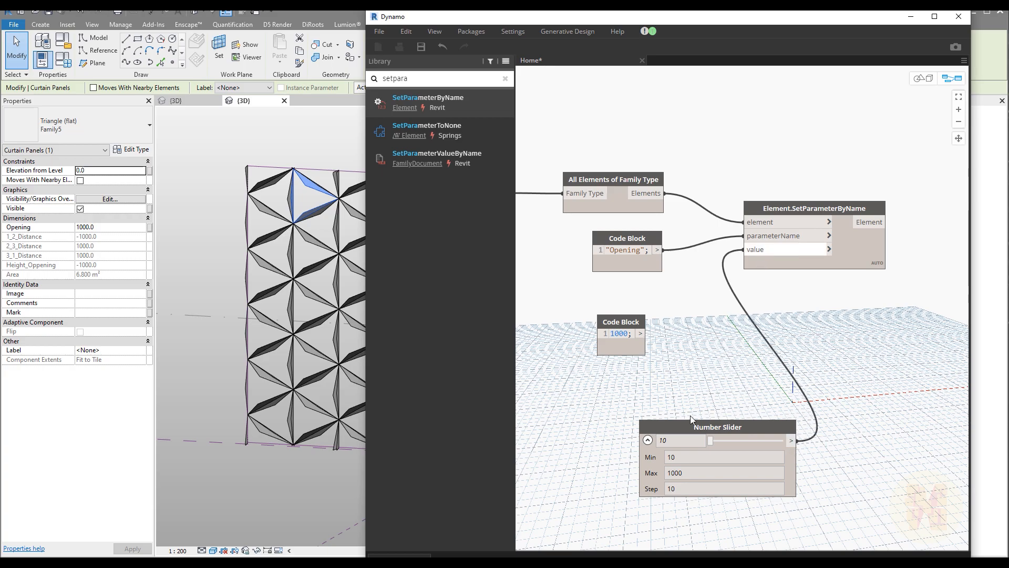
{"action": "left_click_drag", "start_coordinate": [709, 440], "coordinate": [714, 440]}
{"action": "left_click", "coordinate": [721, 440]}
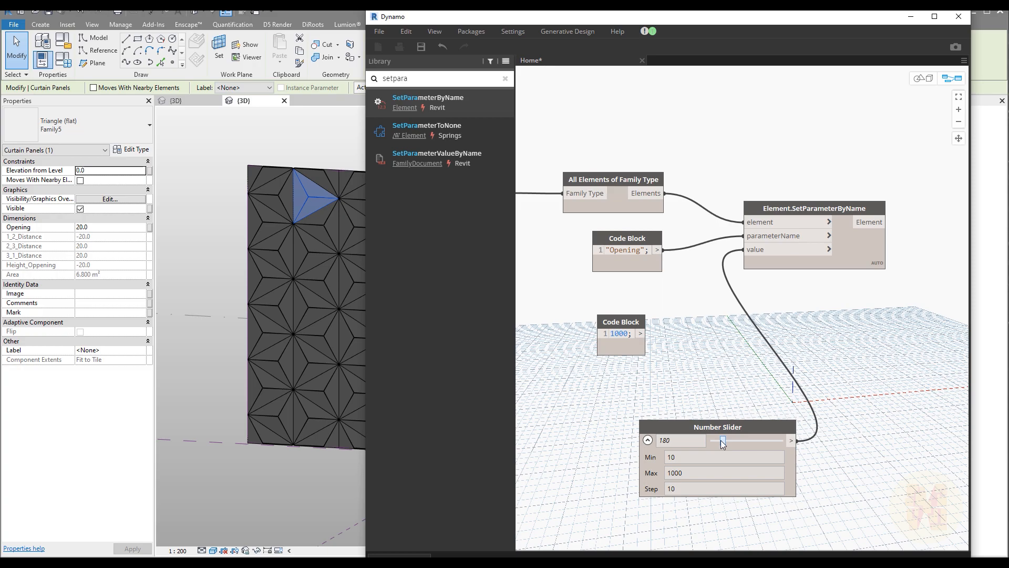
{"action": "left_click_drag", "start_coordinate": [735, 447], "coordinate": [750, 446]}
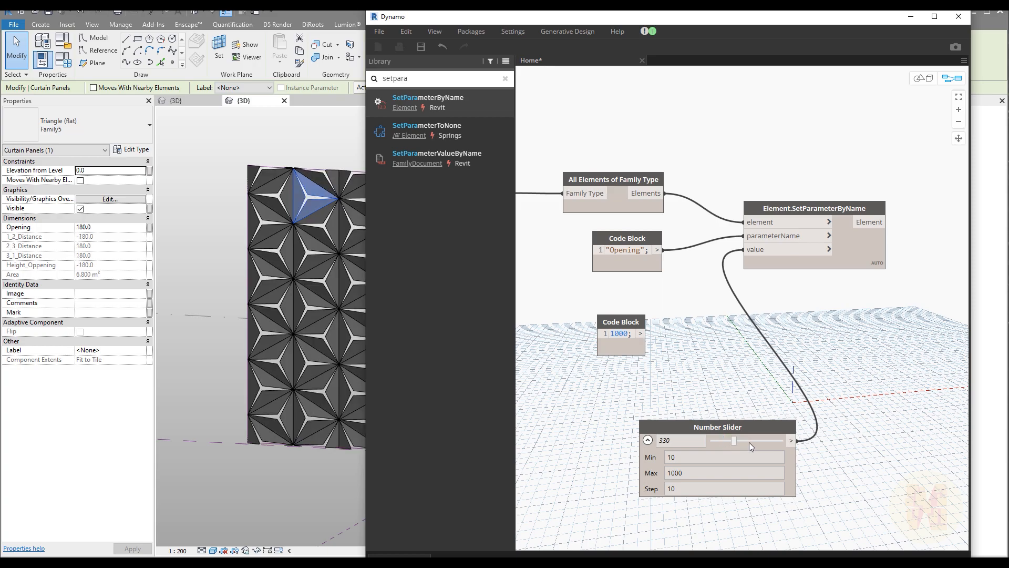
{"action": "left_click", "coordinate": [749, 442]}
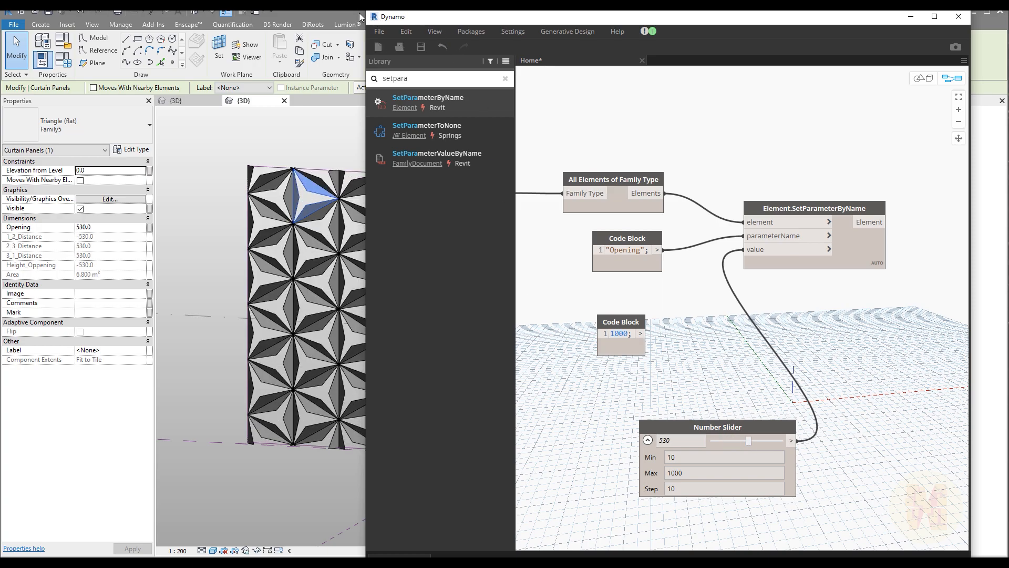
Add a RandomList.AsIntegers node from the 'rando' search, replacing a mistaken AsElements node.
{"action": "left_click_drag", "start_coordinate": [526, 16], "coordinate": [674, 8]}
{"action": "scroll", "coordinate": [772, 408], "scroll_direction": "down", "scroll_amount": 5}
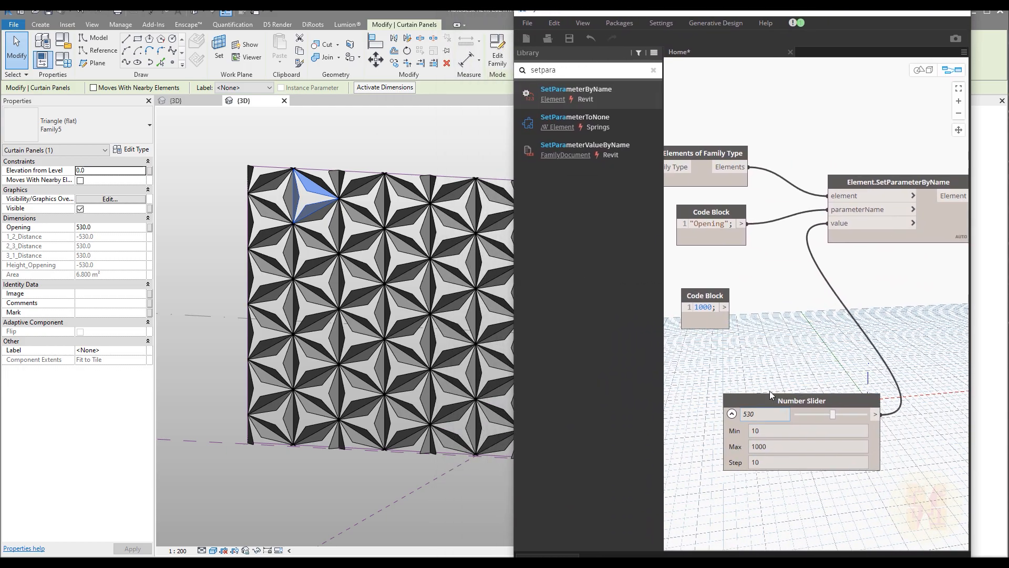
{"action": "middle_click_drag", "start_coordinate": [787, 345], "coordinate": [679, 194]}
{"action": "type", "text": "ran"}
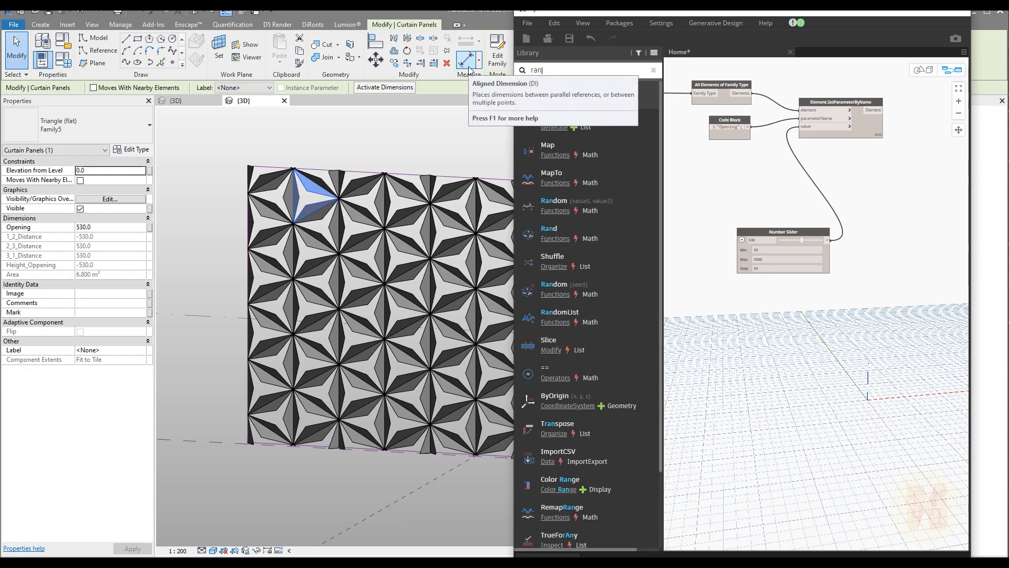
{"action": "type", "text": "do"}
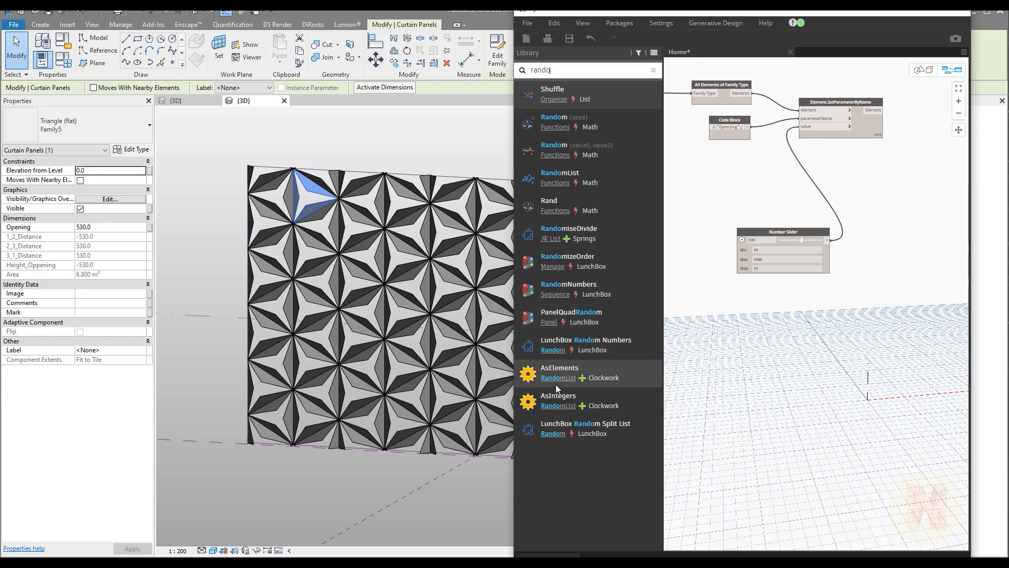
{"action": "left_click", "coordinate": [611, 365]}
{"action": "key", "text": "Delete"}
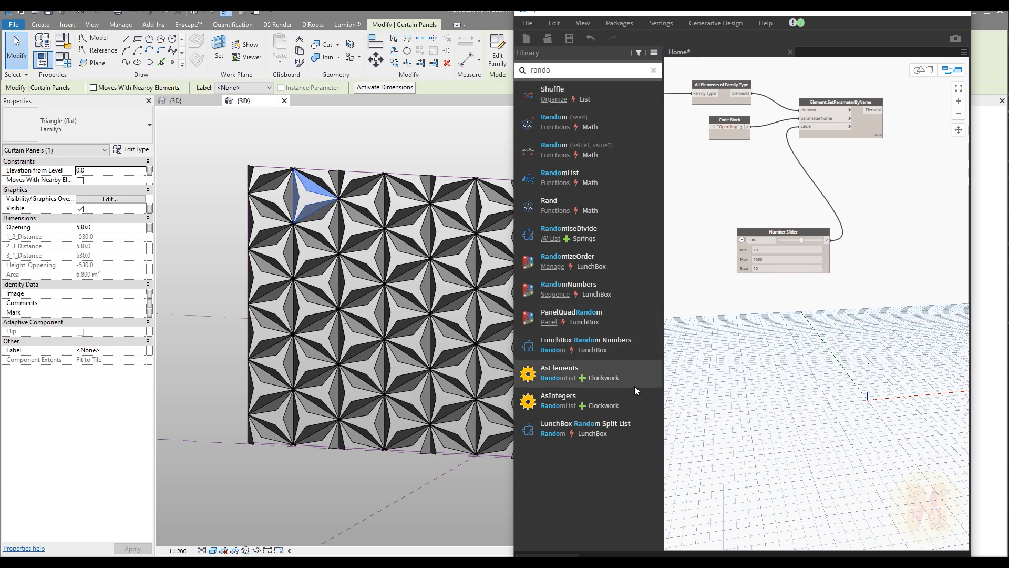
{"action": "left_click", "coordinate": [559, 398]}
Move the slider's wire from SetParameterByName's value to RandomList.AsIntegers' seed input.
{"action": "left_click_drag", "start_coordinate": [878, 347], "coordinate": [841, 348]}
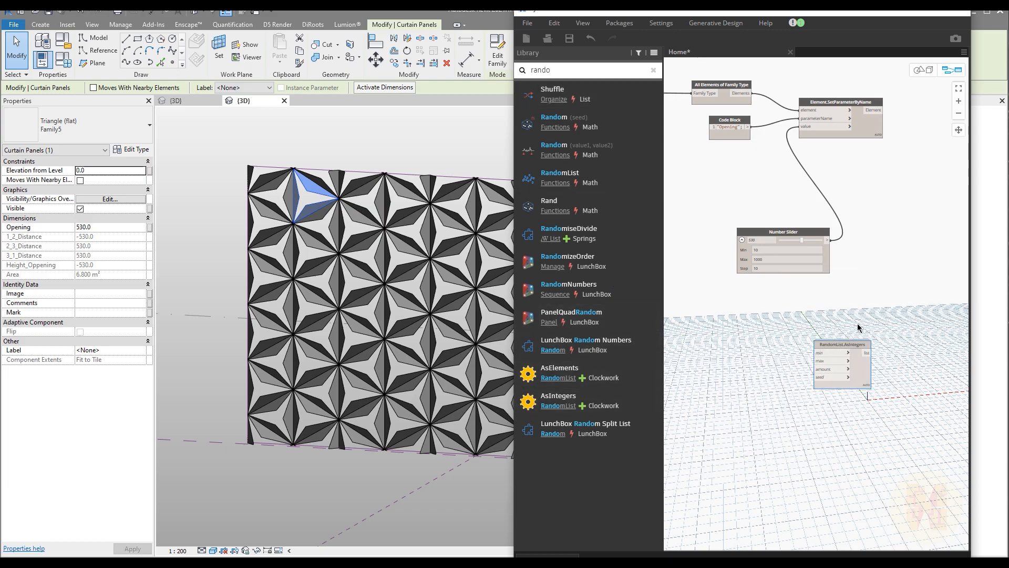
{"action": "scroll", "coordinate": [863, 324], "scroll_direction": "up", "scroll_amount": 2}
{"action": "middle_click_drag", "start_coordinate": [850, 331], "coordinate": [841, 314]}
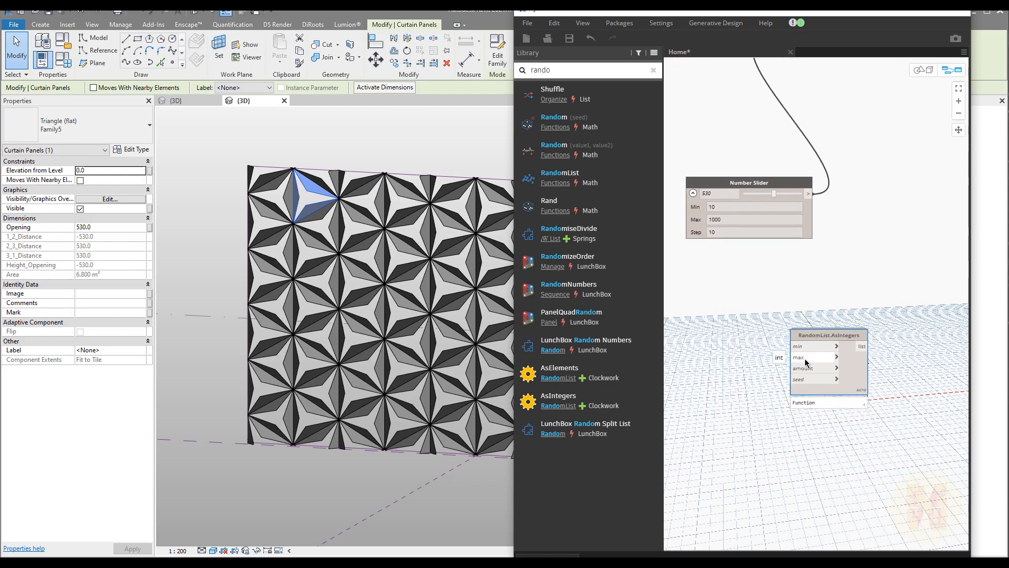
{"action": "left_click_drag", "start_coordinate": [801, 340], "coordinate": [835, 301]}
{"action": "middle_click_drag", "start_coordinate": [846, 229], "coordinate": [826, 279]}
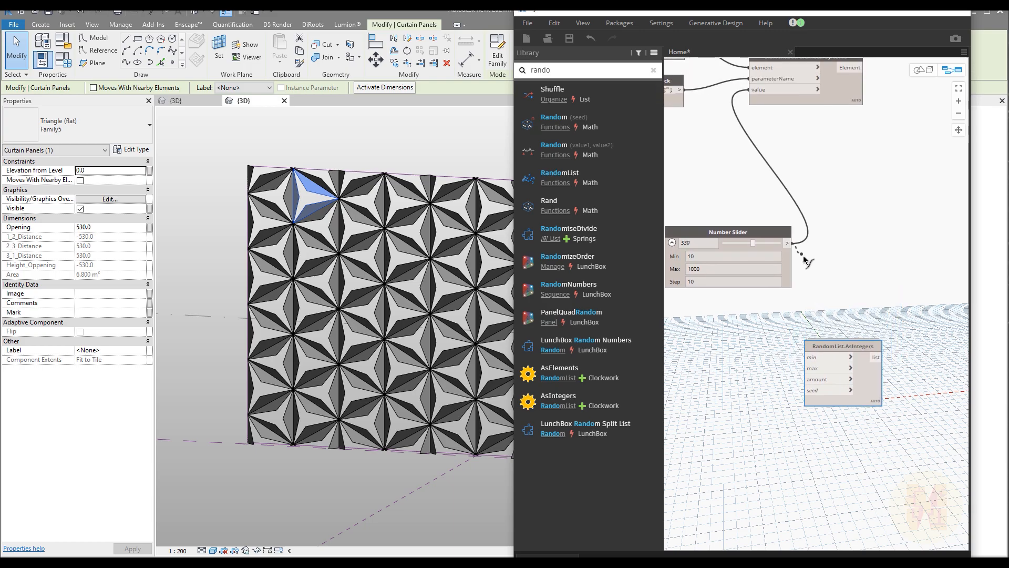
{"action": "left_click_drag", "start_coordinate": [755, 93], "coordinate": [805, 390]}
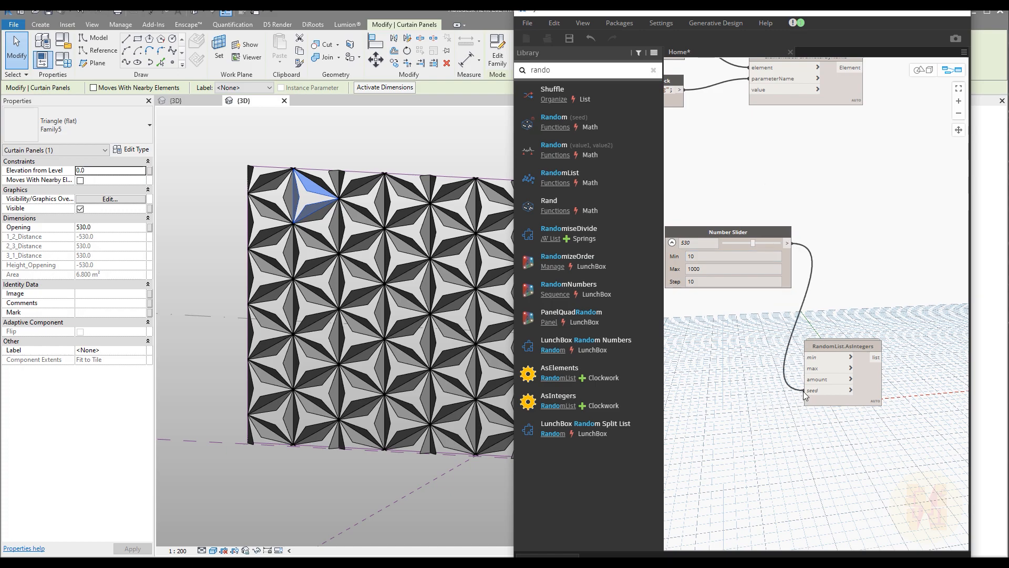
{"action": "left_click_drag", "start_coordinate": [824, 347], "coordinate": [913, 230]}
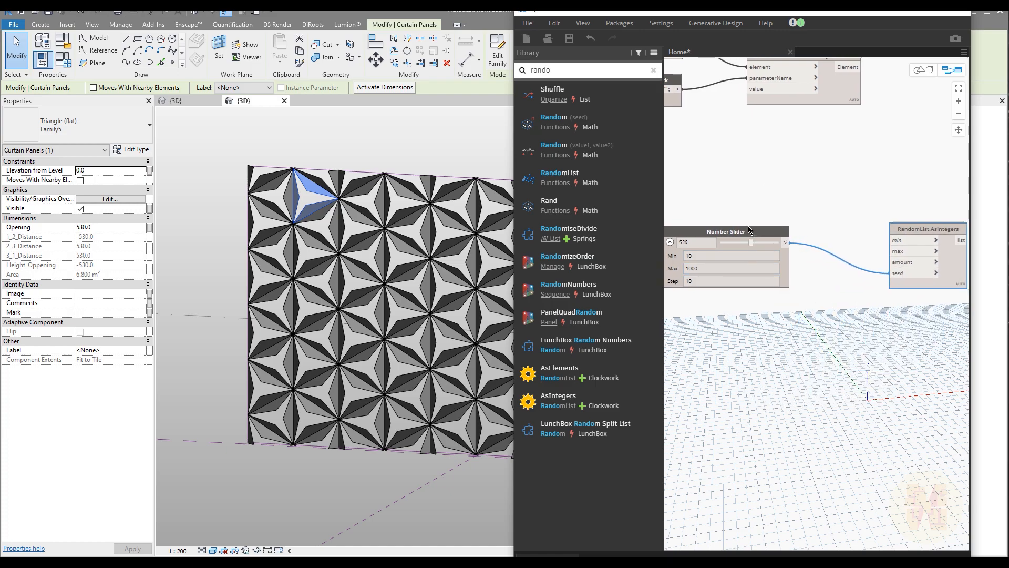
{"action": "left_click_drag", "start_coordinate": [751, 231], "coordinate": [769, 356]}
{"action": "middle_click_drag", "start_coordinate": [733, 310], "coordinate": [904, 394]}
{"action": "mouse_move", "coordinate": [819, 220]}
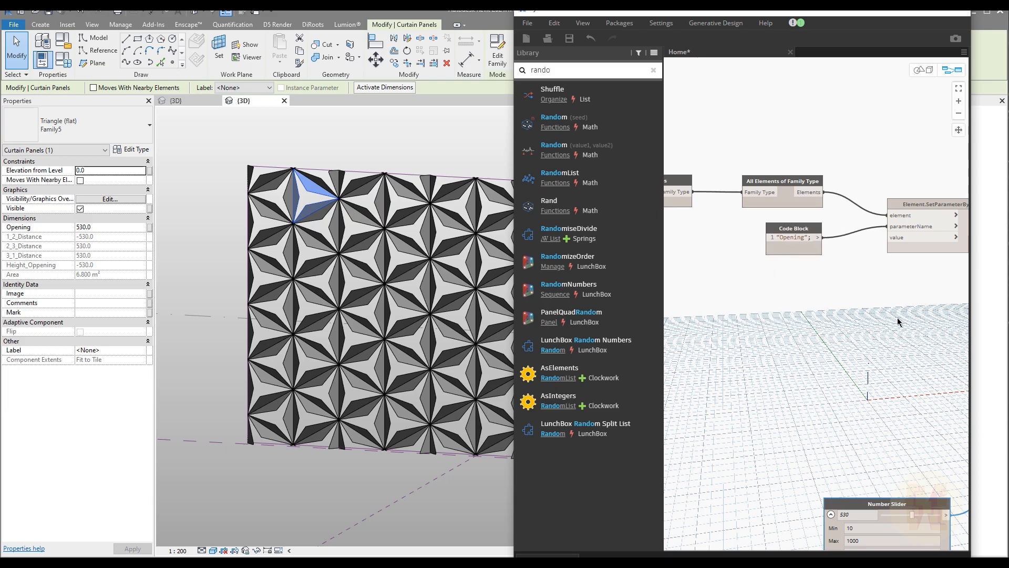
{"action": "middle_click_drag", "start_coordinate": [899, 359], "coordinate": [807, 316]}
Add a List.Count node counting the panel elements for the random list's amount.
{"action": "right_click", "coordinate": [807, 316]}
{"action": "type", "text": "coun"}
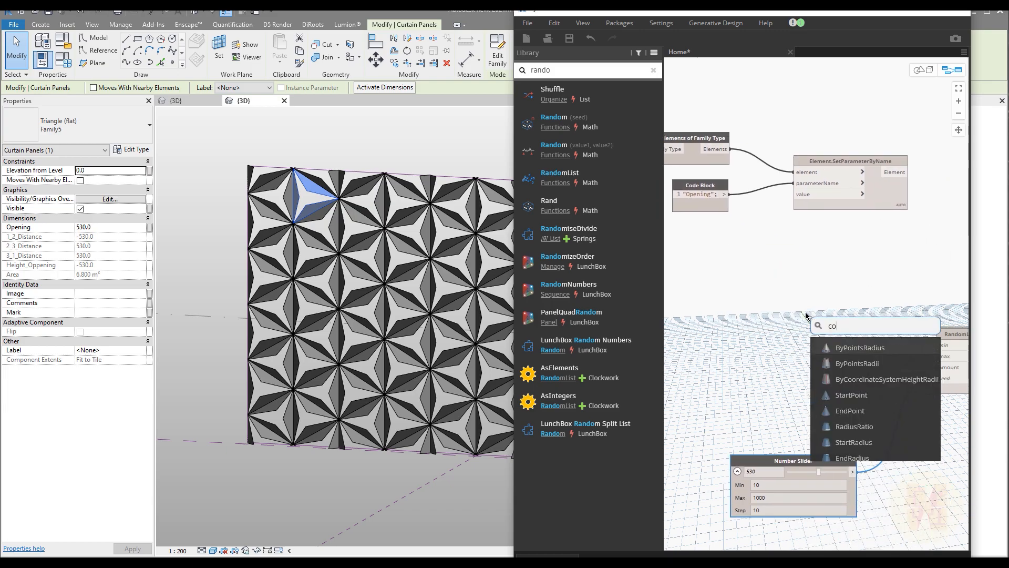
{"action": "key", "text": "Down"}
{"action": "key", "text": "Down"}
{"action": "key", "text": "Down"}
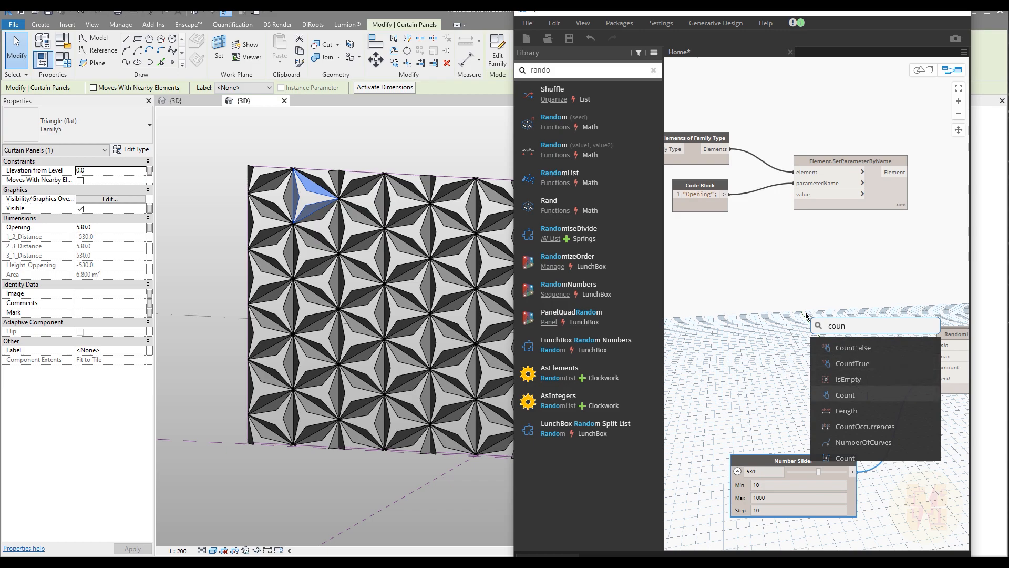
{"action": "key", "text": "Return"}
{"action": "left_click_drag", "start_coordinate": [729, 149], "coordinate": [808, 332]}
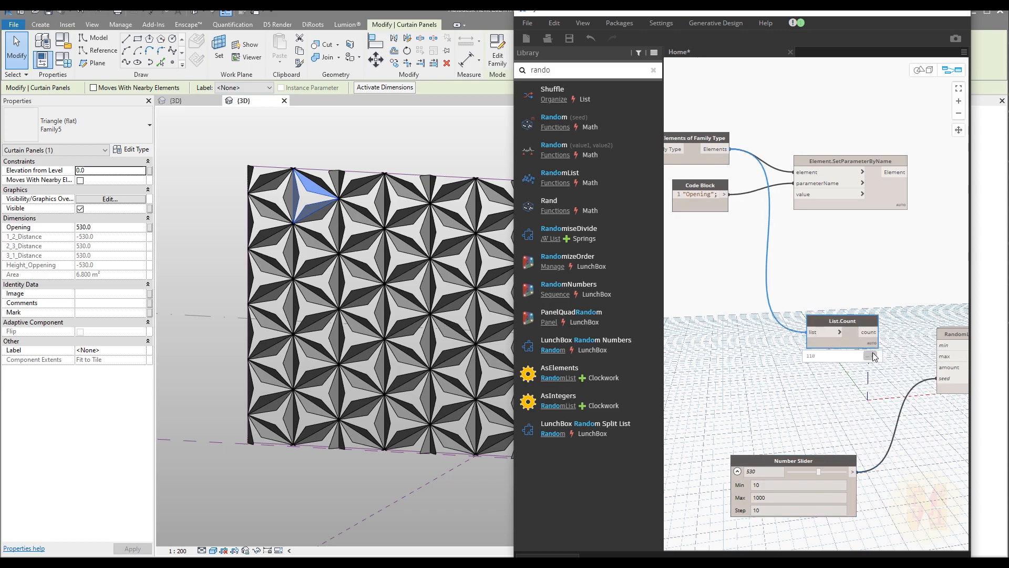
{"action": "left_click_drag", "start_coordinate": [874, 348], "coordinate": [940, 367]}
{"action": "mouse_move", "coordinate": [868, 371]}
{"action": "left_click_drag", "start_coordinate": [848, 346], "coordinate": [845, 378]}
{"action": "middle_click_drag", "start_coordinate": [845, 379], "coordinate": [747, 370]}
Feed a '10; 1000;' Code Block into min and max, and random integers into Opening's value.
{"action": "double_click", "coordinate": [769, 312]}
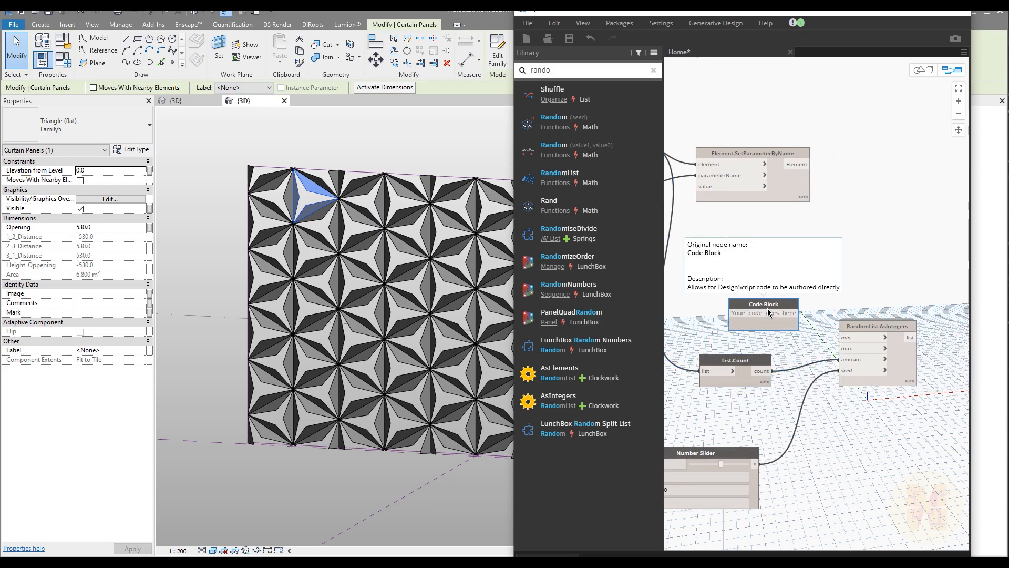
{"action": "type", "text": "10"}
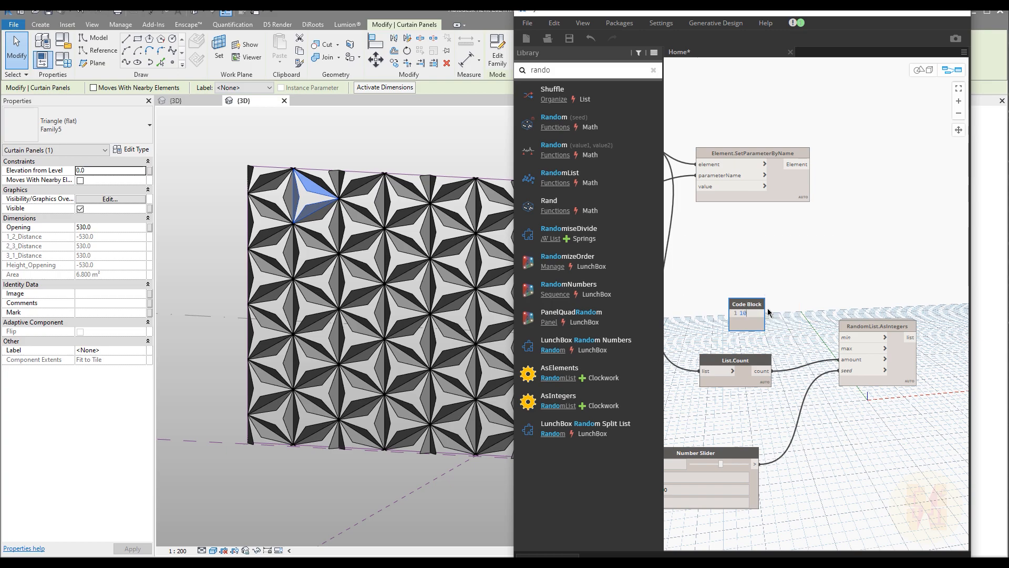
{"action": "type", "text": ";"}
{"action": "key", "text": "Return"}
{"action": "left_click", "coordinate": [799, 317]}
{"action": "left_click_drag", "start_coordinate": [764, 313], "coordinate": [840, 337]}
{"action": "left_click_drag", "start_coordinate": [763, 320], "coordinate": [841, 348]}
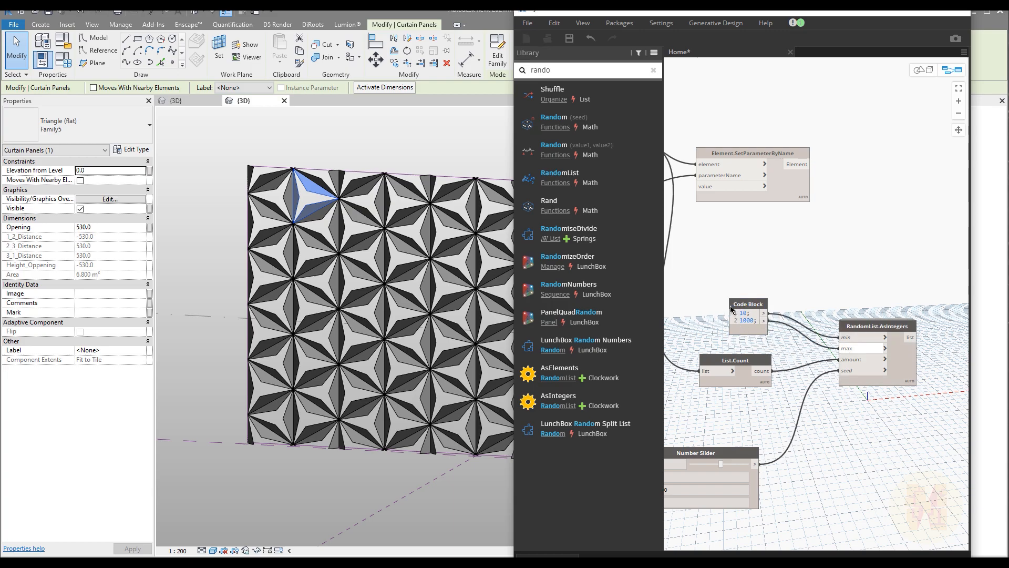
{"action": "left_click_drag", "start_coordinate": [733, 313], "coordinate": [727, 327]}
{"action": "left_click_drag", "start_coordinate": [911, 341], "coordinate": [701, 195]}
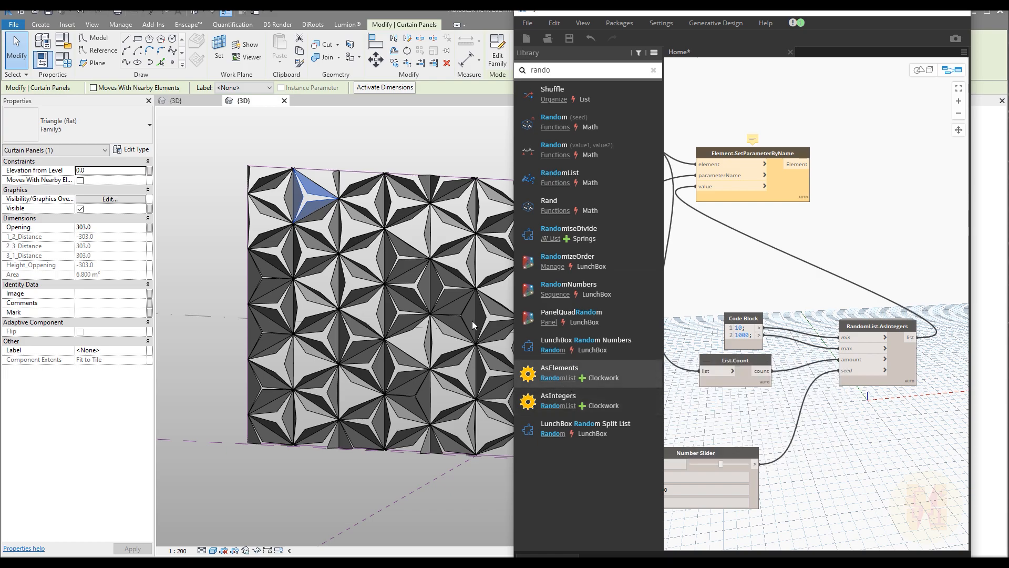
Move the seed slider to 690 and orbit the 3D view to inspect the reshuffled openings.
{"action": "mouse_move", "coordinate": [580, 126]}
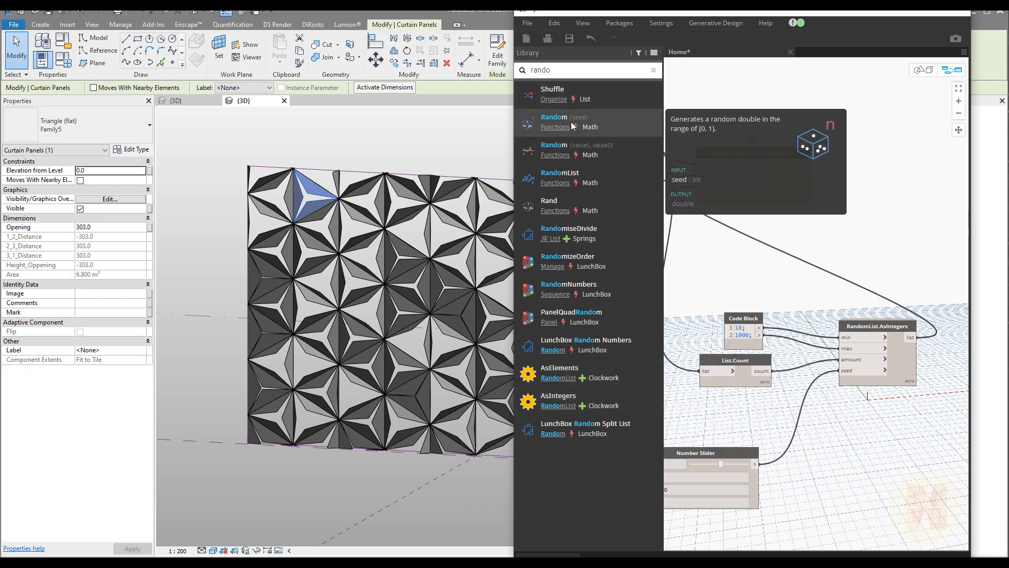
{"action": "mouse_move", "coordinate": [559, 93]}
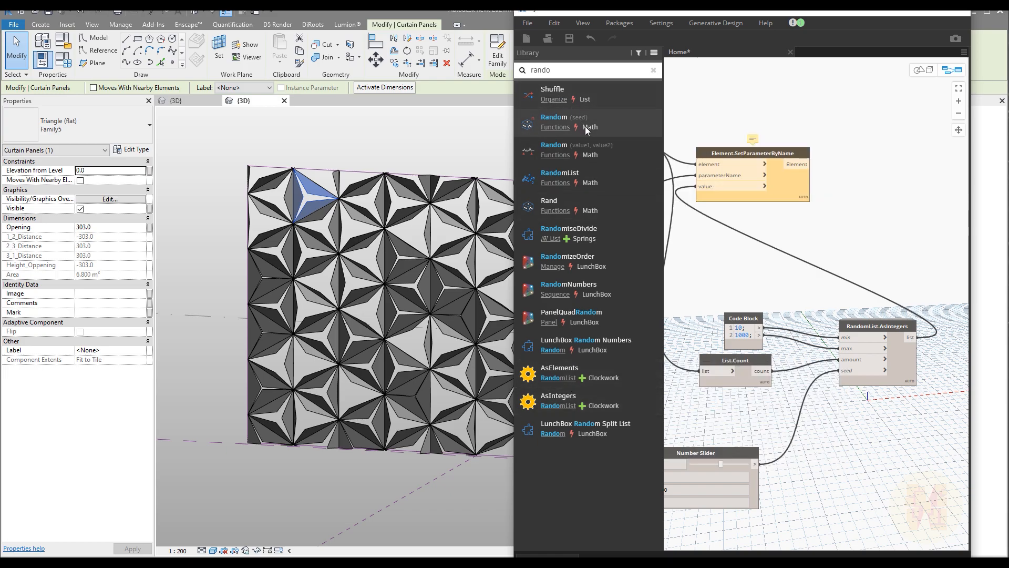
{"action": "scroll", "coordinate": [301, 141], "scroll_direction": "up", "scroll_amount": 2}
{"action": "scroll", "coordinate": [367, 237], "scroll_direction": "down", "scroll_amount": 3}
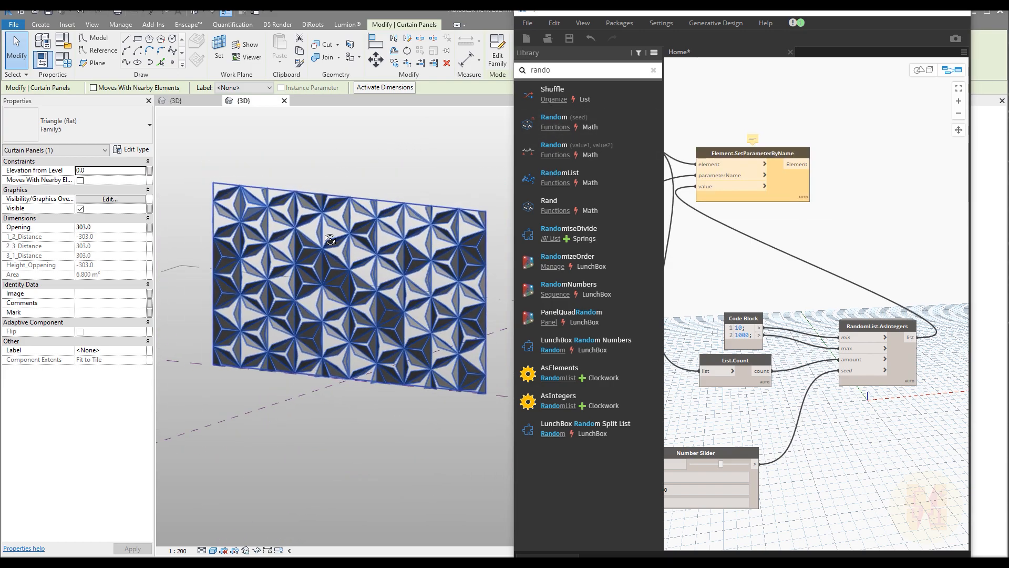
{"action": "scroll", "coordinate": [325, 253], "scroll_direction": "up", "scroll_amount": 2}
{"action": "middle_click_drag", "start_coordinate": [780, 436], "coordinate": [827, 403]}
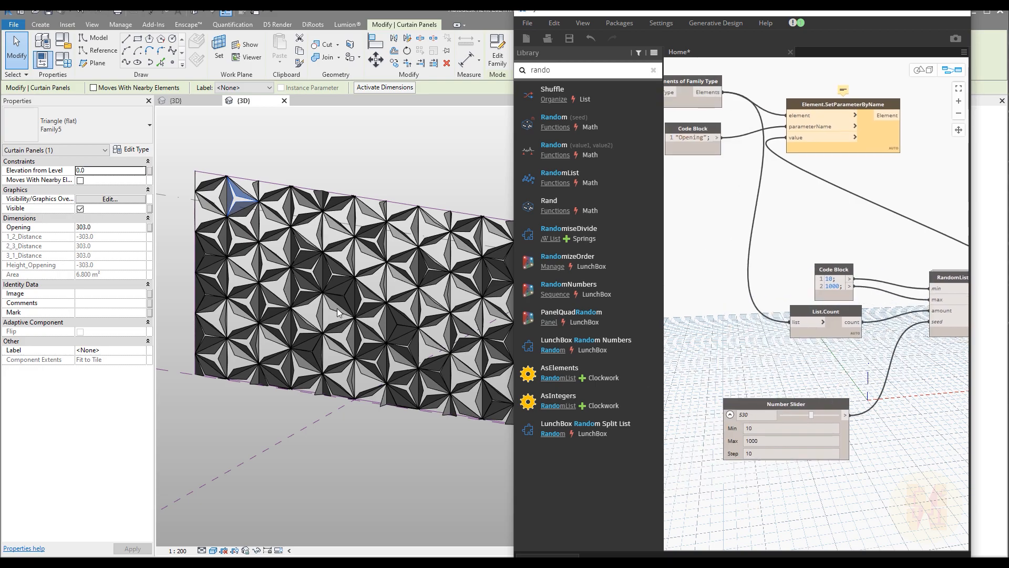
{"action": "left_click", "coordinate": [796, 414]}
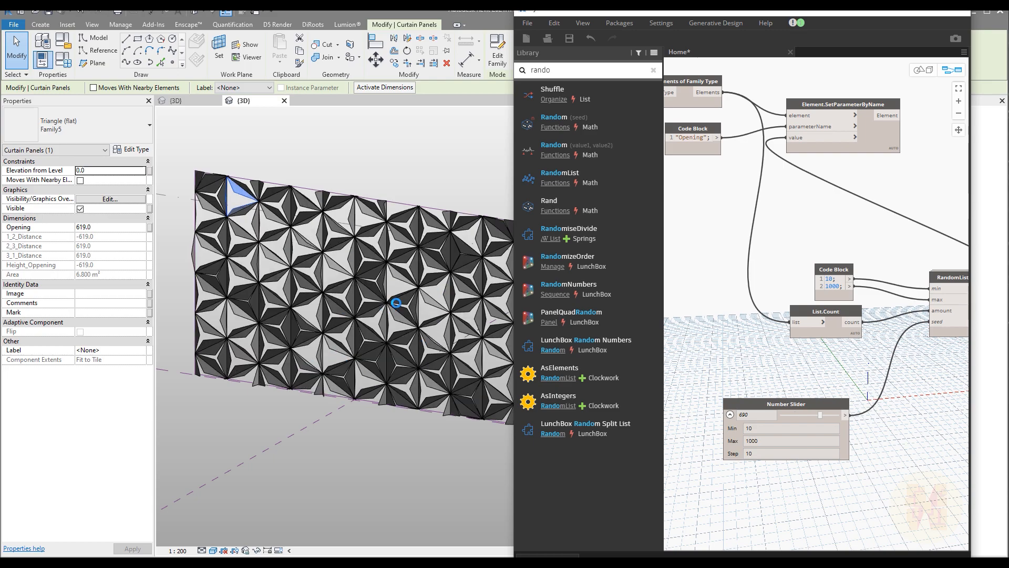
{"action": "middle_click_drag", "start_coordinate": [396, 302], "coordinate": [400, 365], "text": "shift"}
{"action": "scroll", "coordinate": [424, 367], "scroll_direction": "up", "scroll_amount": 3}
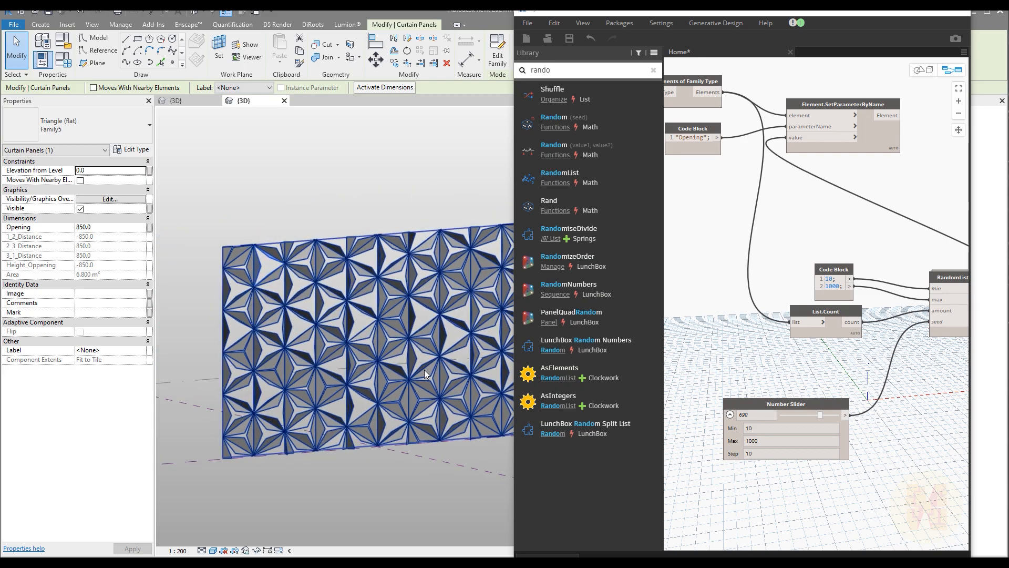